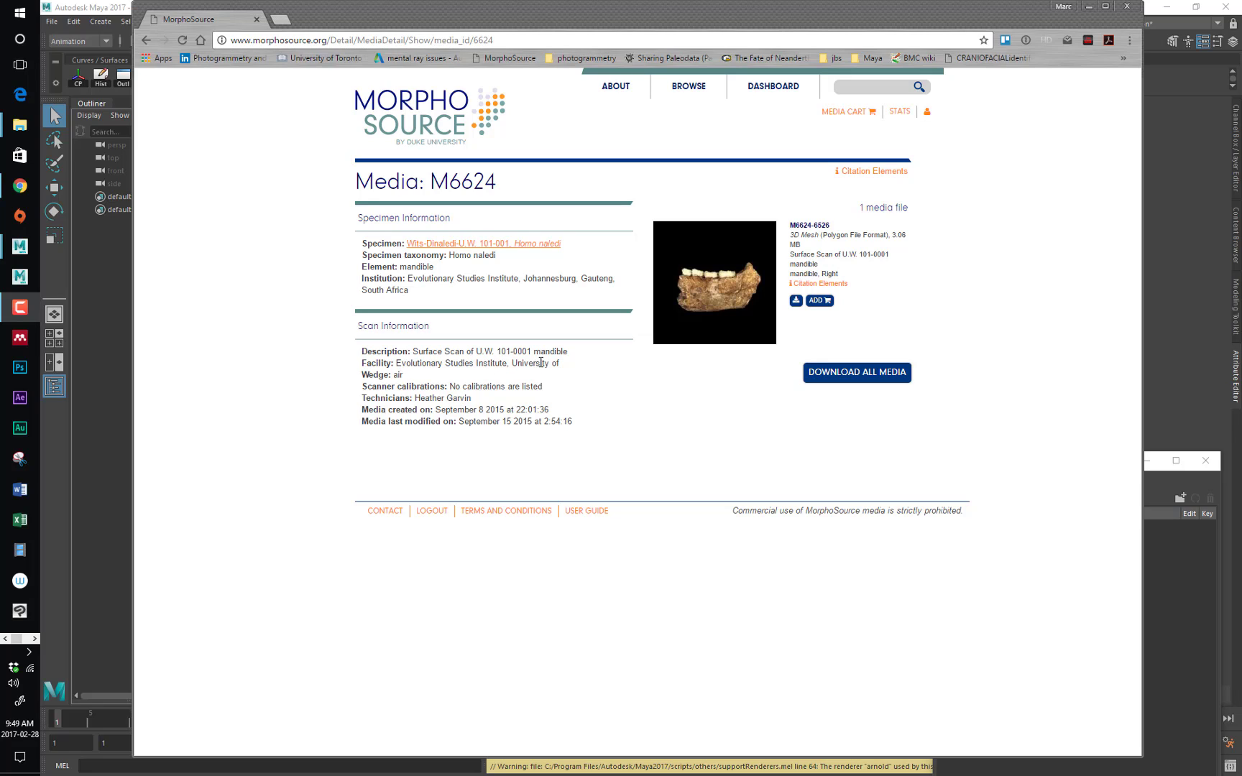
Examine the Homo naledi mandible's media page, highlighting the technician, the specimen taxonomy and the 3D mesh file format.
drag(464, 398, 420, 398)
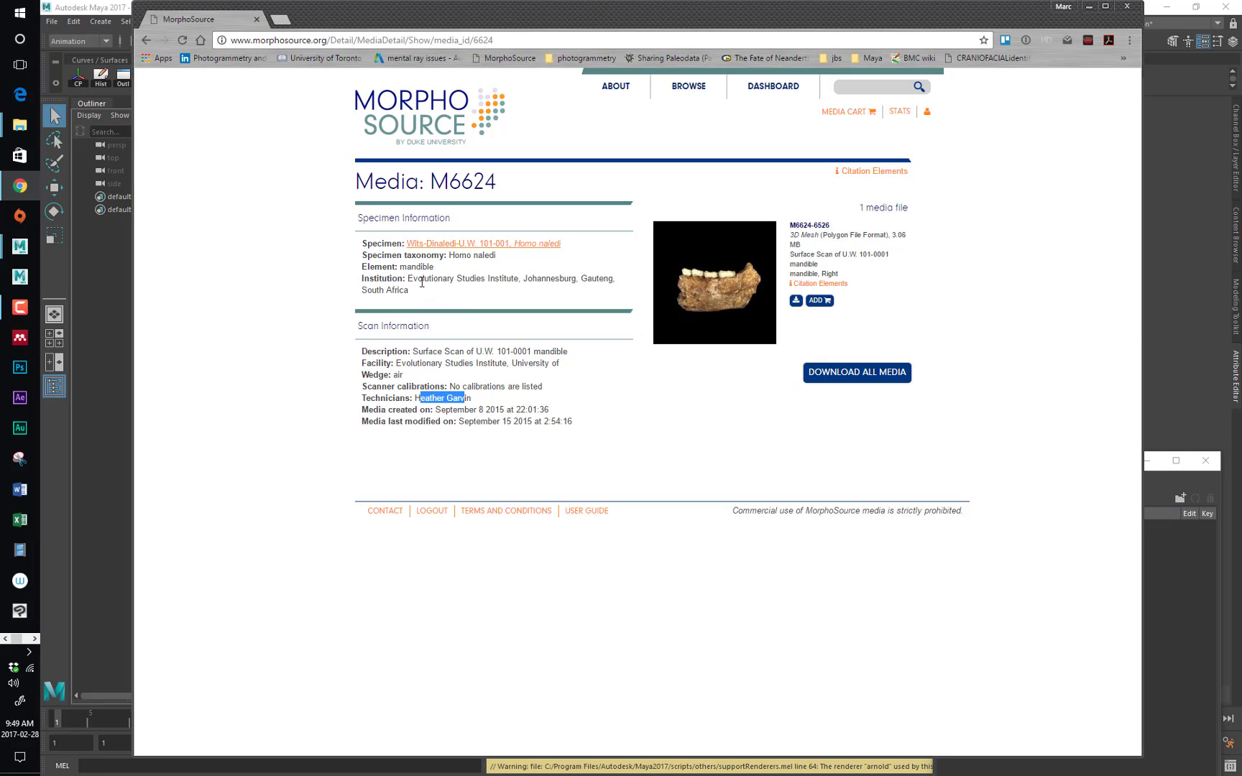
drag(495, 256, 451, 256)
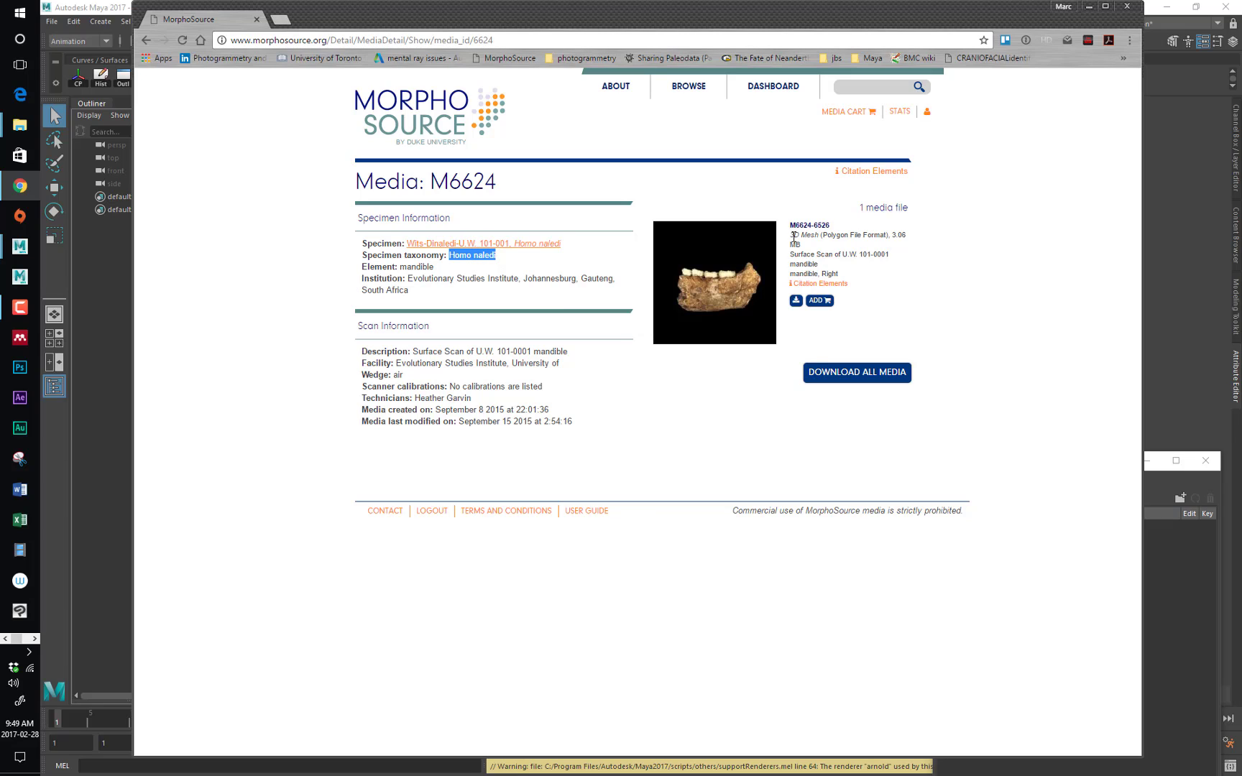
drag(792, 235, 887, 237)
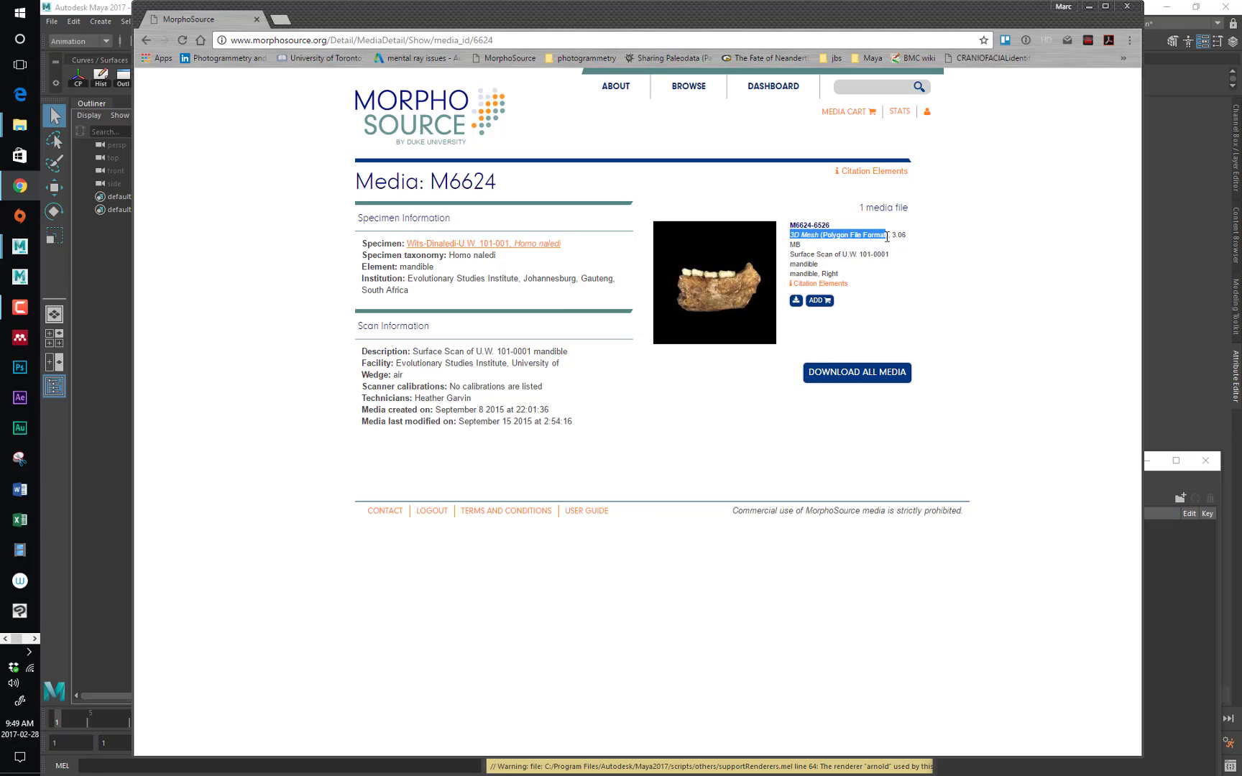
click(959, 268)
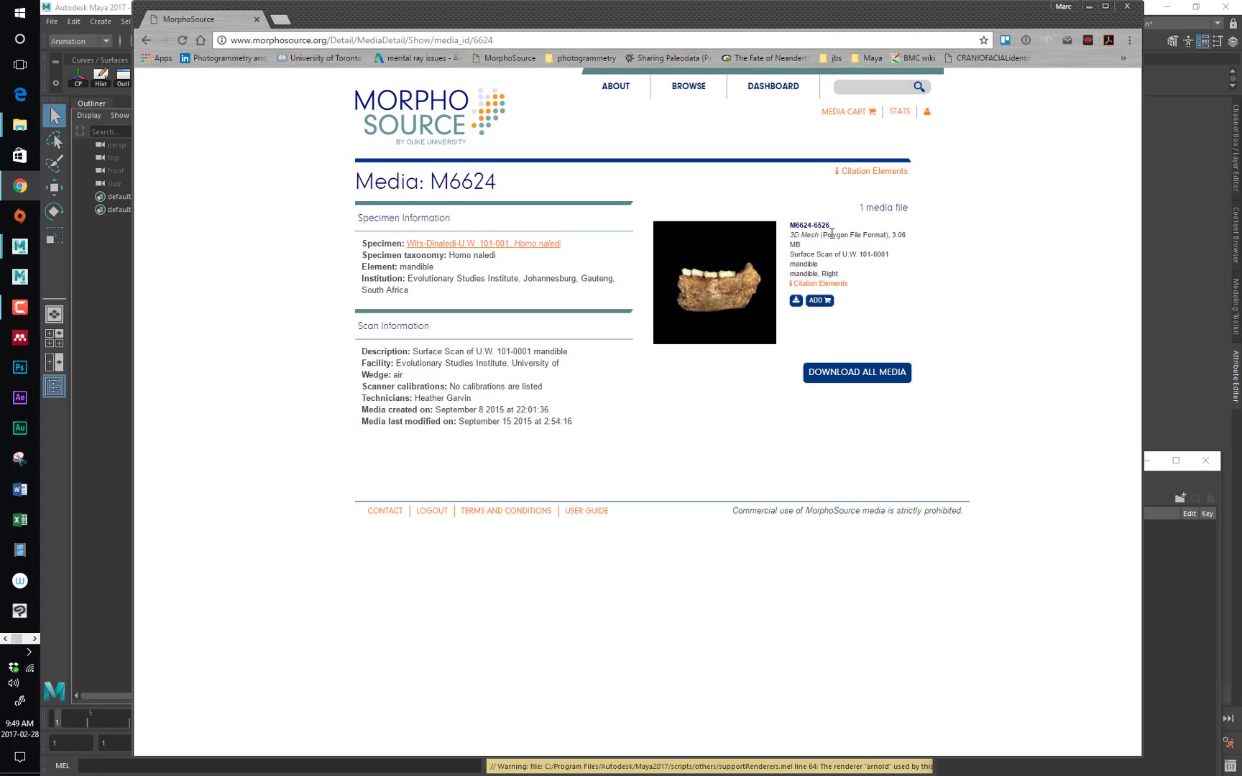
drag(823, 236, 884, 235)
Extract all files from the Morphosource_Wits-Dinaledi-U_W_101-001_M6624 zip archive in Downloads to the proposed destination folder.
click(19, 125)
drag(633, 100, 433, 106)
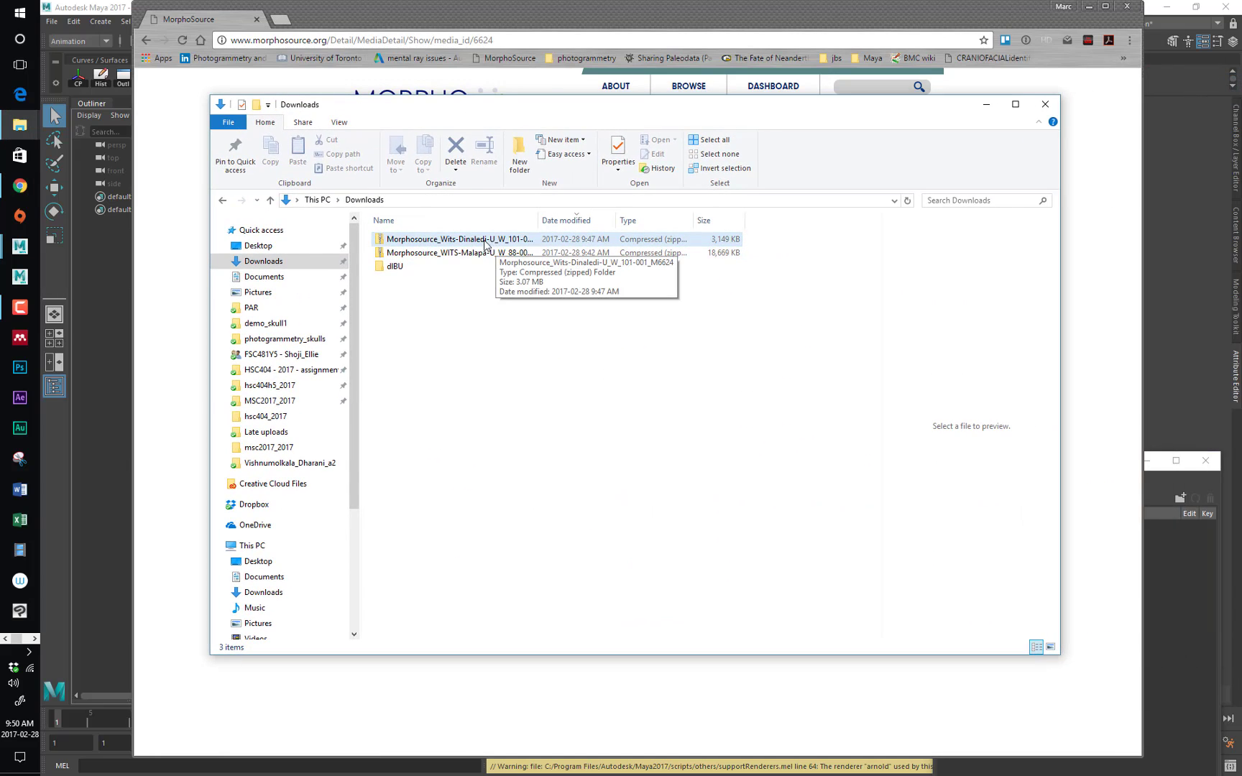
drag(537, 220, 661, 218)
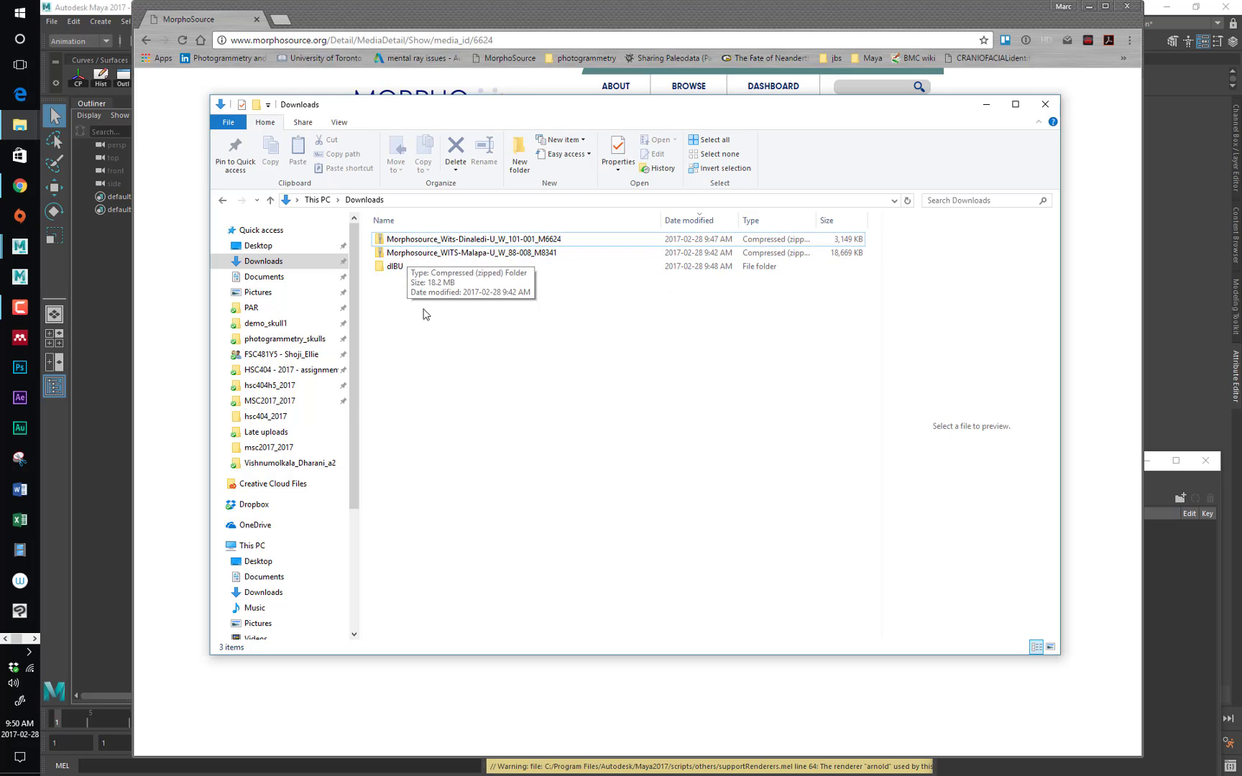
double_click(399, 243)
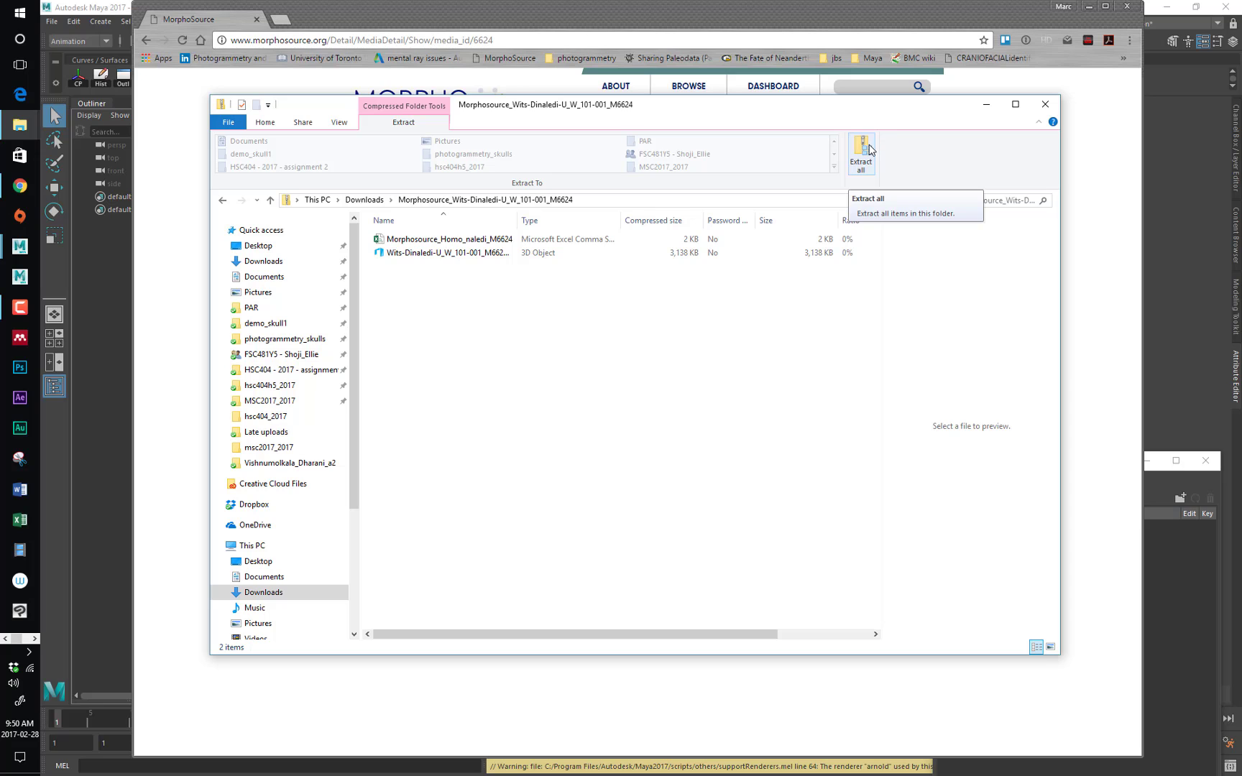
click(869, 160)
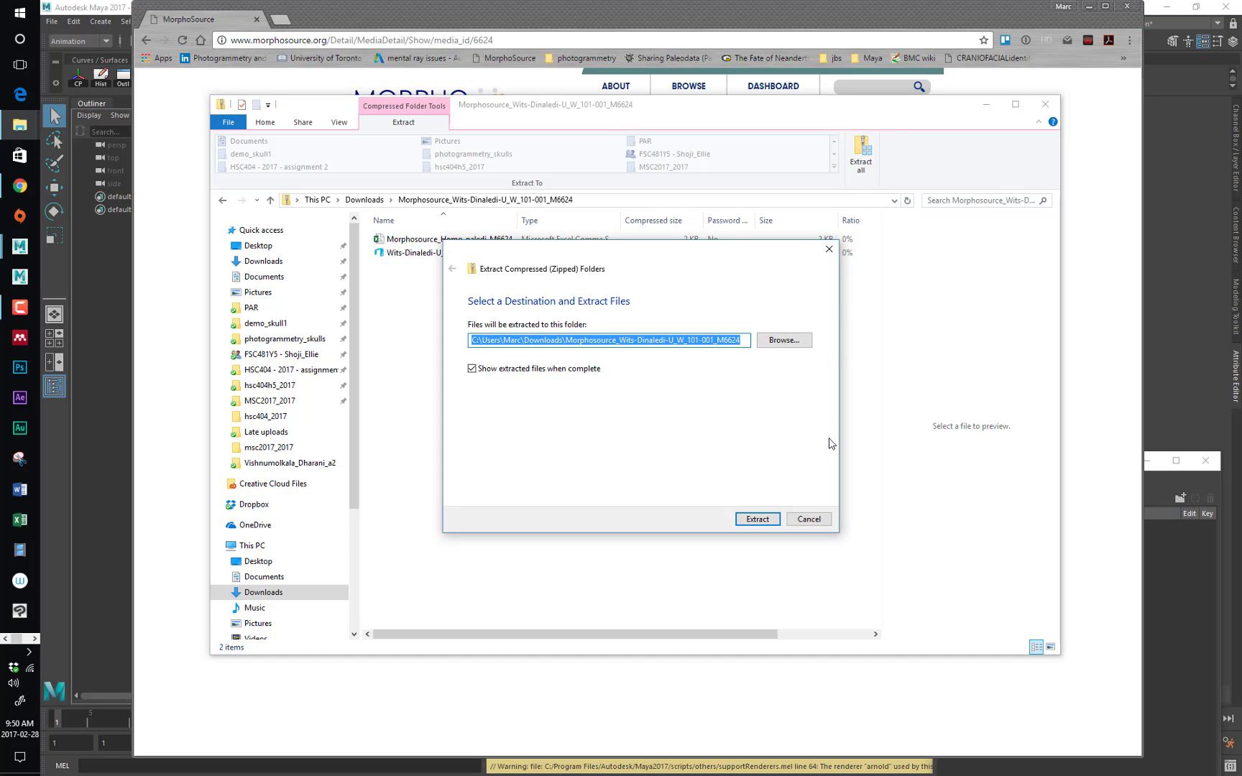
click(775, 519)
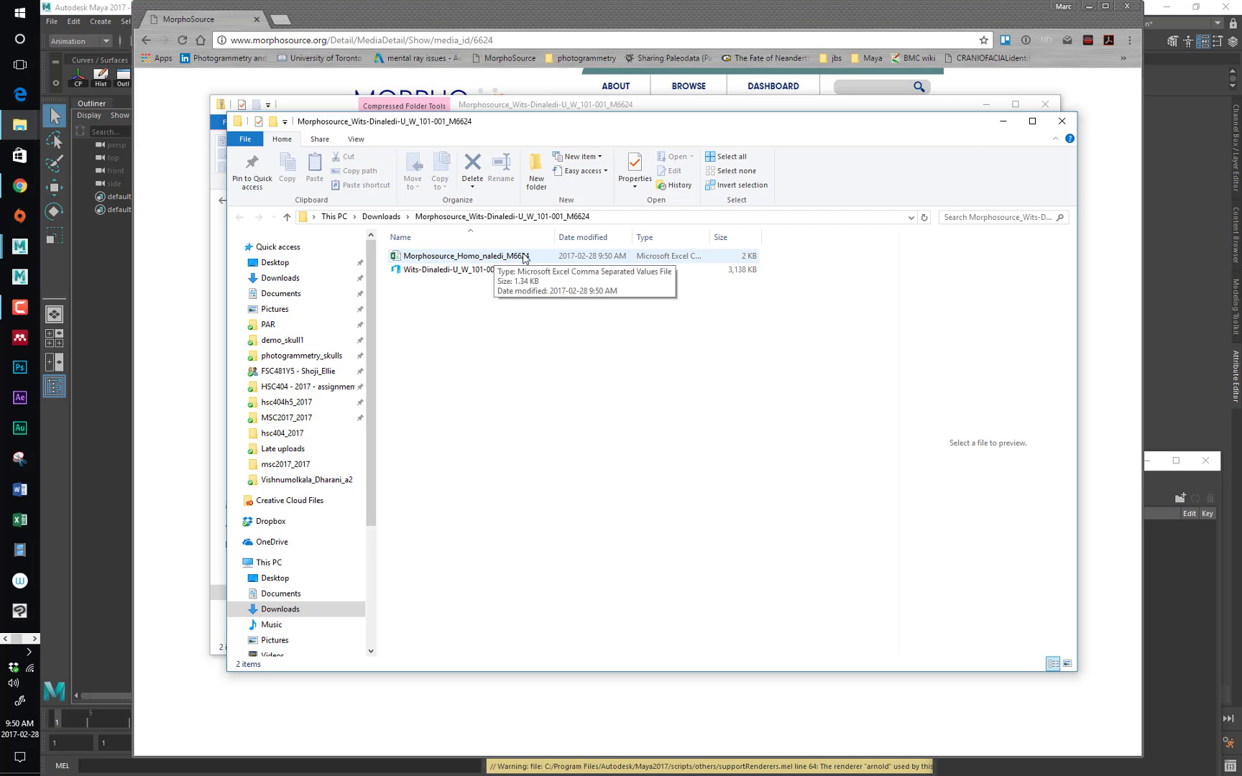
View the extracted Morphosource_Homo_naledi_M6624 metadata in Excel, close it, and show the mandible 3D file's full name in the folder.
click(481, 260)
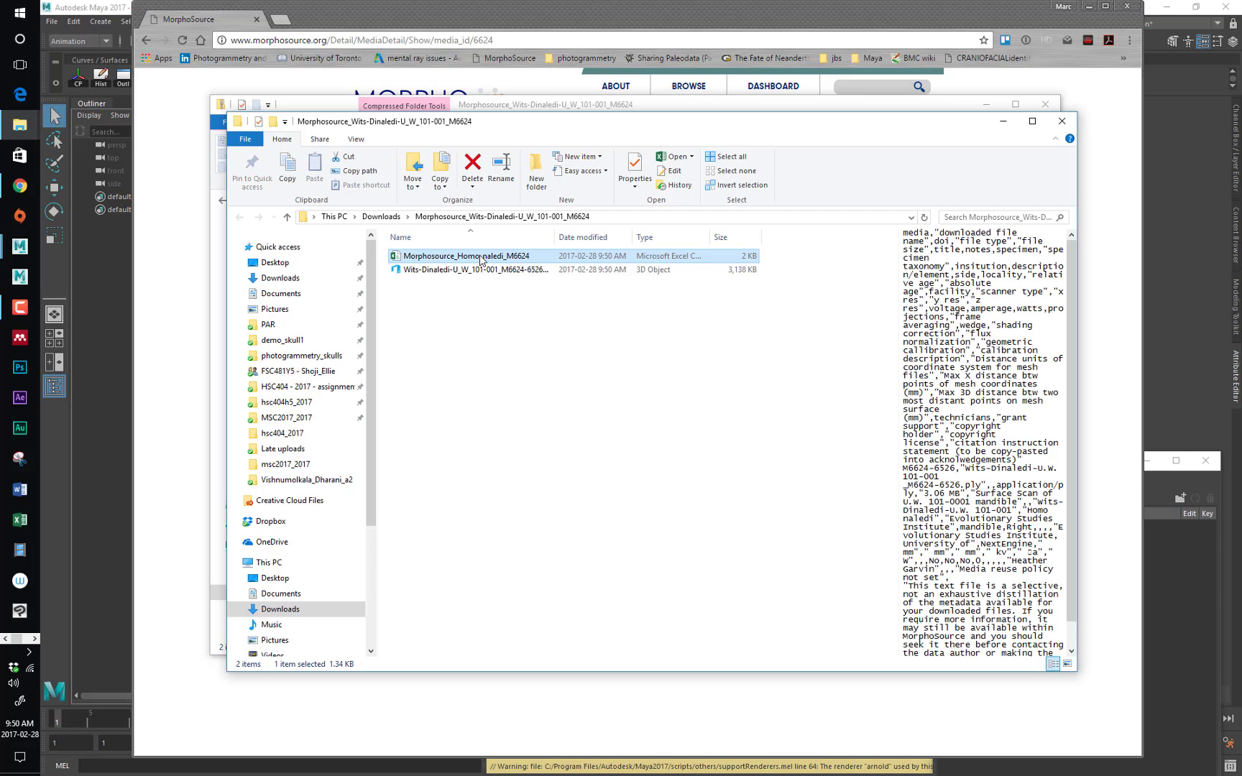
double_click(481, 257)
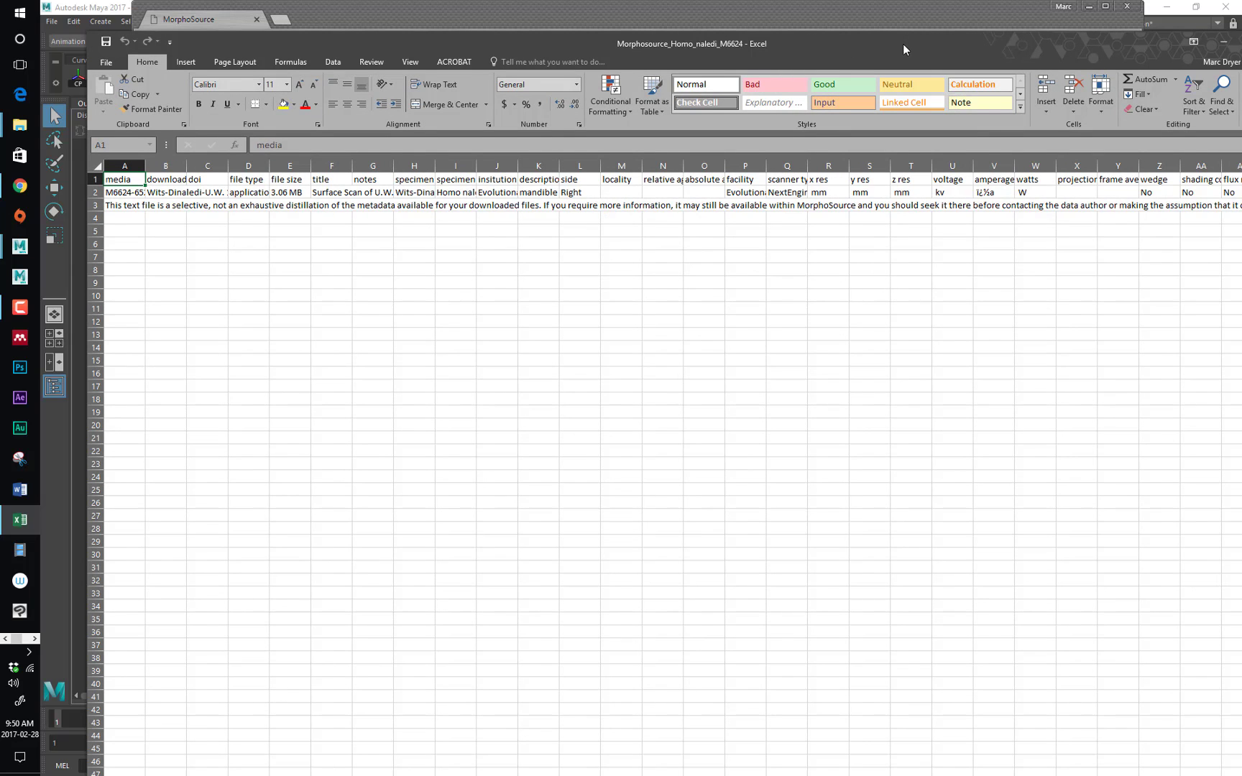
drag(903, 44, 757, 70)
click(1142, 67)
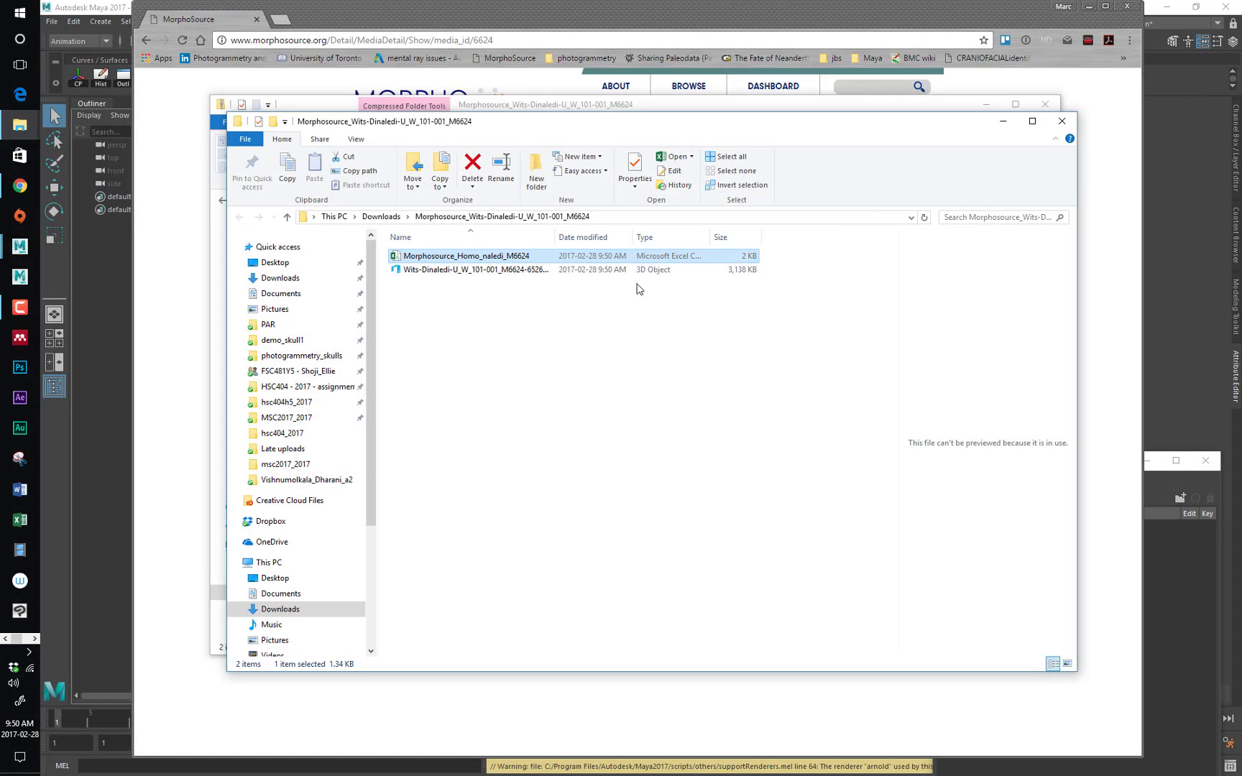
click(511, 270)
drag(560, 242, 717, 241)
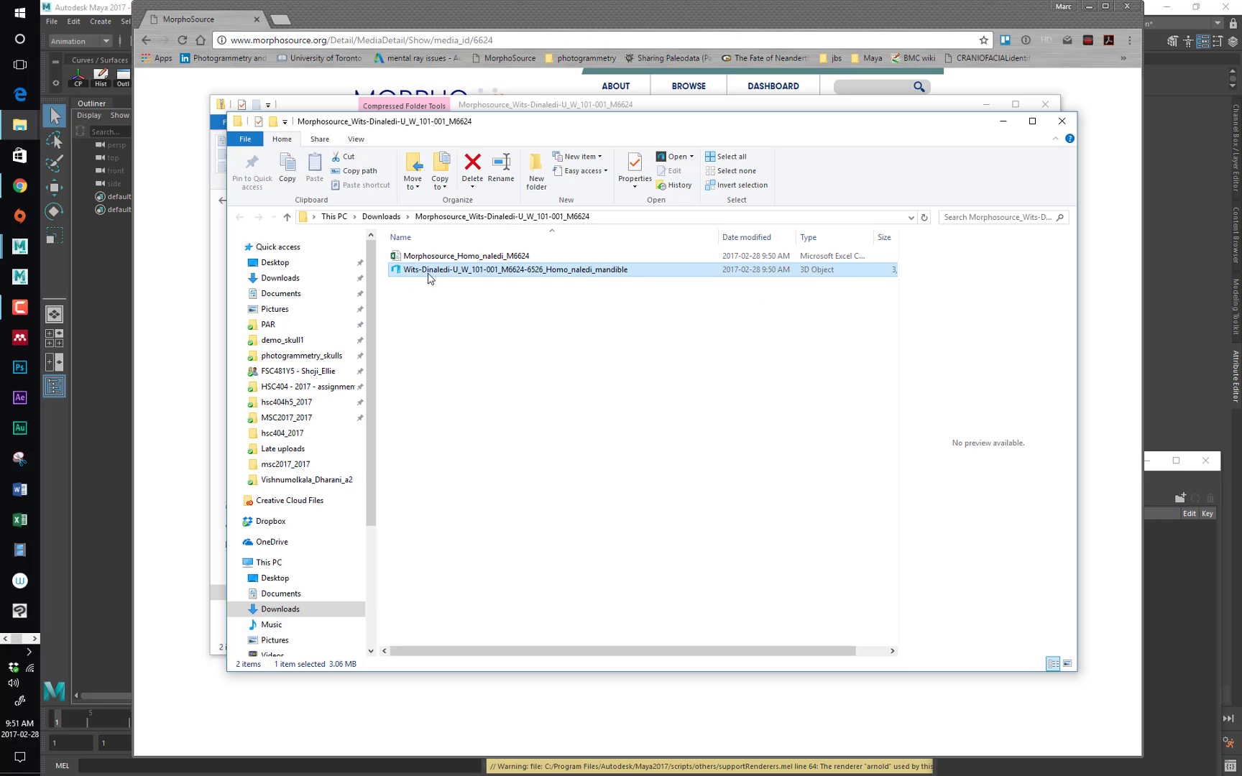
Switch to Maya and try to import Wits-Dinaledi-U_W_101-001_M6624-6526_Homo_naledi_mandible.ply from the extracted Downloads folder.
double_click(439, 16)
click(783, 24)
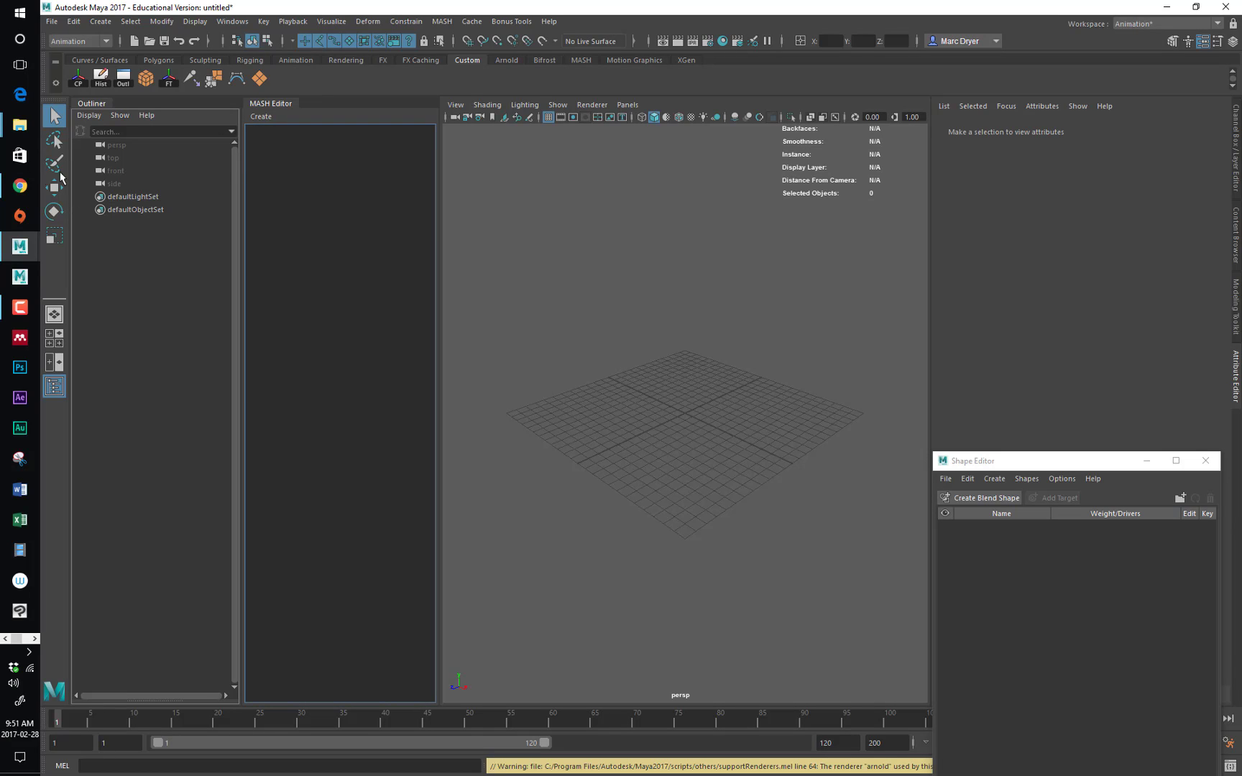
click(18, 246)
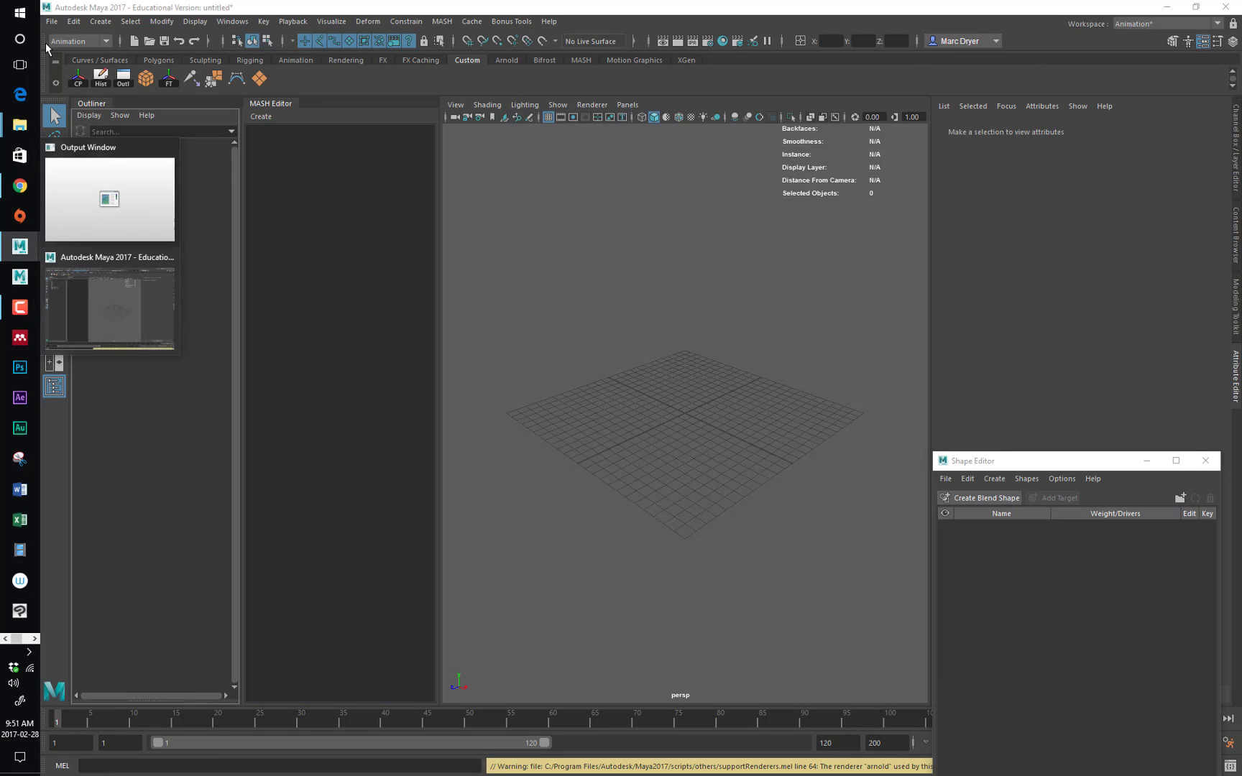
click(53, 22)
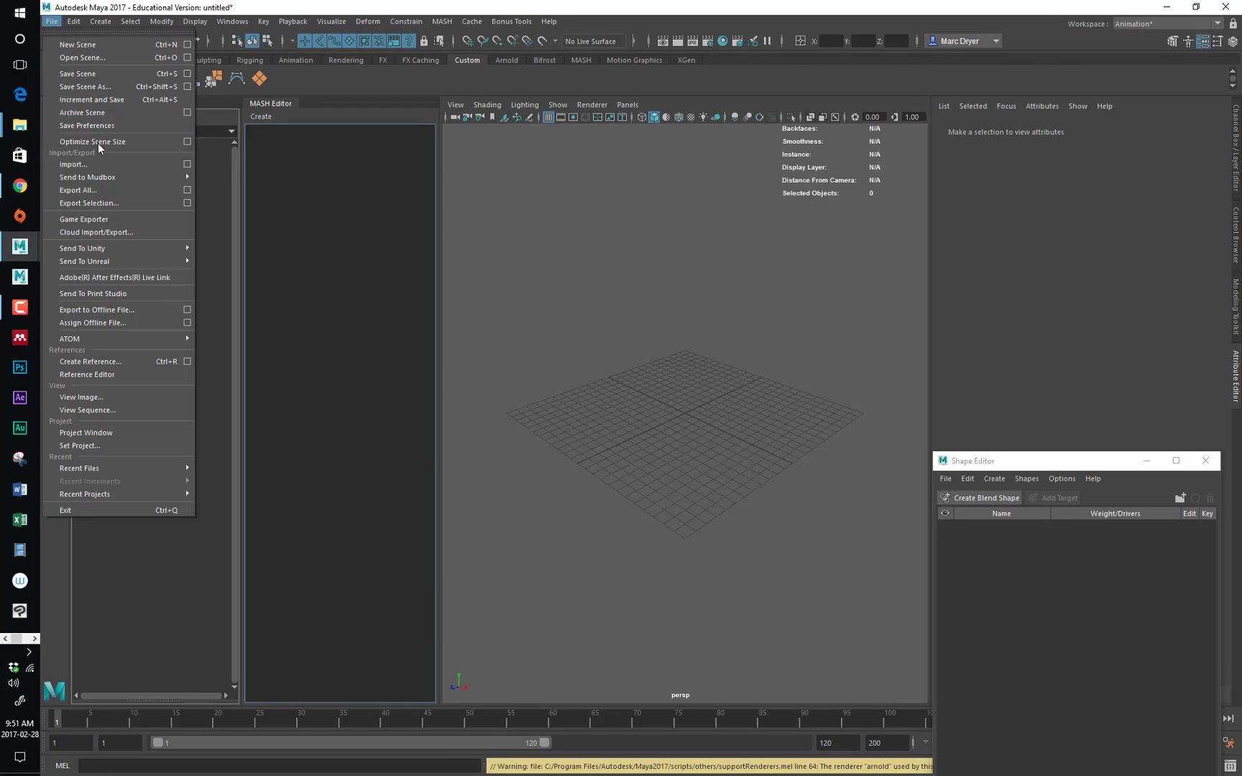
click(86, 164)
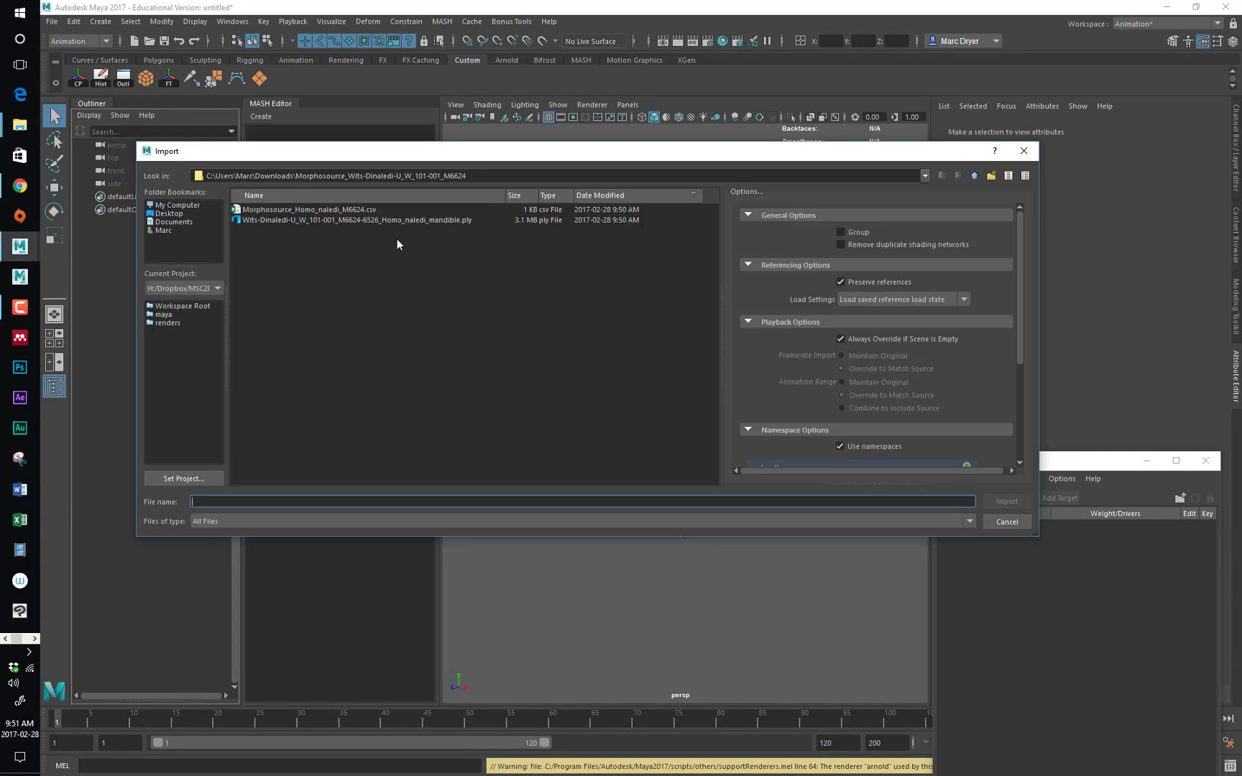
click(975, 177)
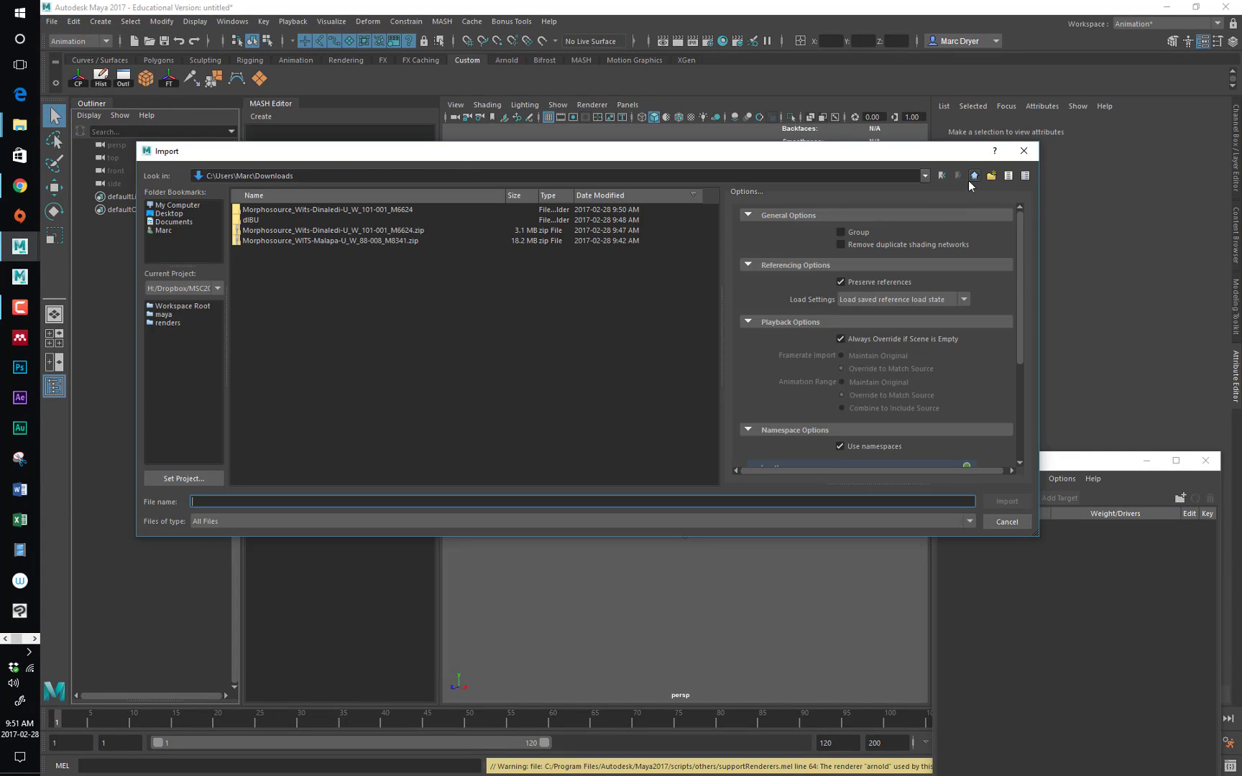
double_click(277, 210)
click(317, 220)
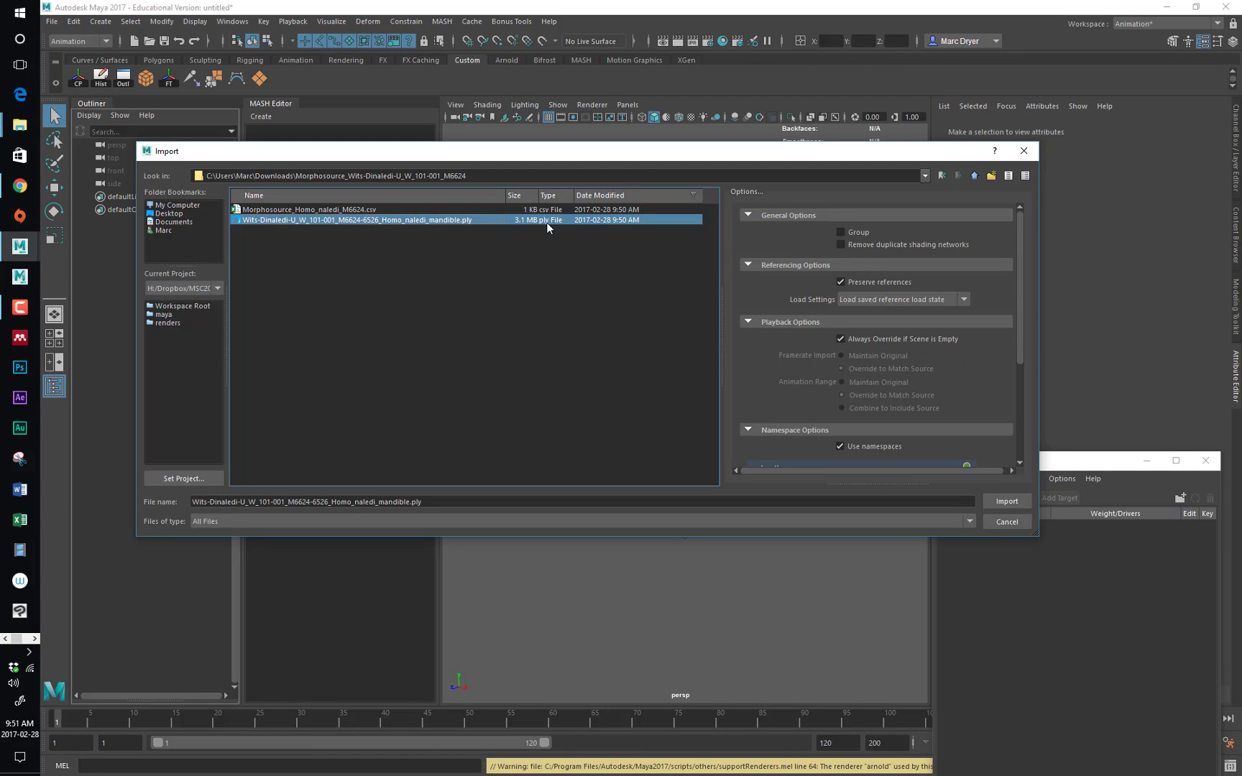
click(1006, 501)
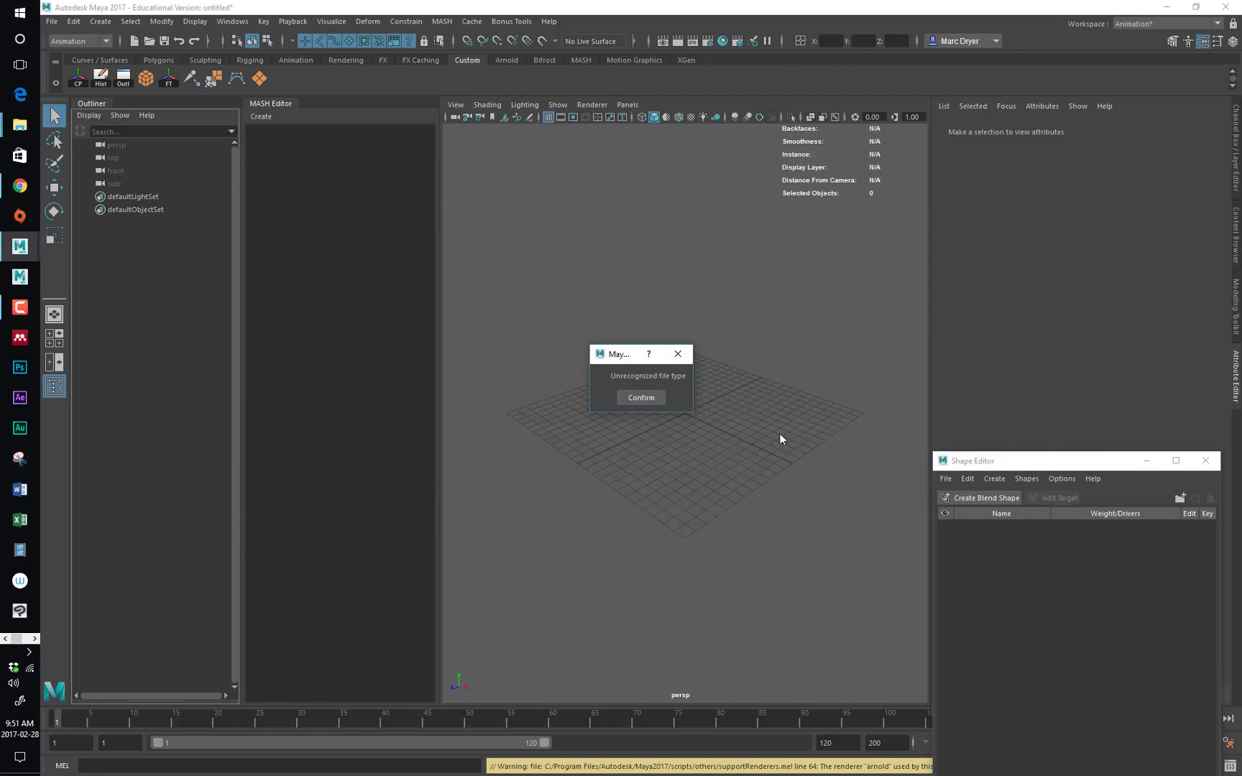
click(641, 398)
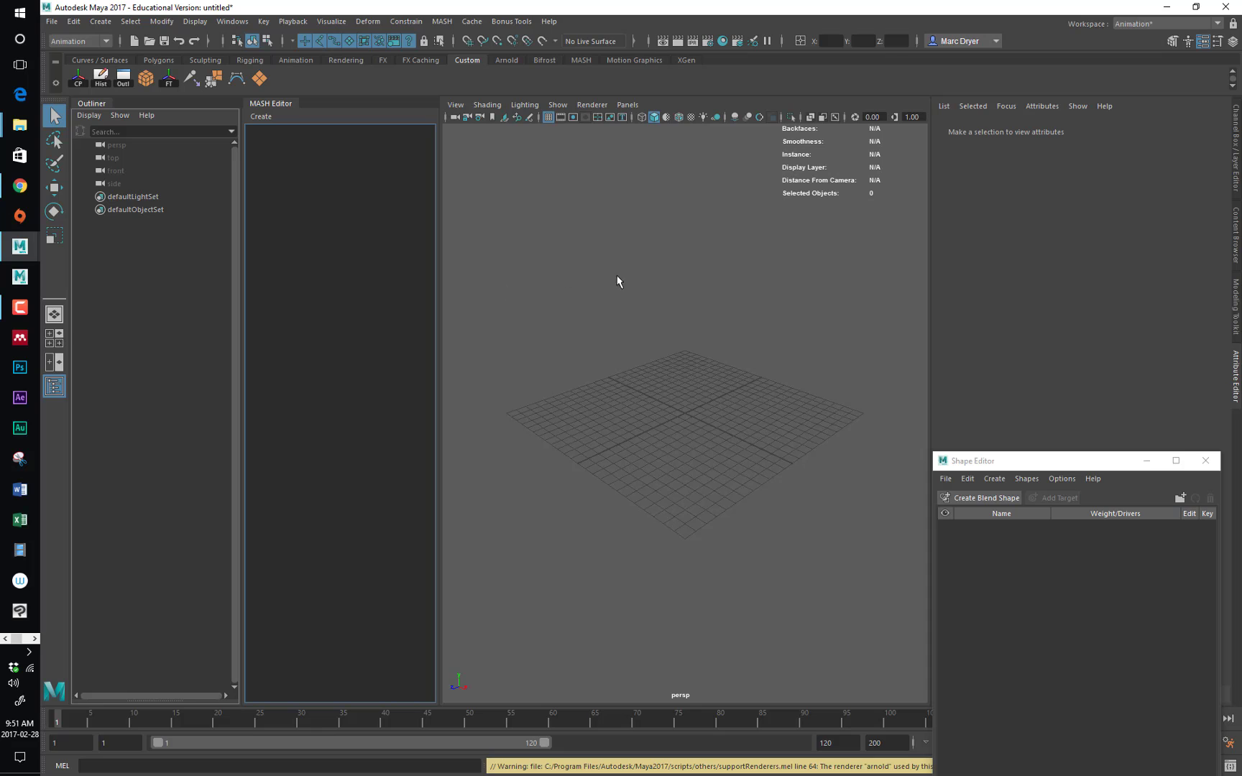
Switch to the browser and return from the M6624 media page to the MorphoSource home page.
key(alt+Tab)
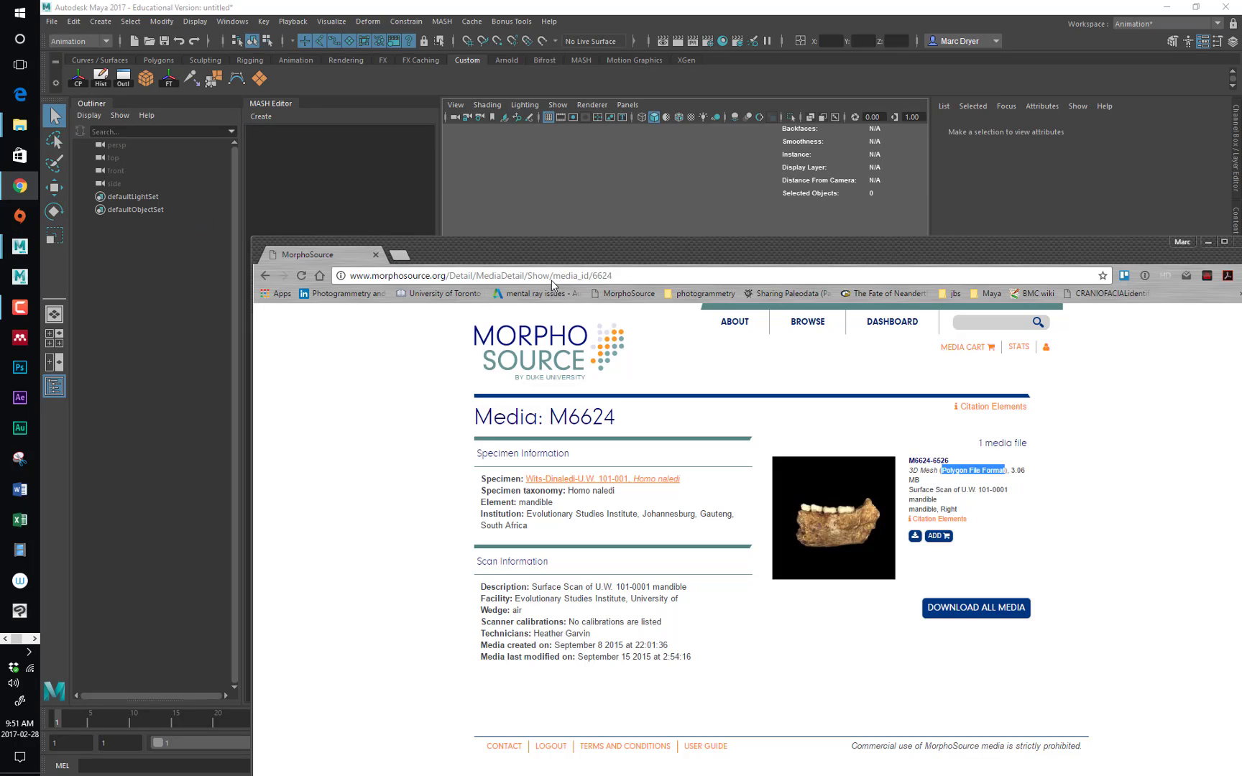
drag(584, 261, 425, 79)
click(395, 200)
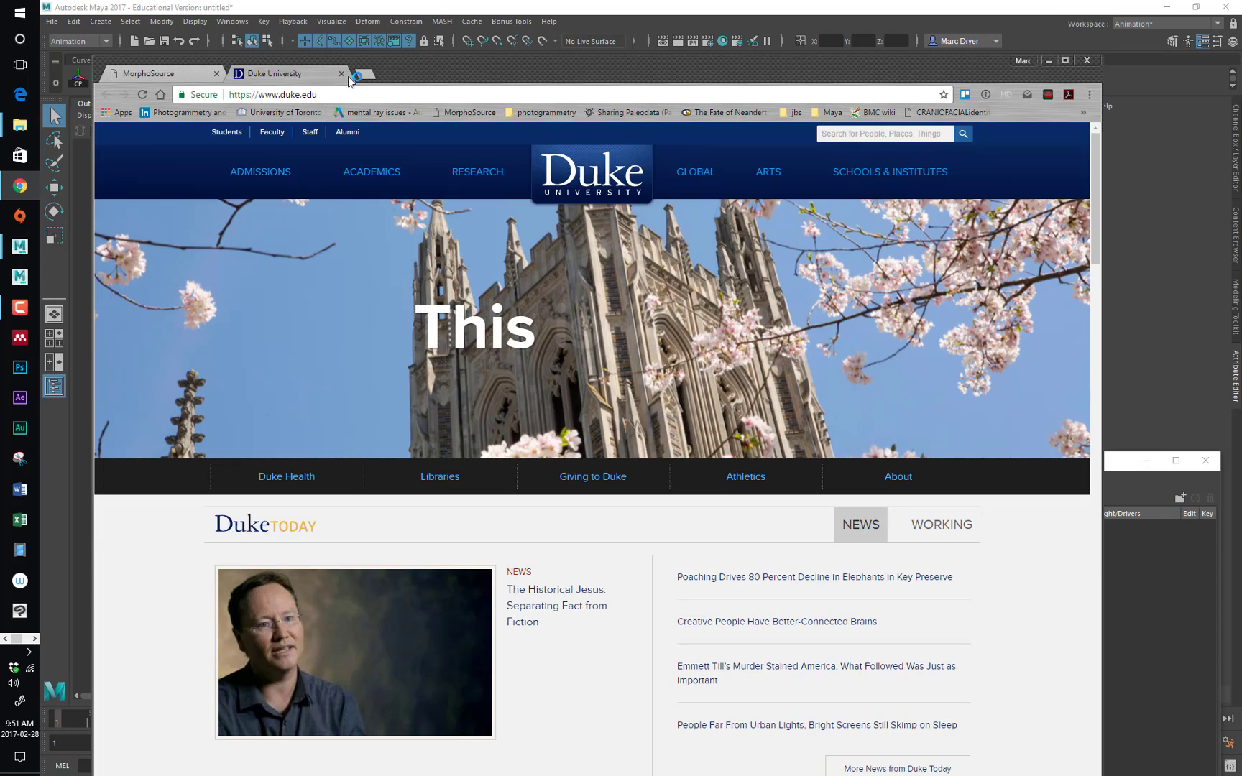
click(299, 74)
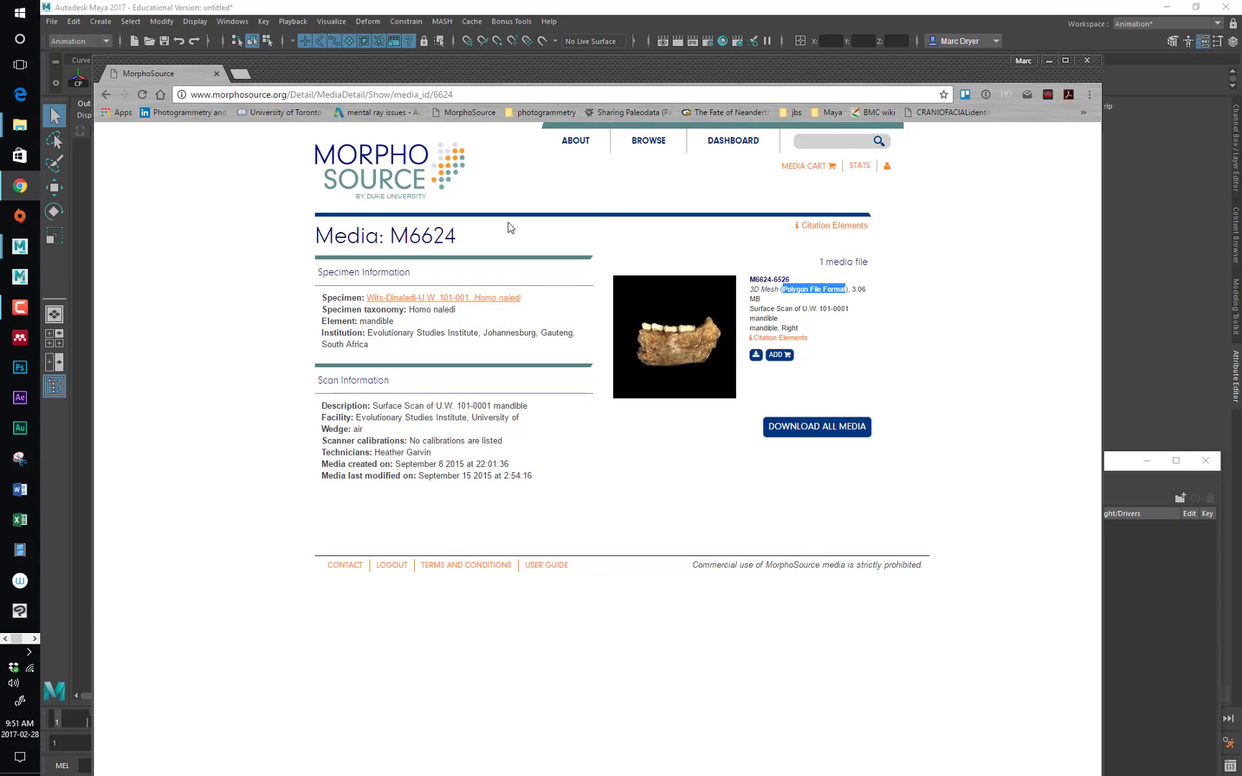
click(107, 94)
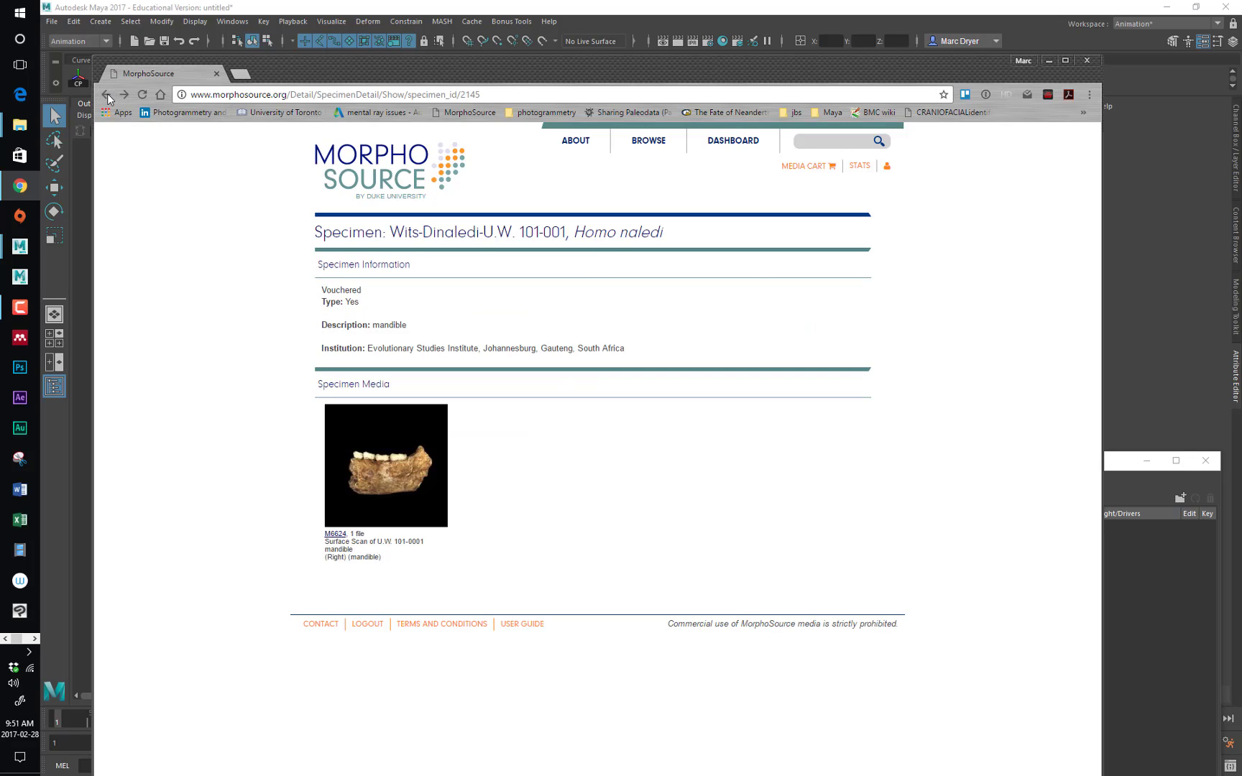
click(106, 94)
click(106, 93)
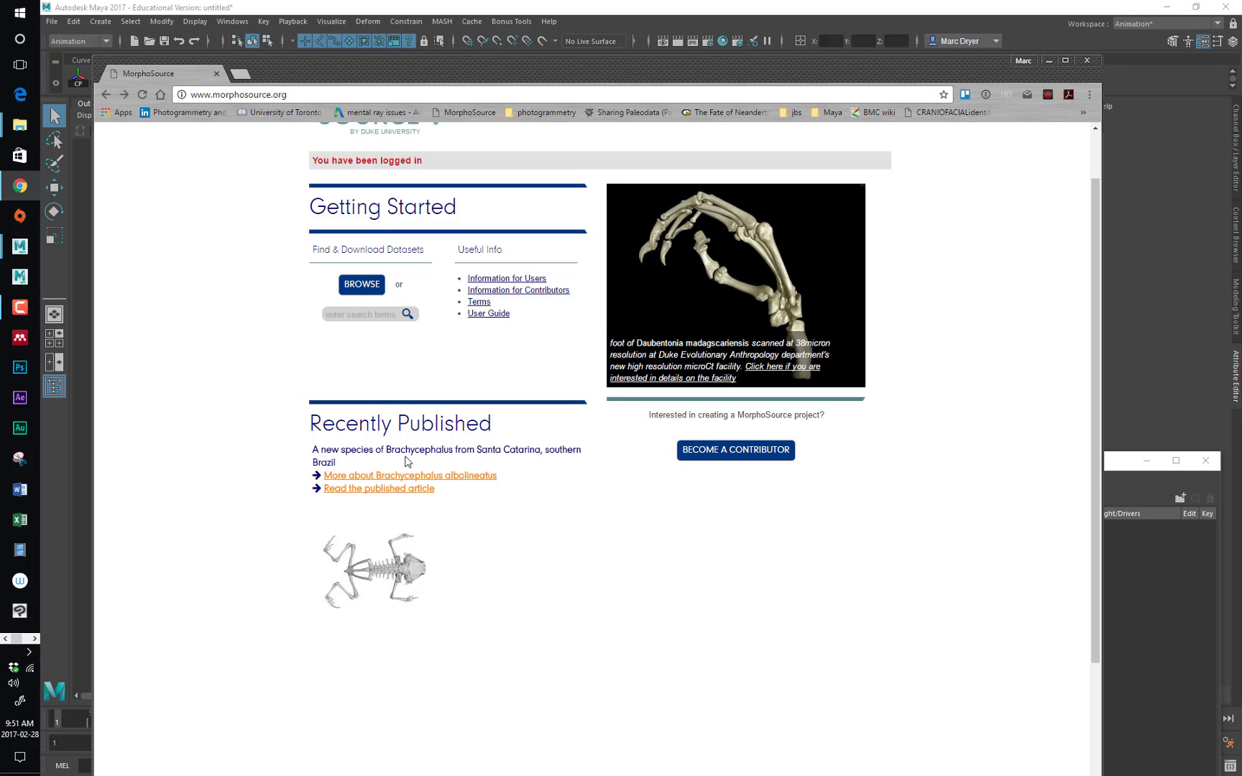
Browse the recently published North American fossil monkey project and open the media page of specimen UCMP-38989, Stirtonia tatacoensis.
drag(487, 71, 481, 20)
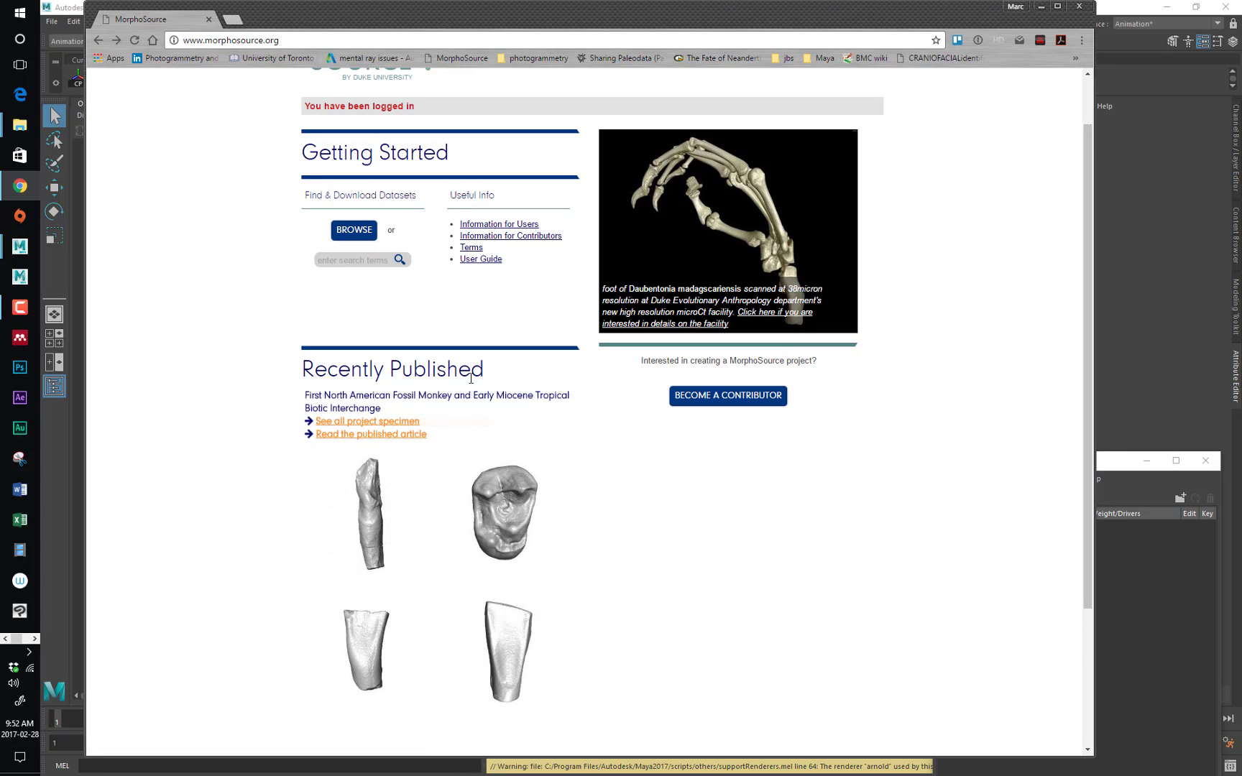
click(378, 422)
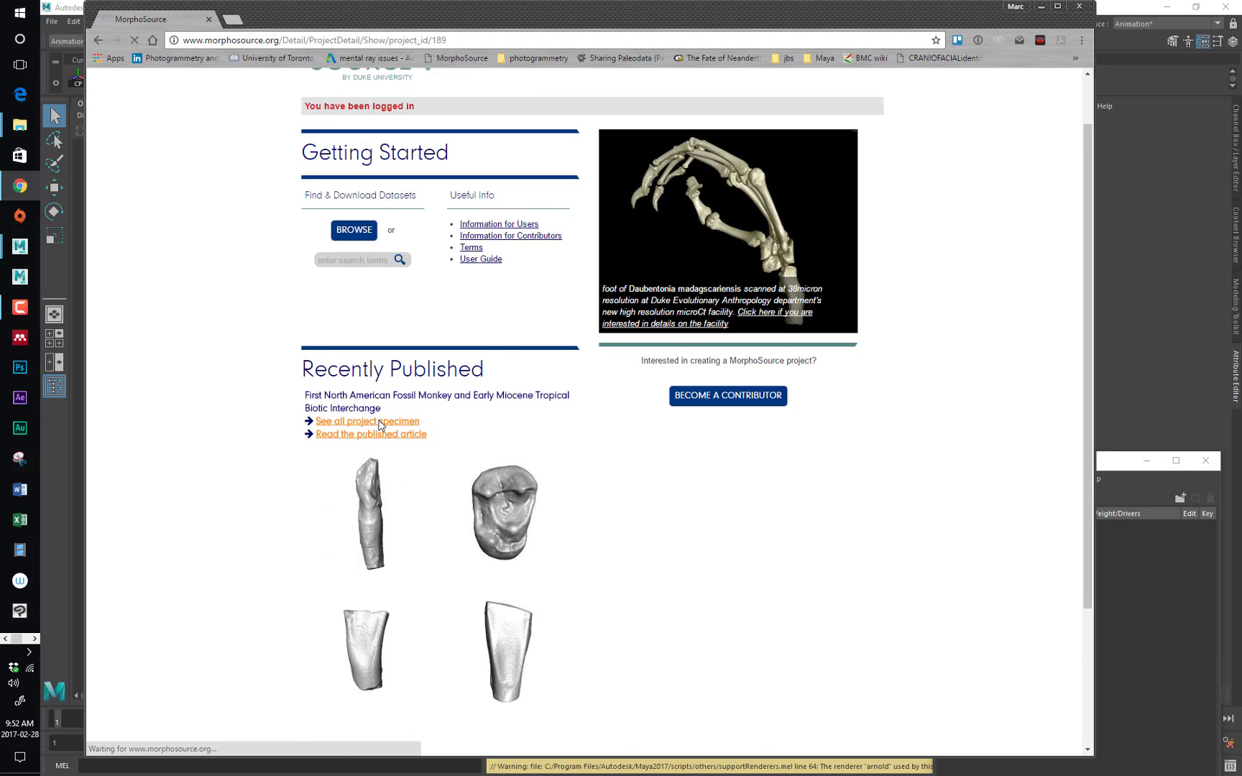
scroll(547, 460, down, 7)
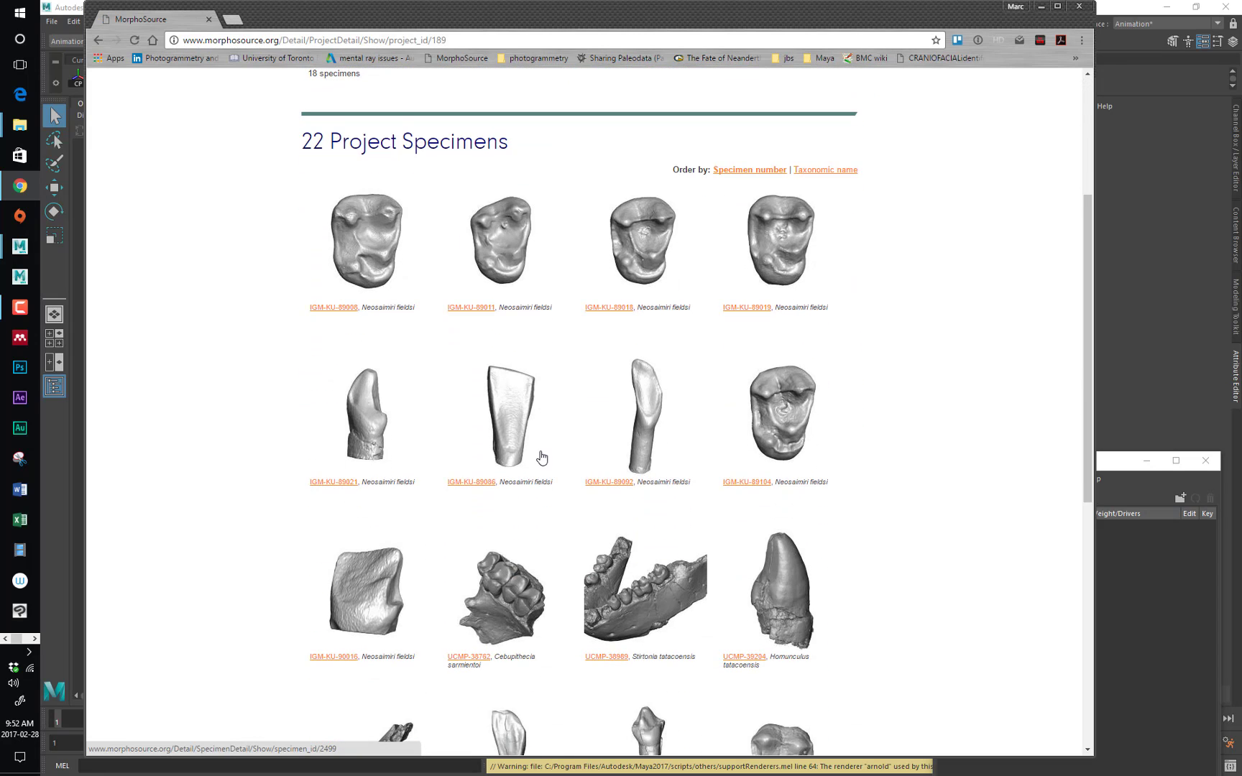
scroll(431, 442, down, 1)
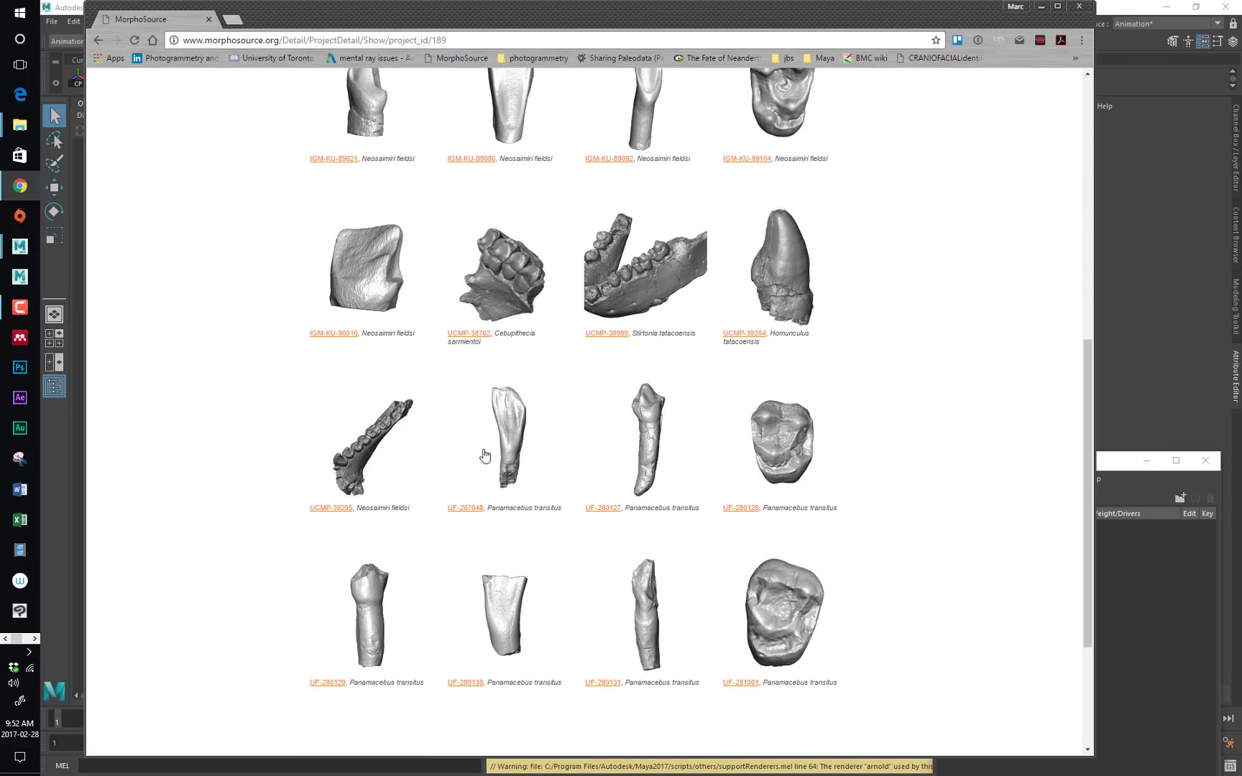
scroll(584, 424, up, 3)
click(615, 471)
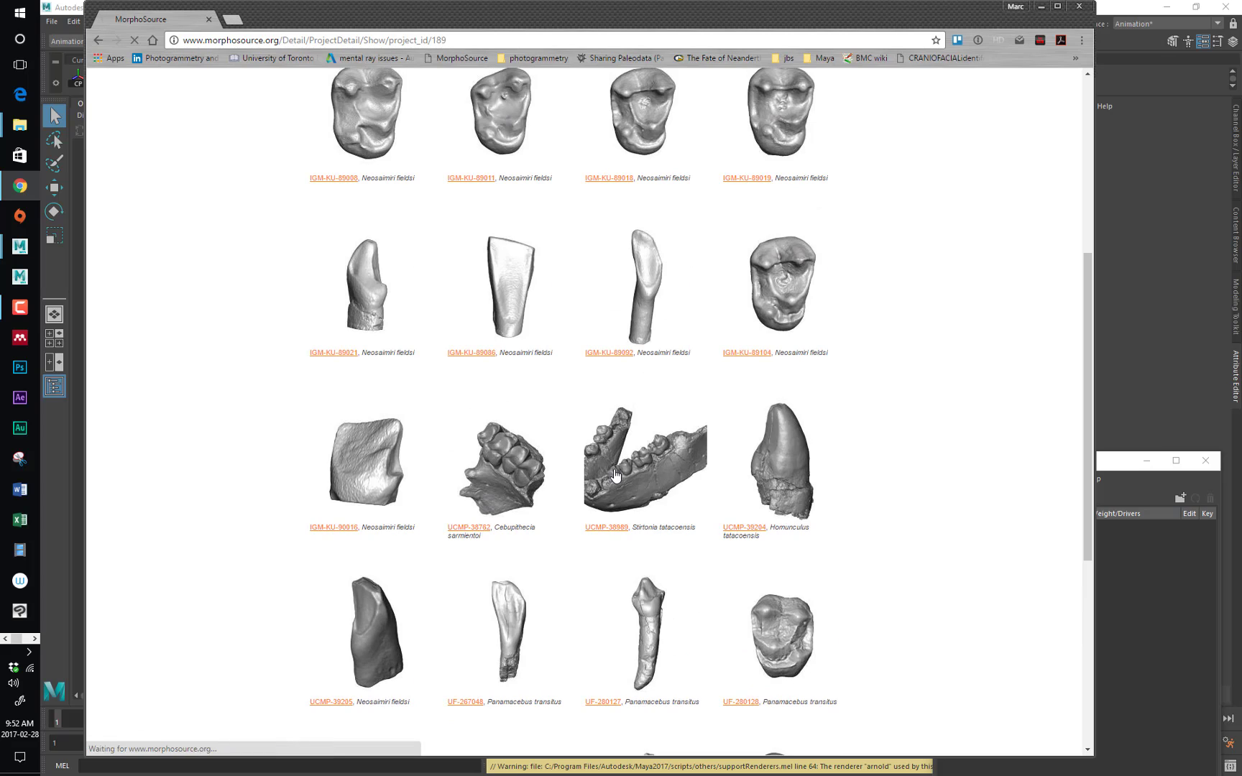
click(372, 406)
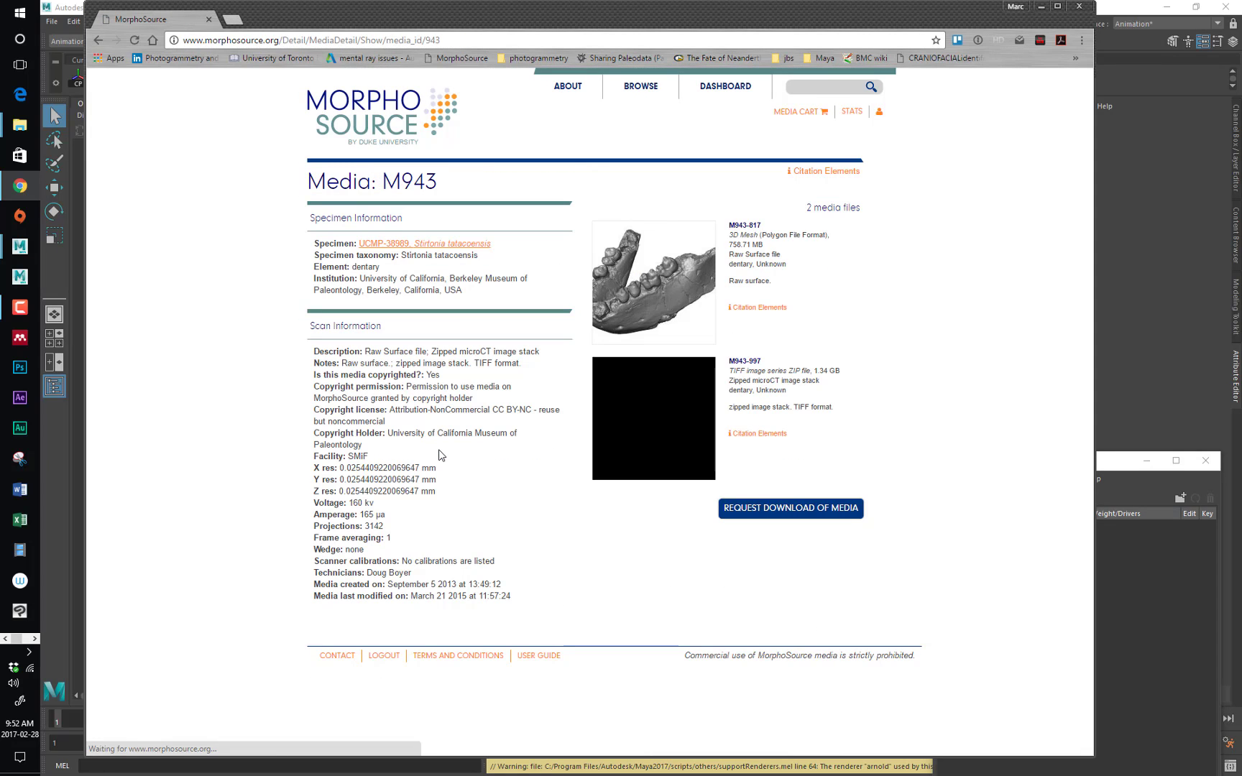
Return to the MorphoSource home page and open the recently published Australopithecus sediba project from Malapa, South Africa.
click(103, 40)
click(103, 39)
click(104, 39)
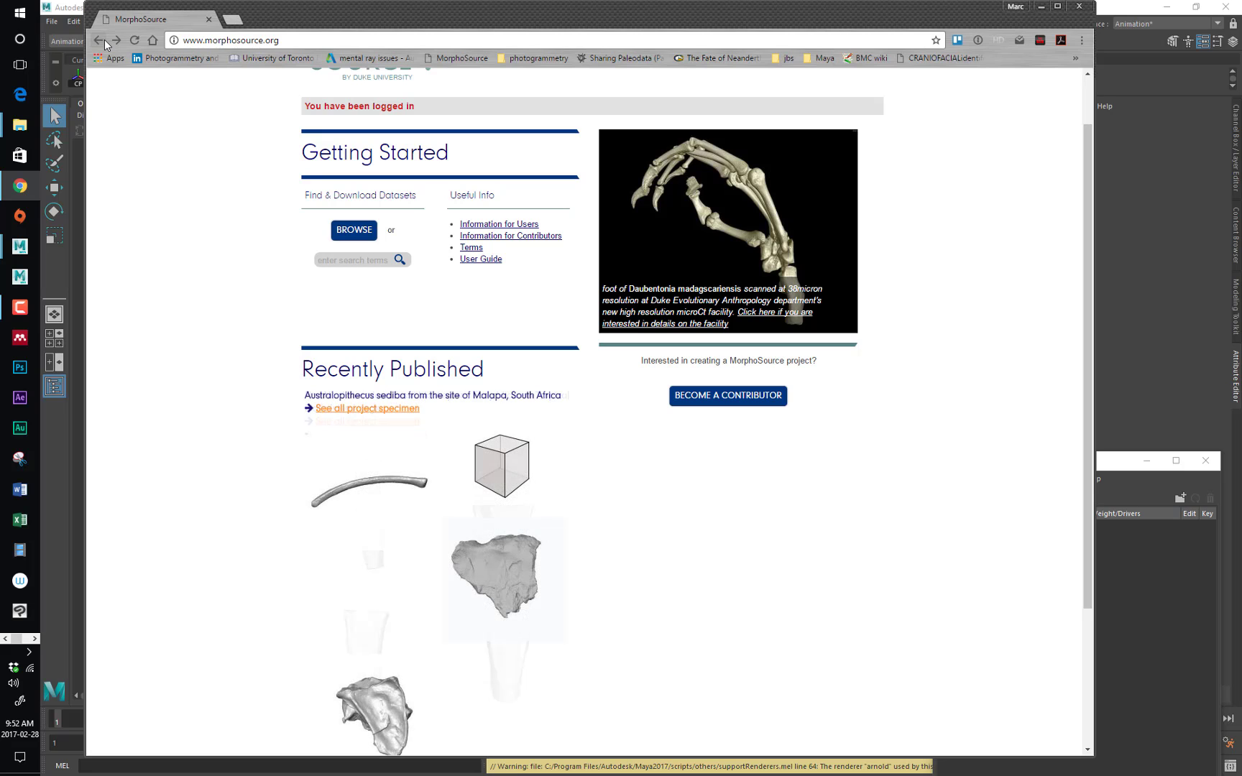
scroll(210, 402, down, 1)
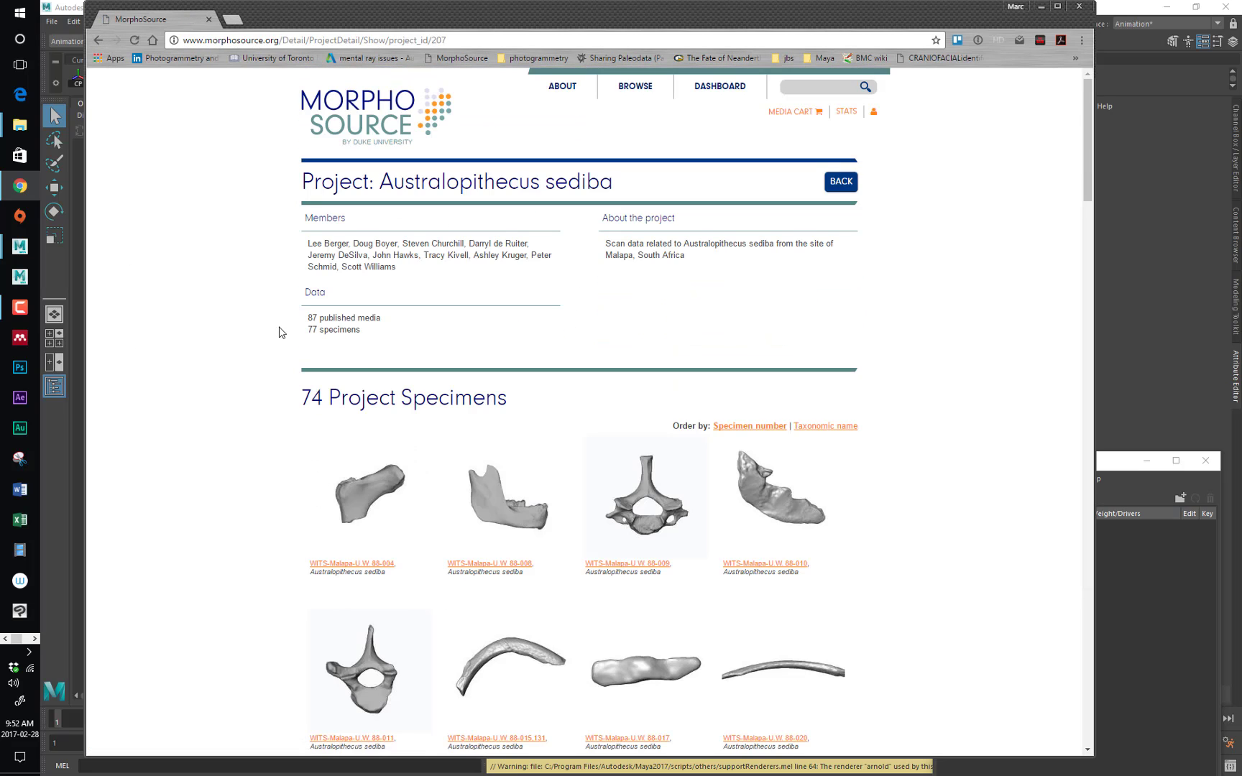
Browse the project specimens and open media page M8341 of the mandible specimen WITS-Malapa-U.W. 88-008.
scroll(490, 446, down, 2)
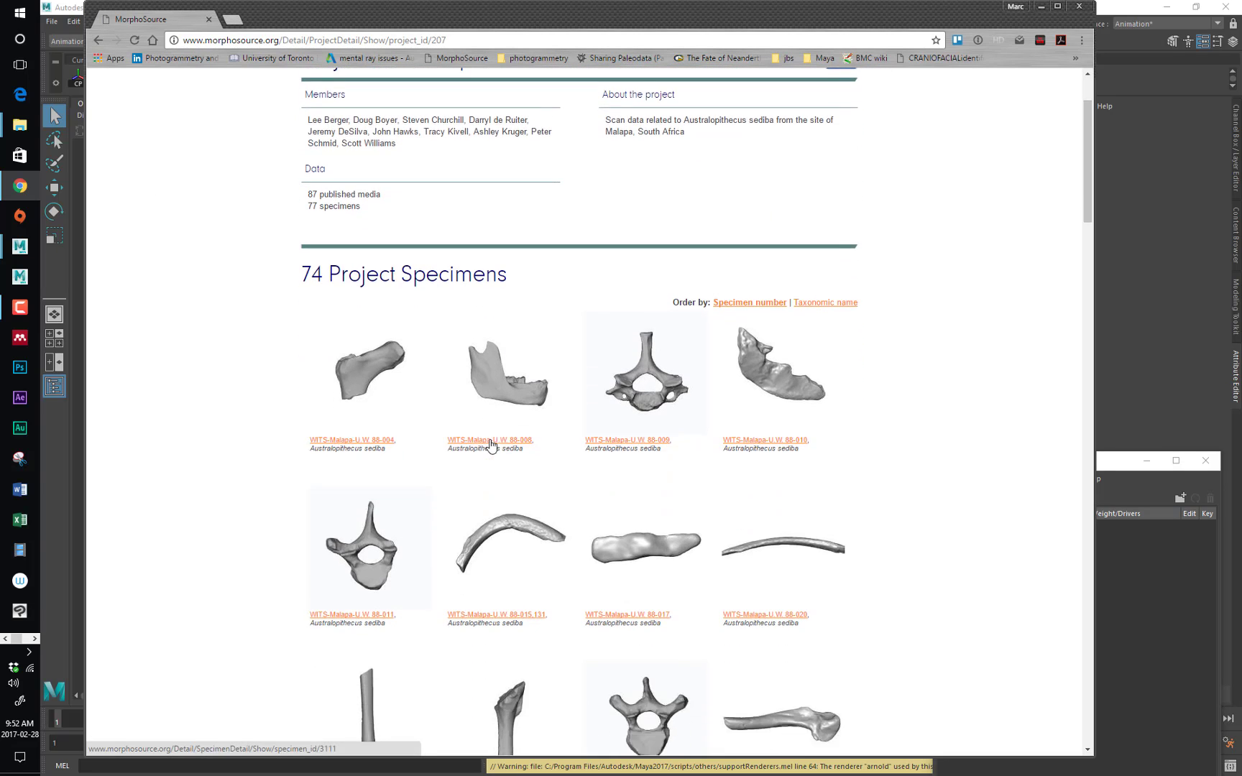
scroll(491, 447, up, 1)
scroll(490, 446, up, 1)
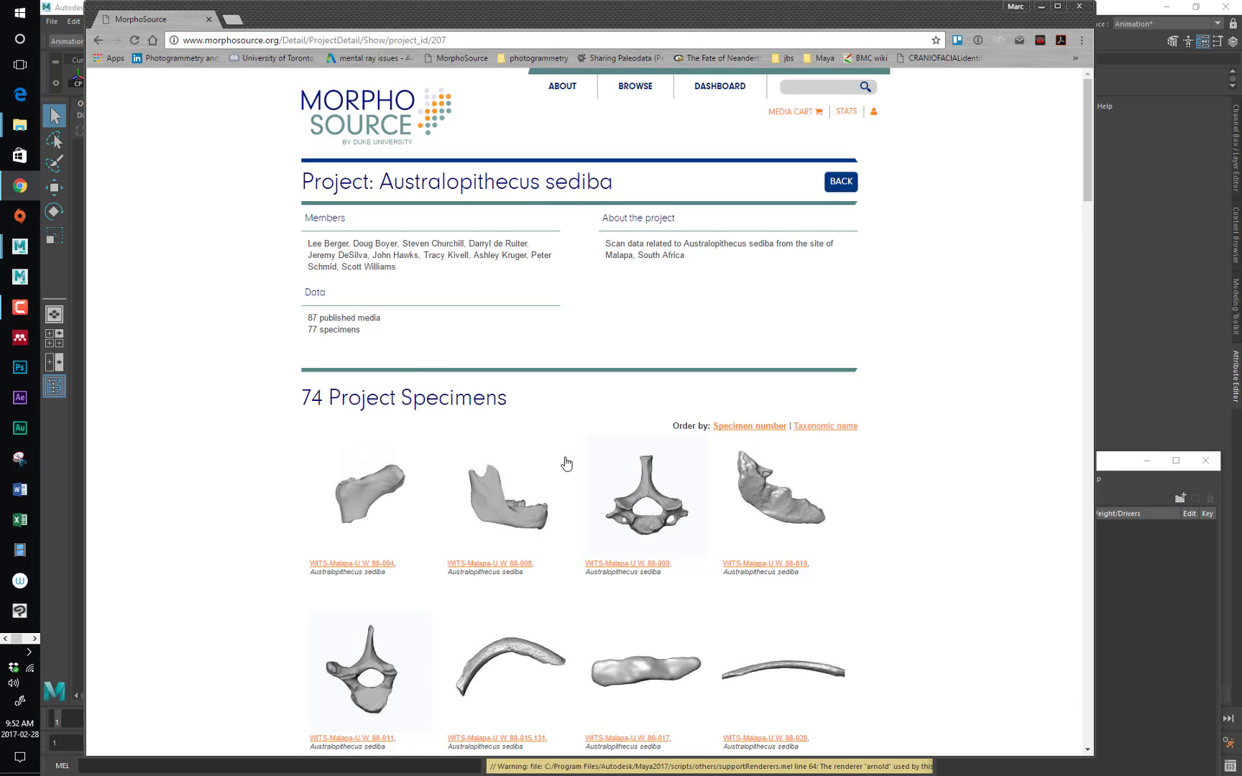
scroll(586, 457, down, 3)
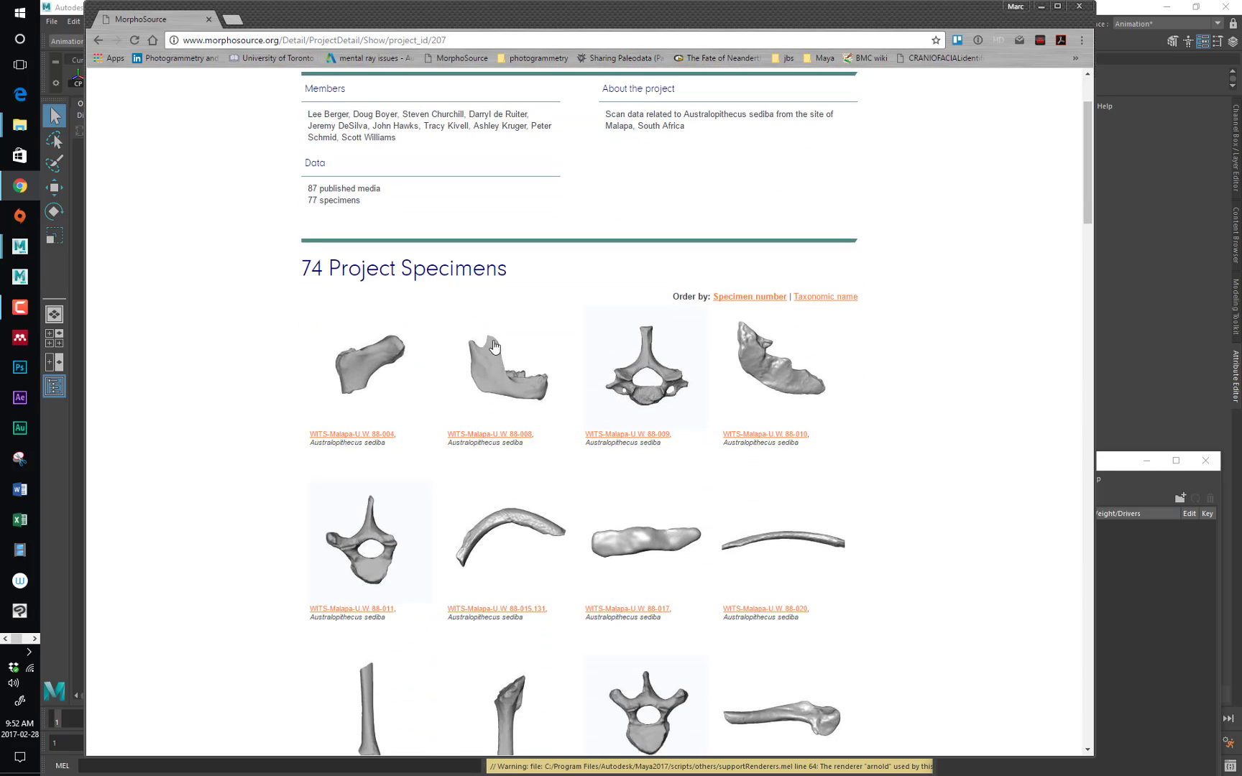
click(486, 436)
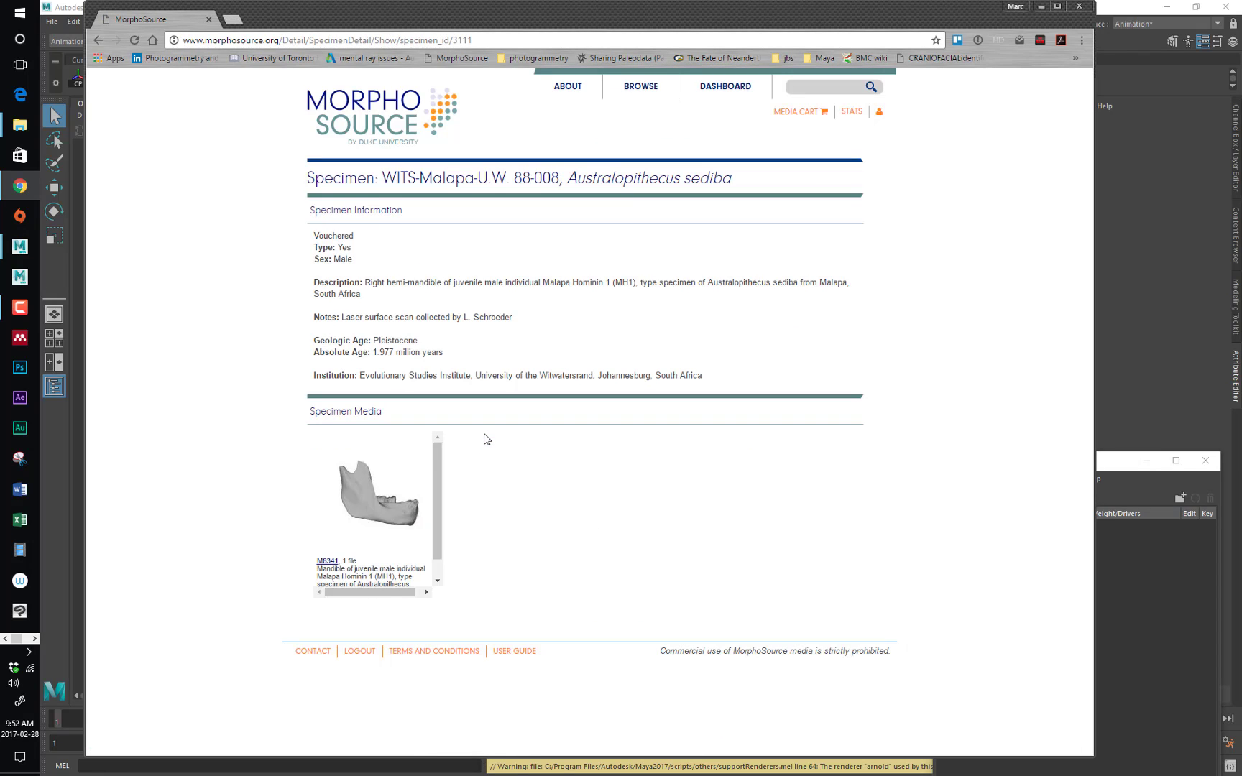
click(385, 495)
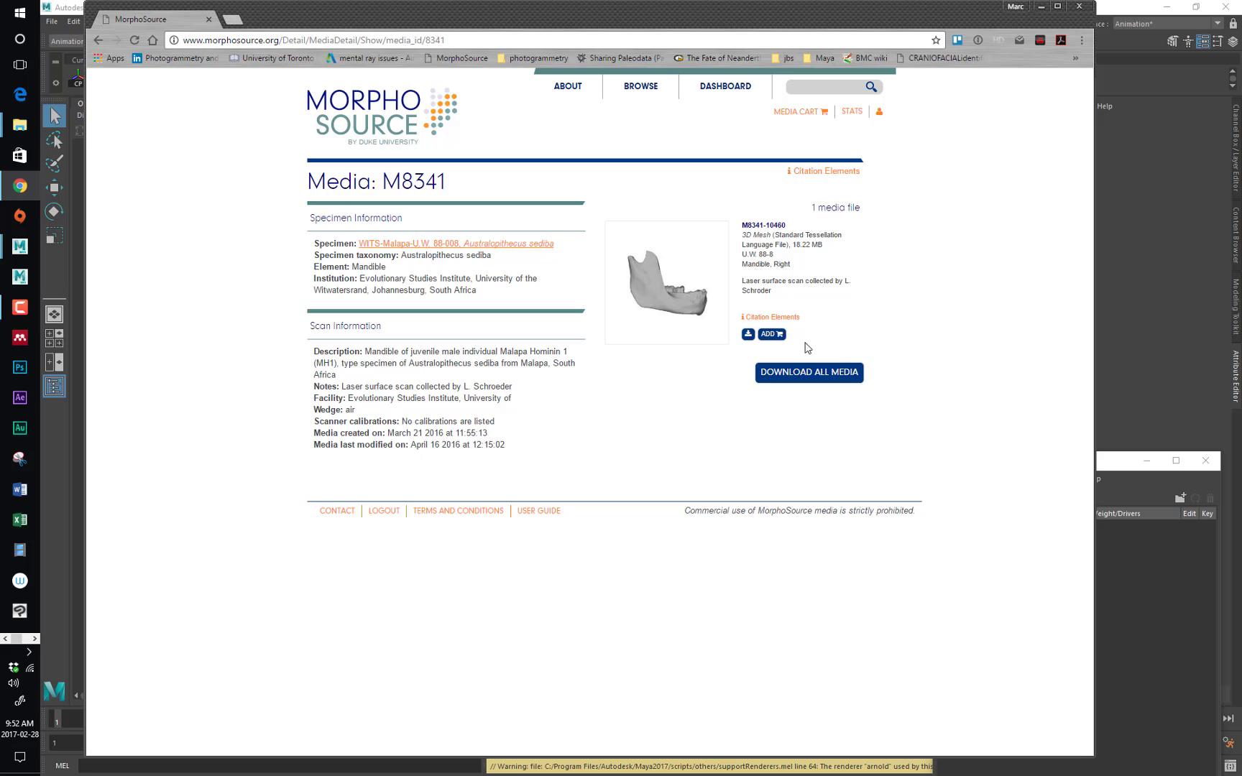
Switch to File Explorer and extract the Morphosource_WITS-Malapa-U_W_88-008_M8341 archive in the Downloads folder.
key(alt+Tab)
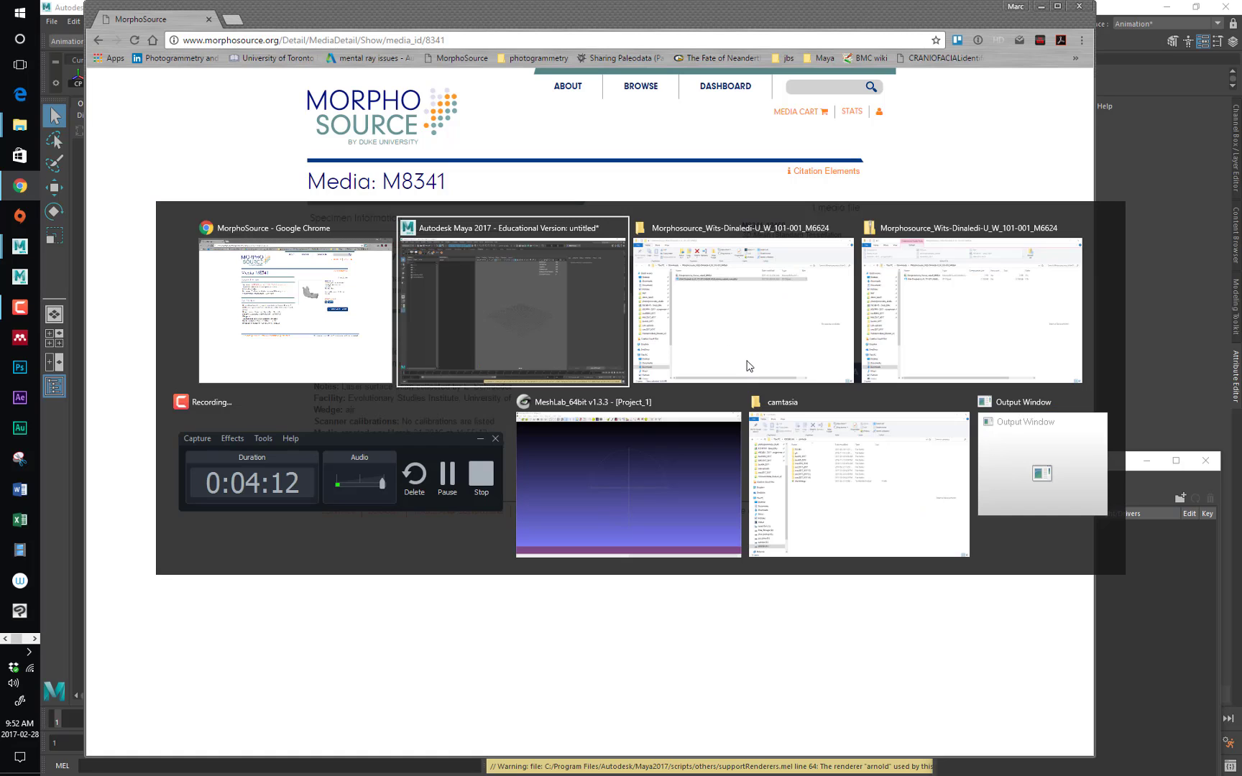
click(708, 347)
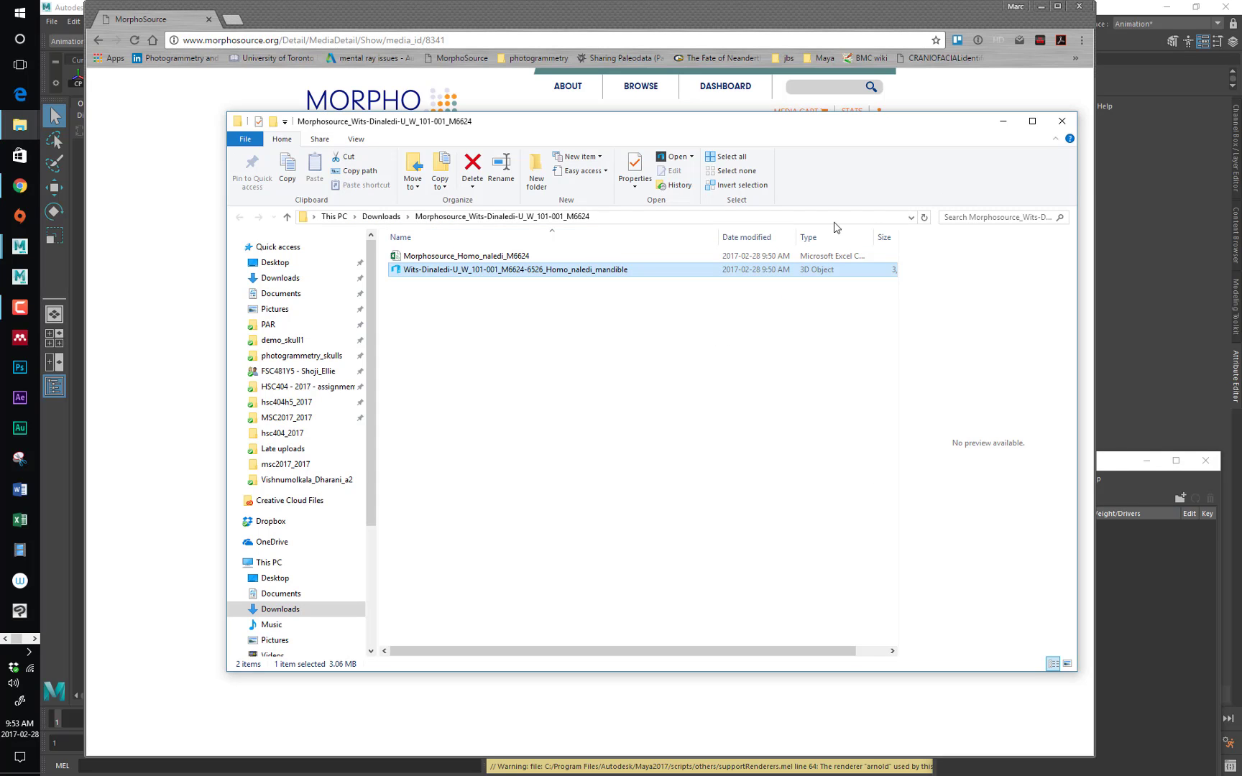
click(400, 218)
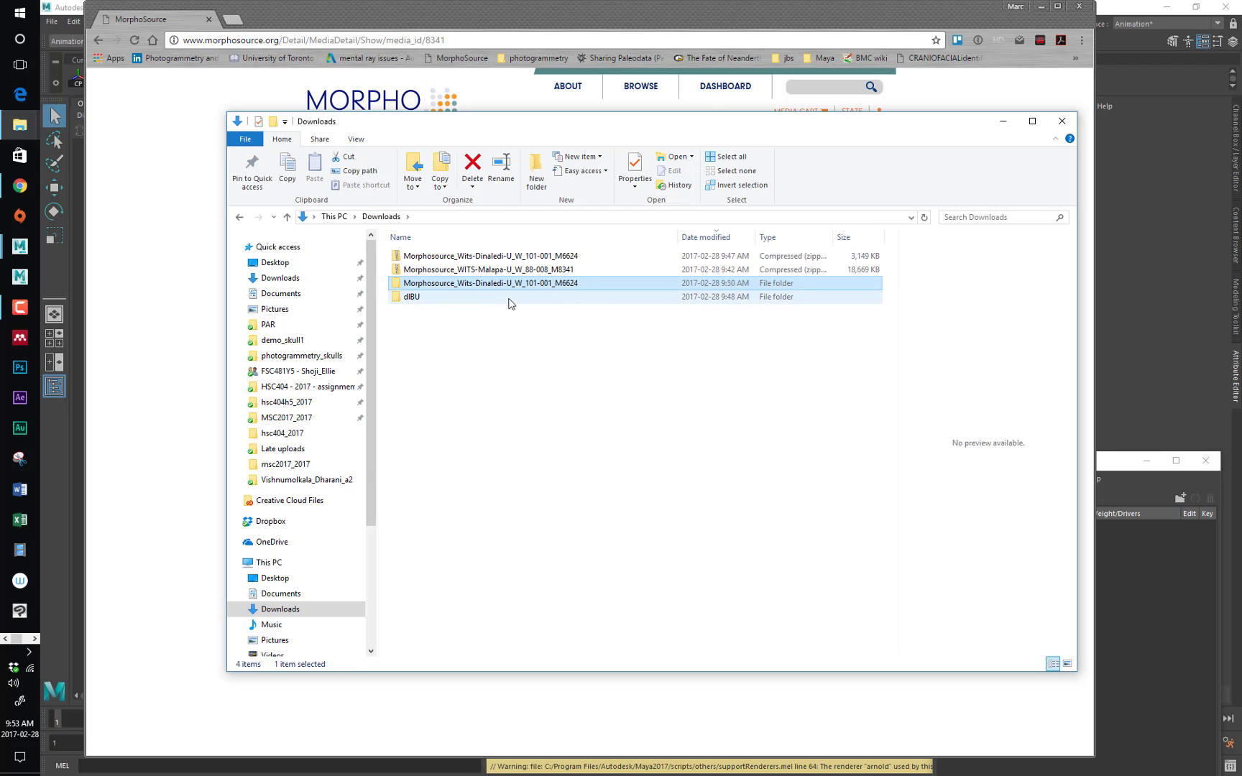
double_click(490, 270)
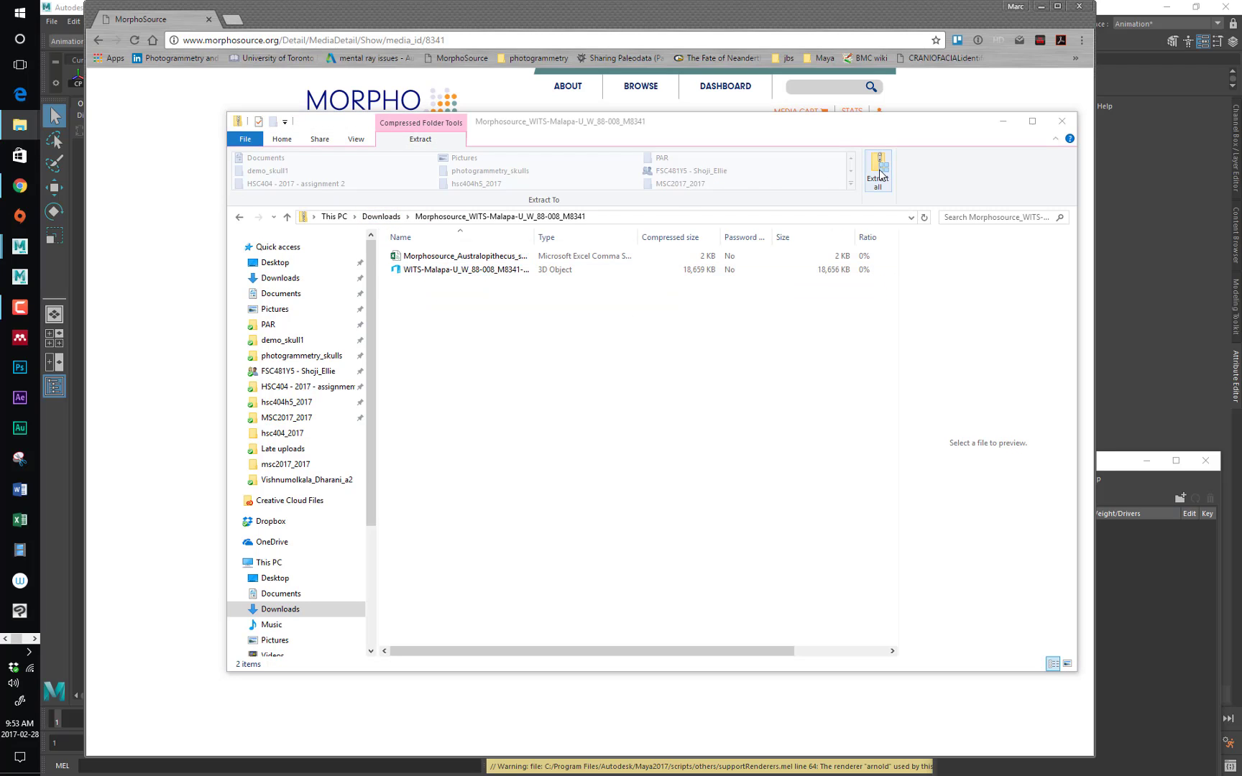
click(881, 175)
click(761, 519)
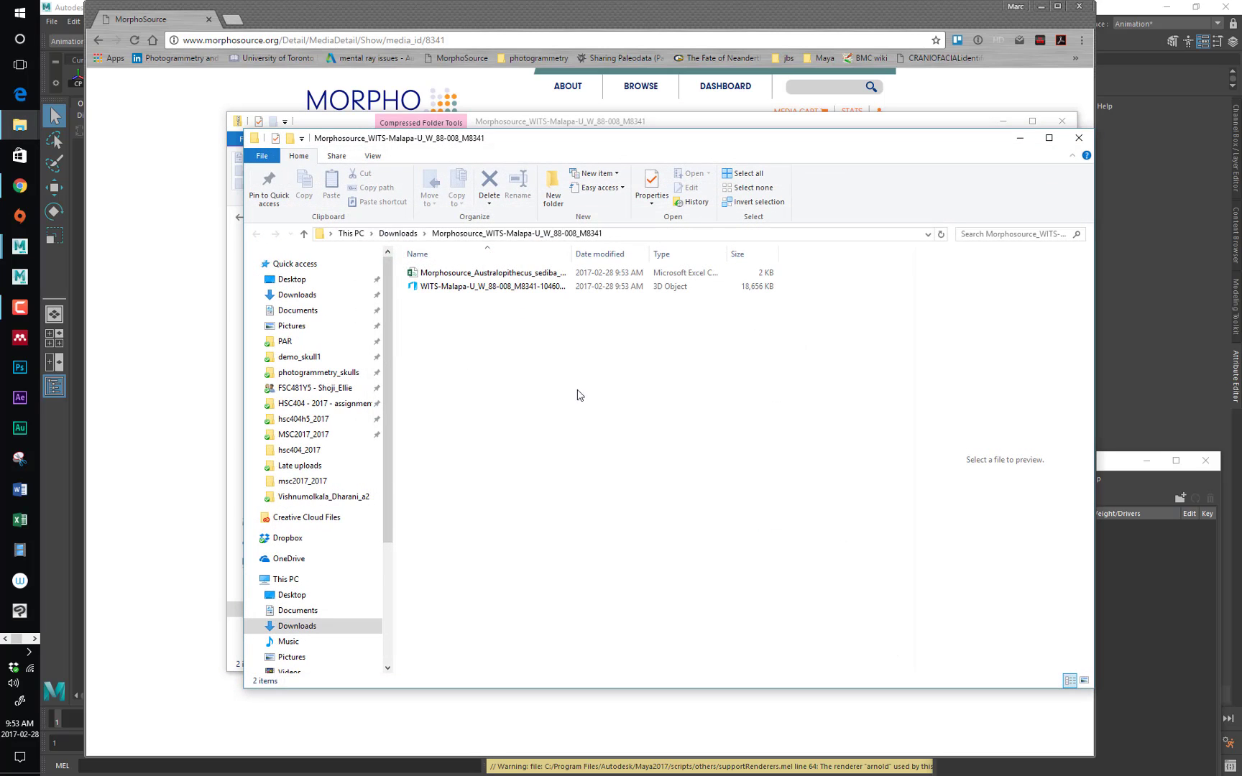
Switch to Maya and import WITS-Malapa-U_W_88-008_M8341-10460_Australopithecus_sediba_Mandible.stl from its extracted Downloads folder.
drag(388, 14, 489, 213)
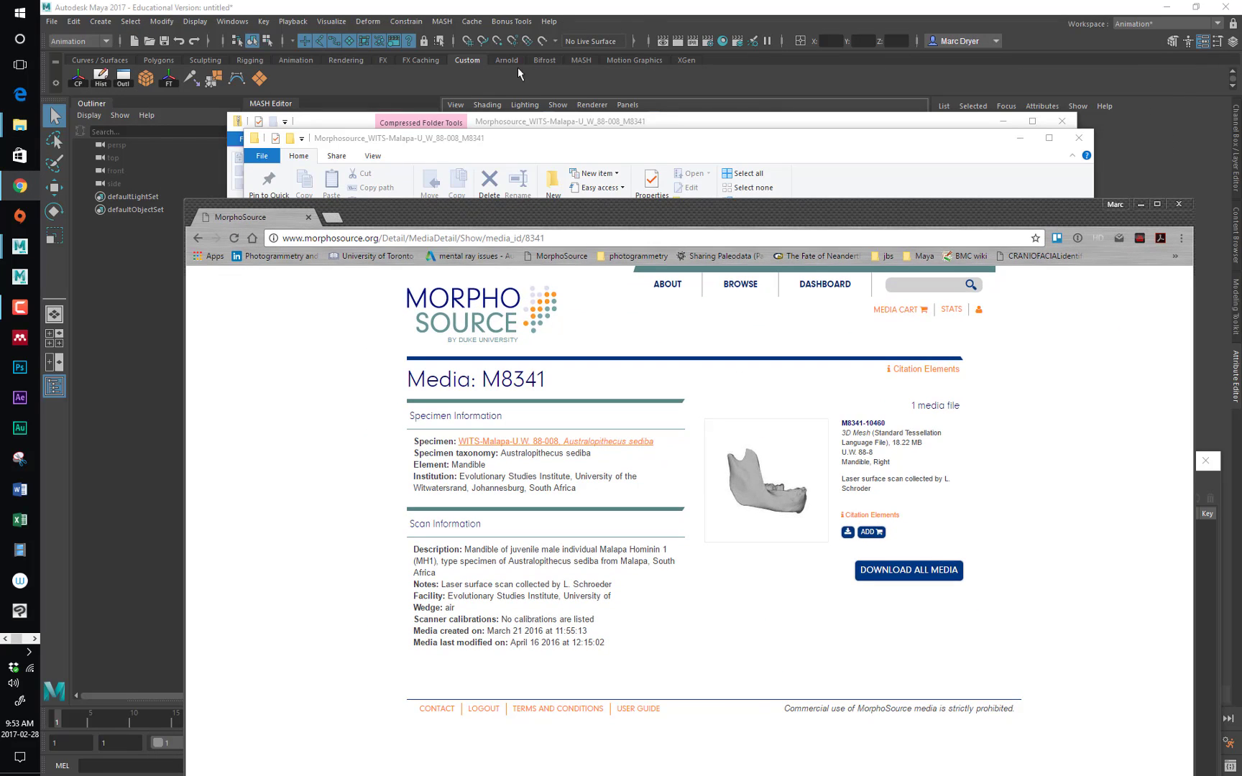
click(636, 17)
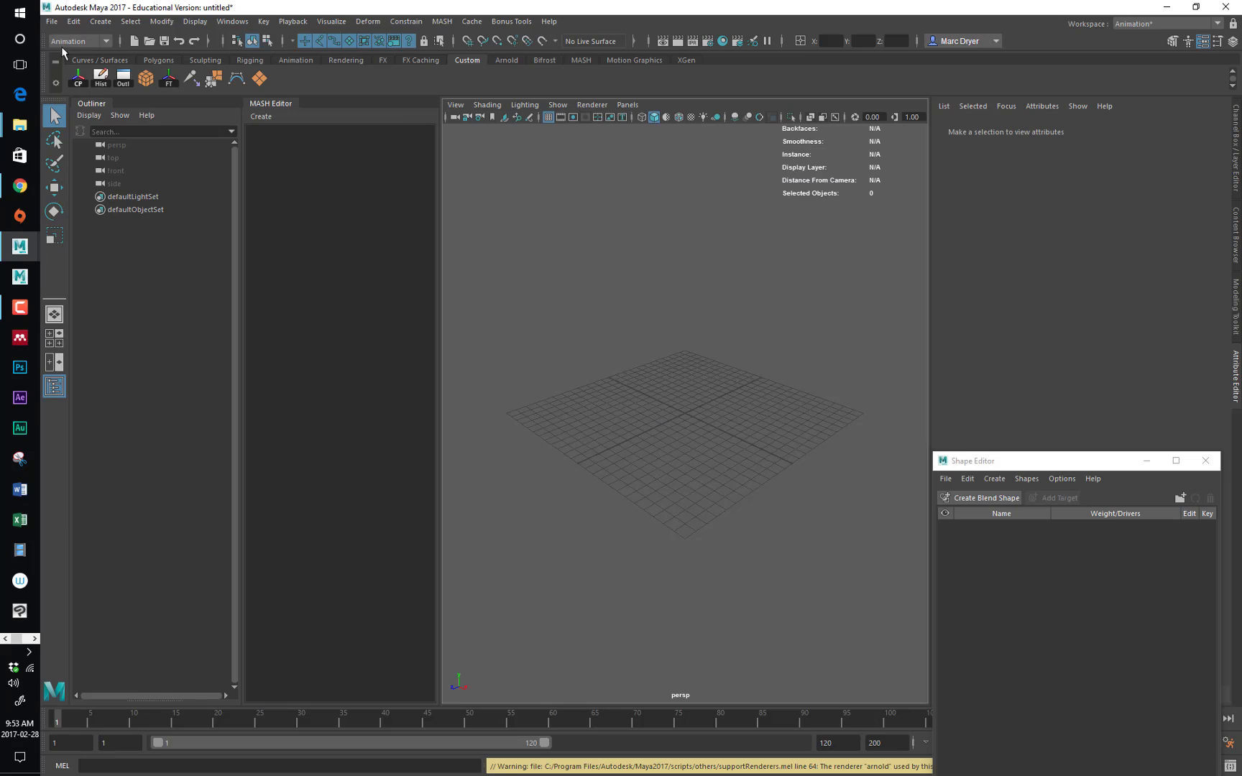
click(51, 22)
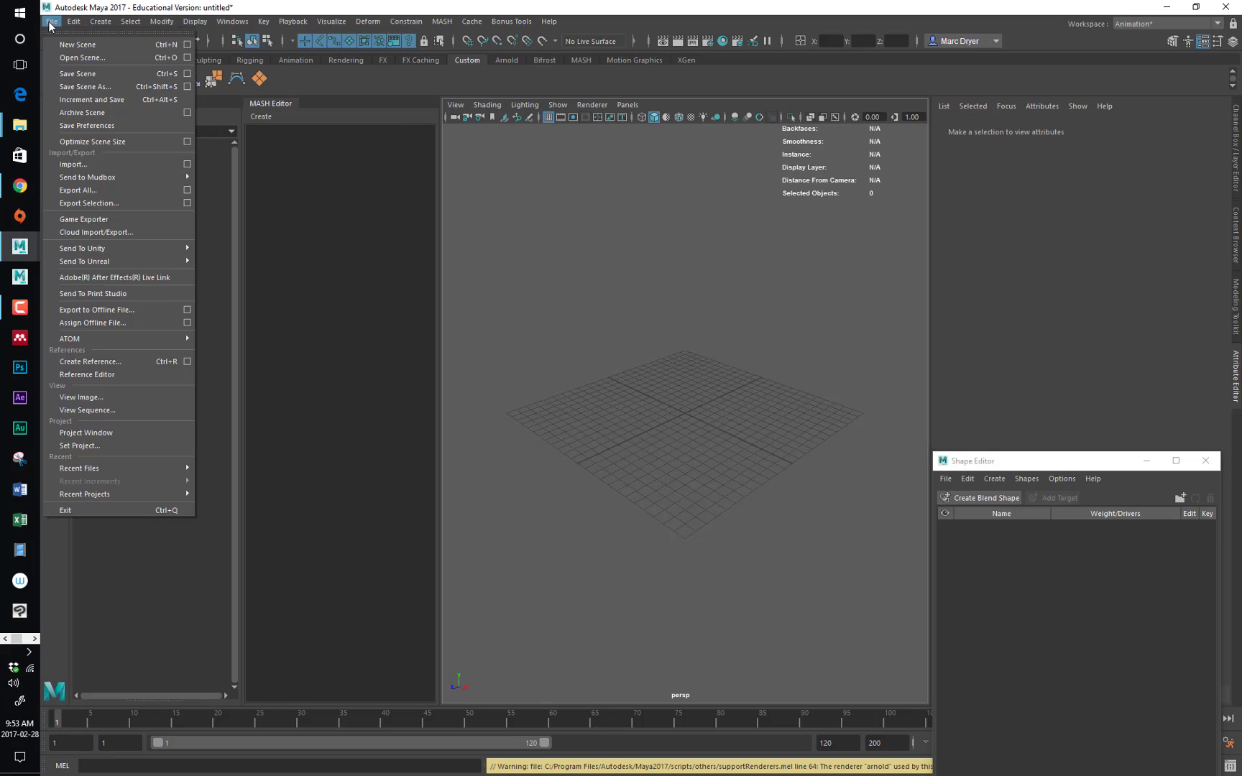
click(78, 165)
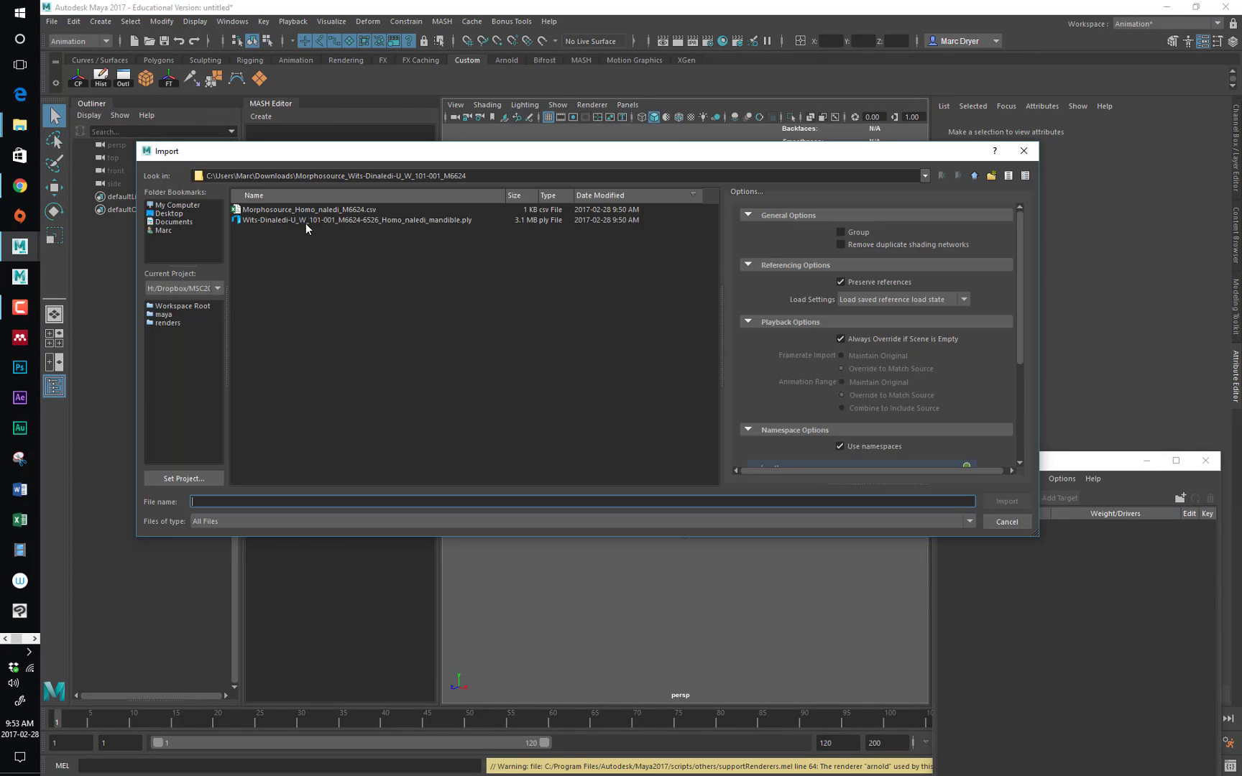
click(974, 176)
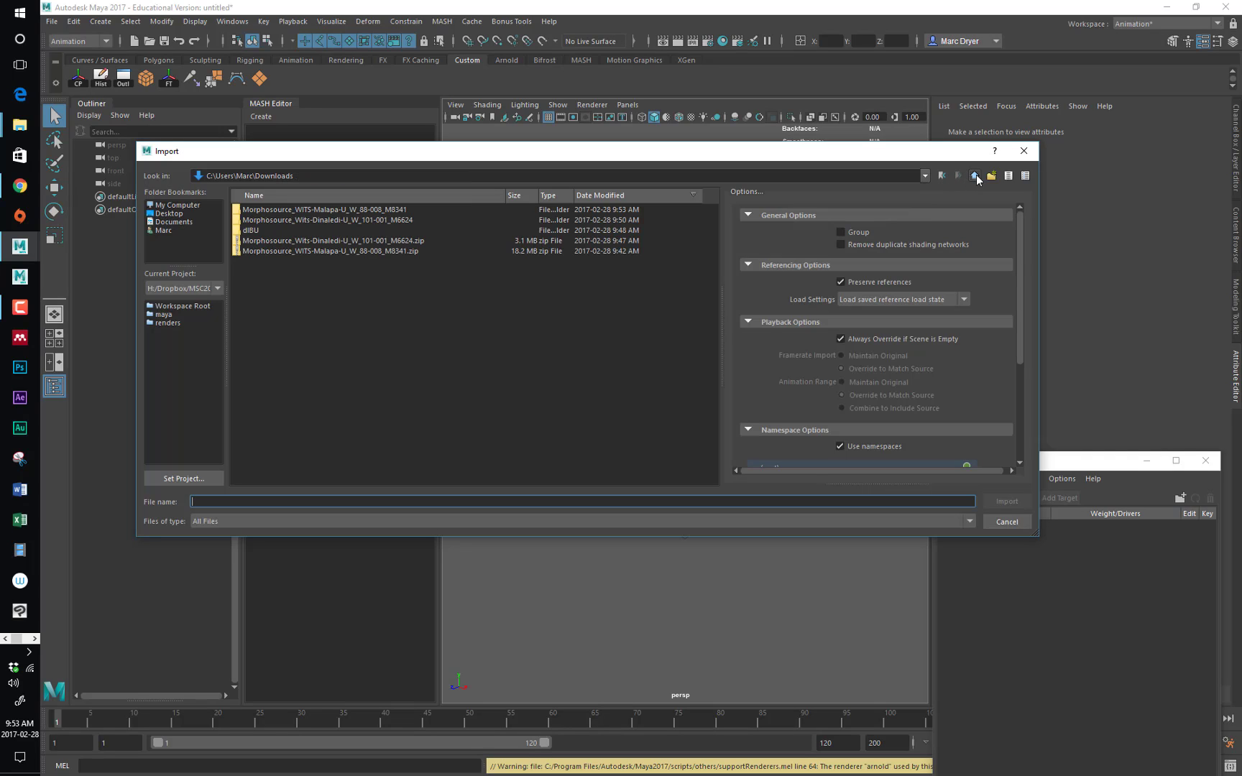
double_click(325, 208)
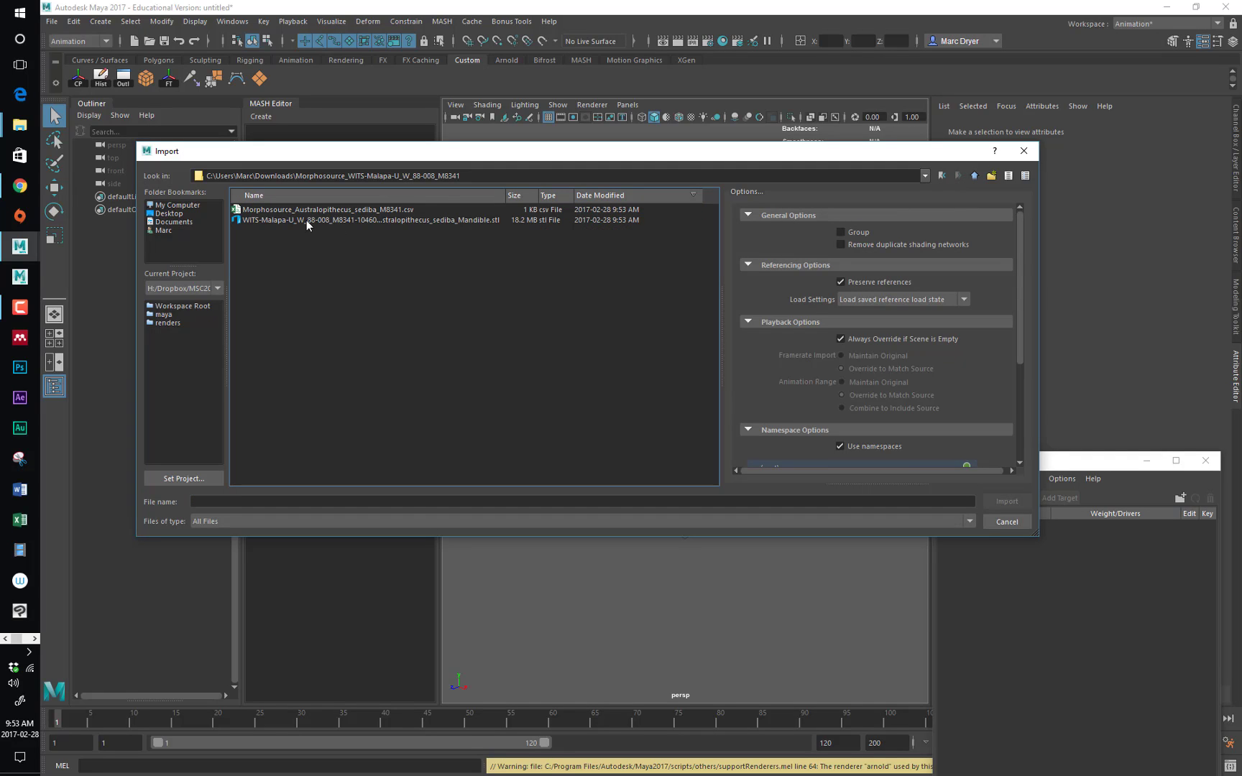
click(307, 220)
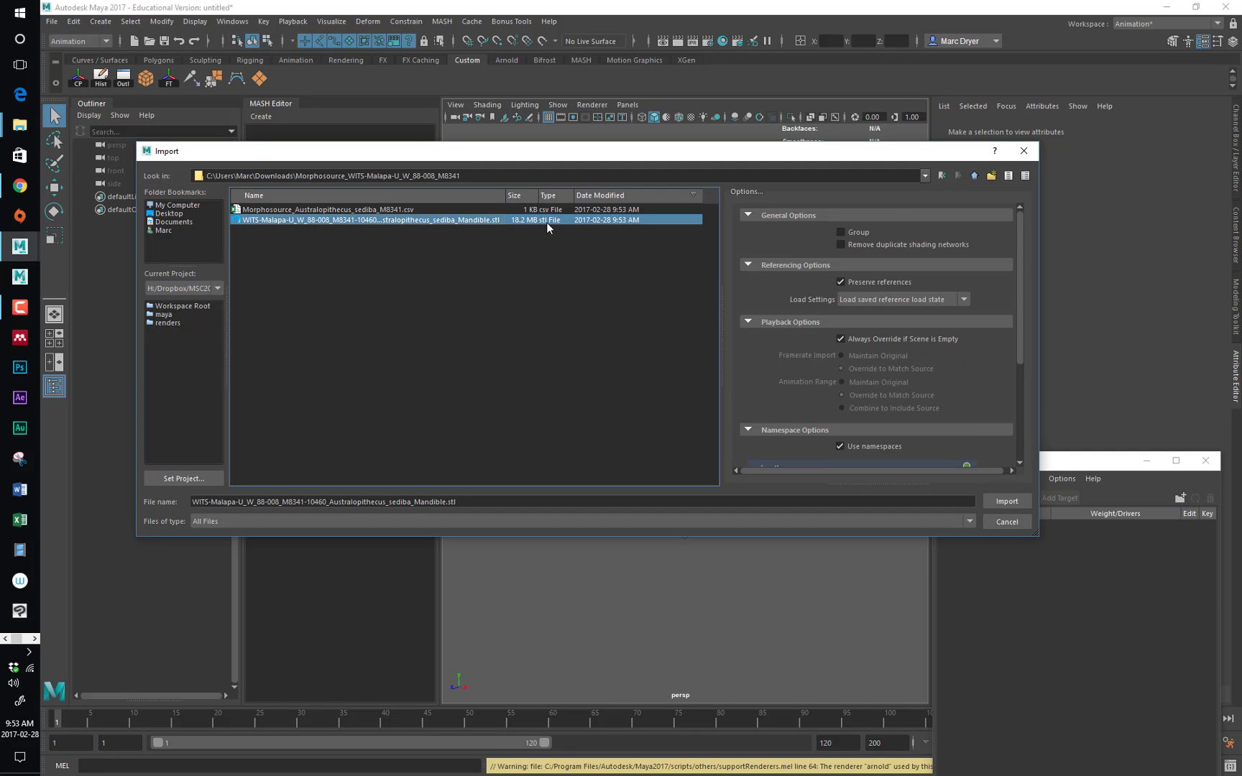
click(1006, 502)
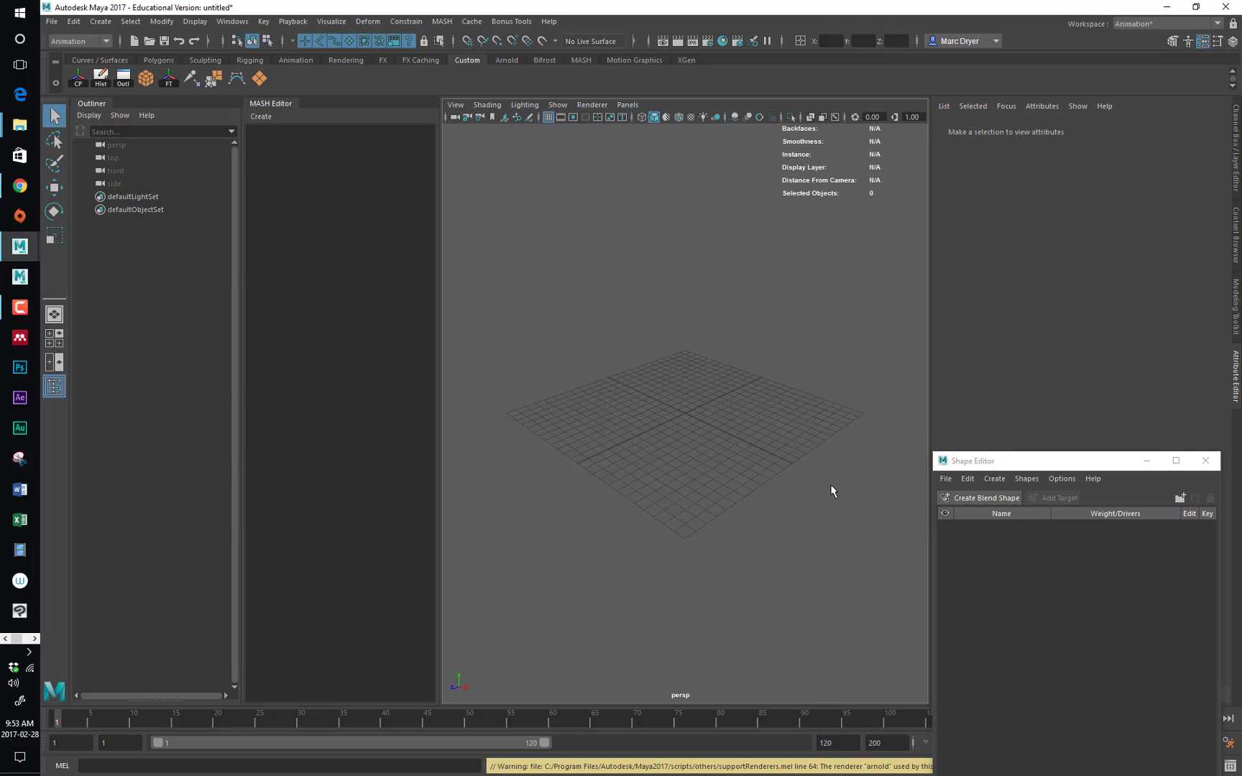
Find the imported mandible in the perspective view, select it and examine its shape from several angles.
alt+middle_drag(654, 497, 754, 212)
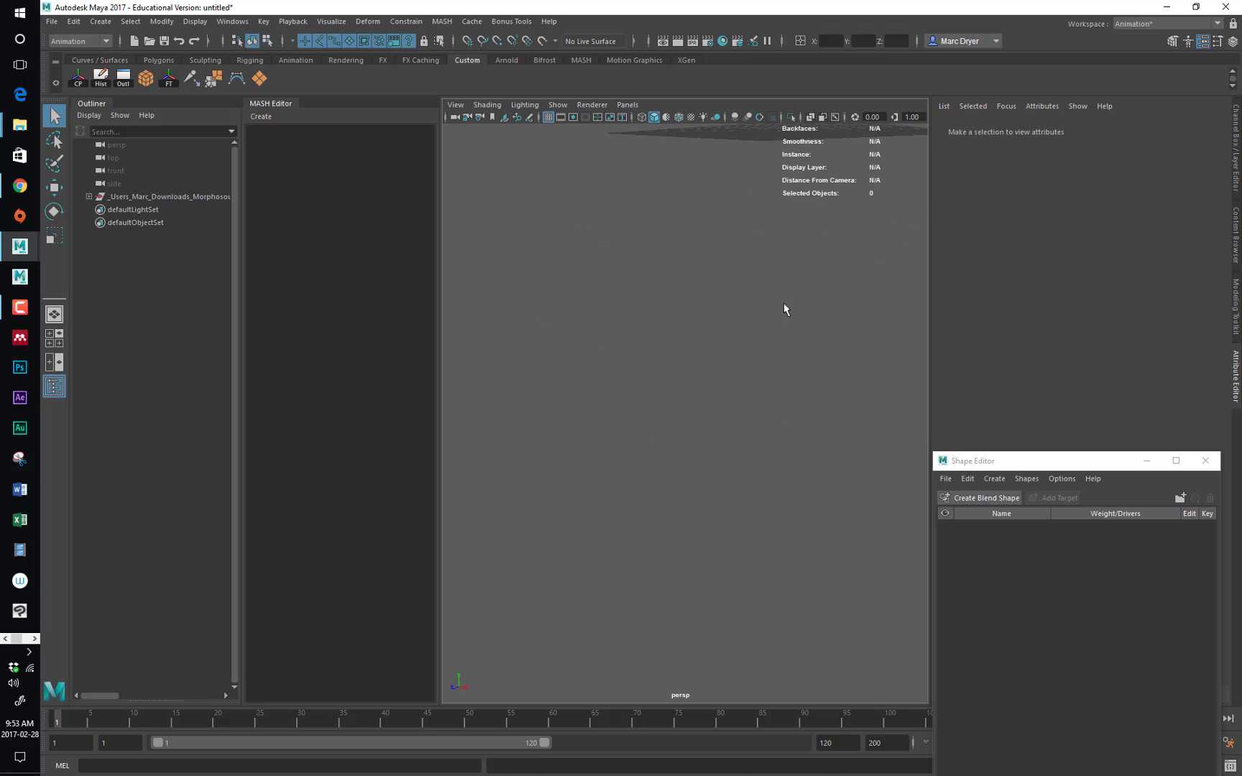
alt+right_drag(785, 308, 698, 381)
alt+drag(748, 460, 754, 391)
alt+middle_drag(748, 361, 724, 37)
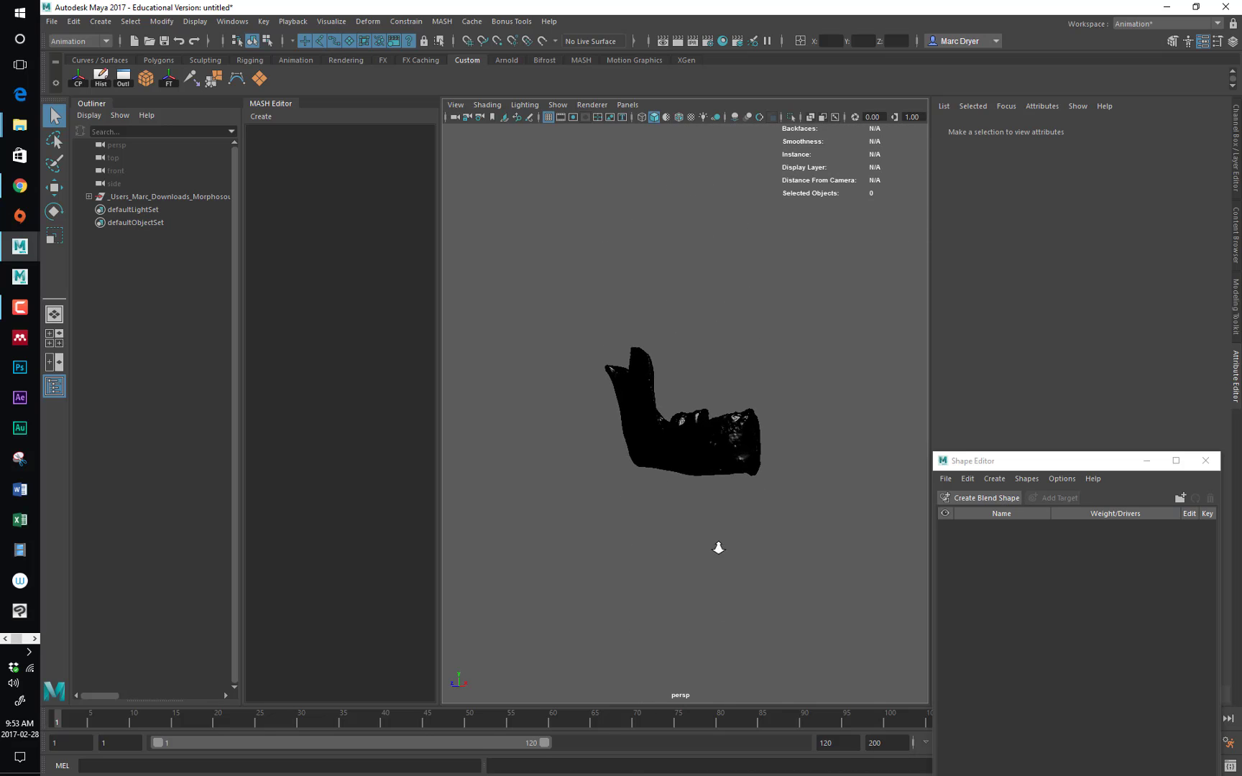
alt+right_drag(718, 549, 778, 559)
alt+drag(758, 559, 791, 575)
click(760, 498)
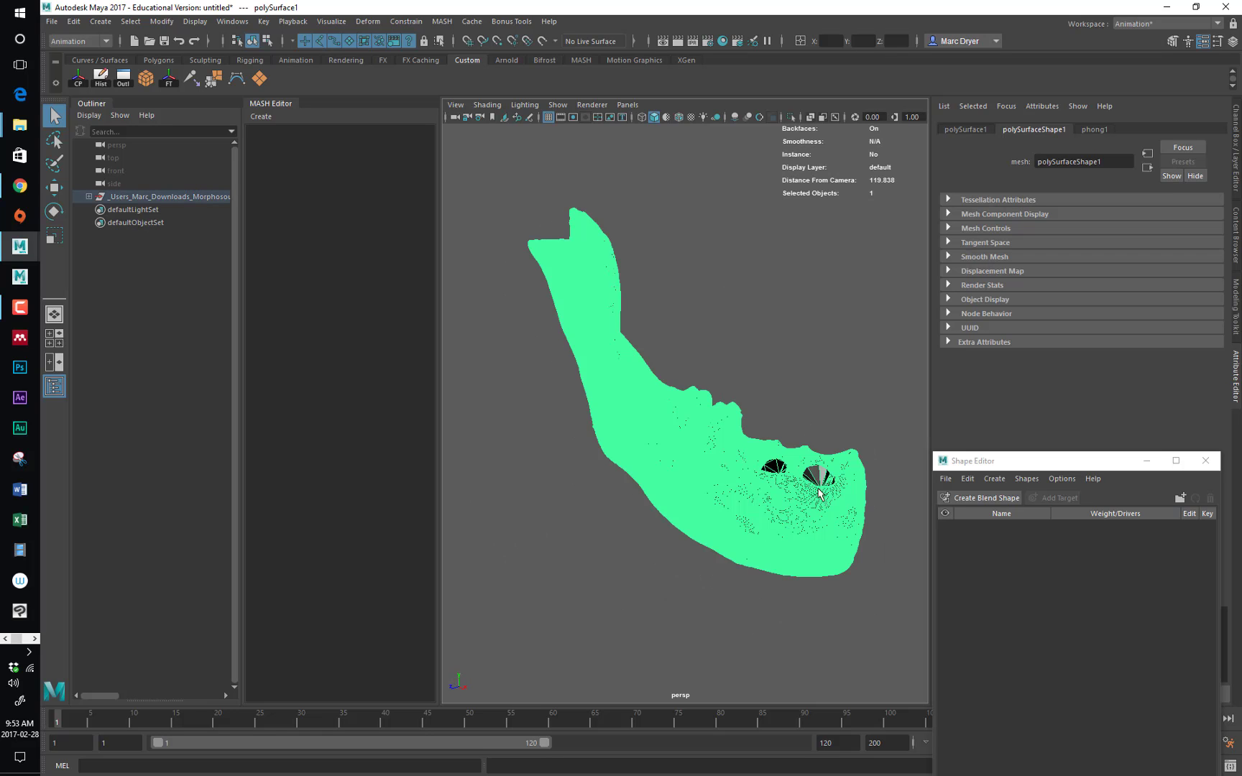
mouse_move(822, 495)
alt+mouse_down()
mouse_move(689, 513)
mouse_move(719, 467)
mouse_move(834, 439)
mouse_move(744, 464)
mouse_move(812, 477)
alt+mouse_up()
alt+right_drag(812, 477, 709, 460)
alt+drag(708, 460, 742, 405)
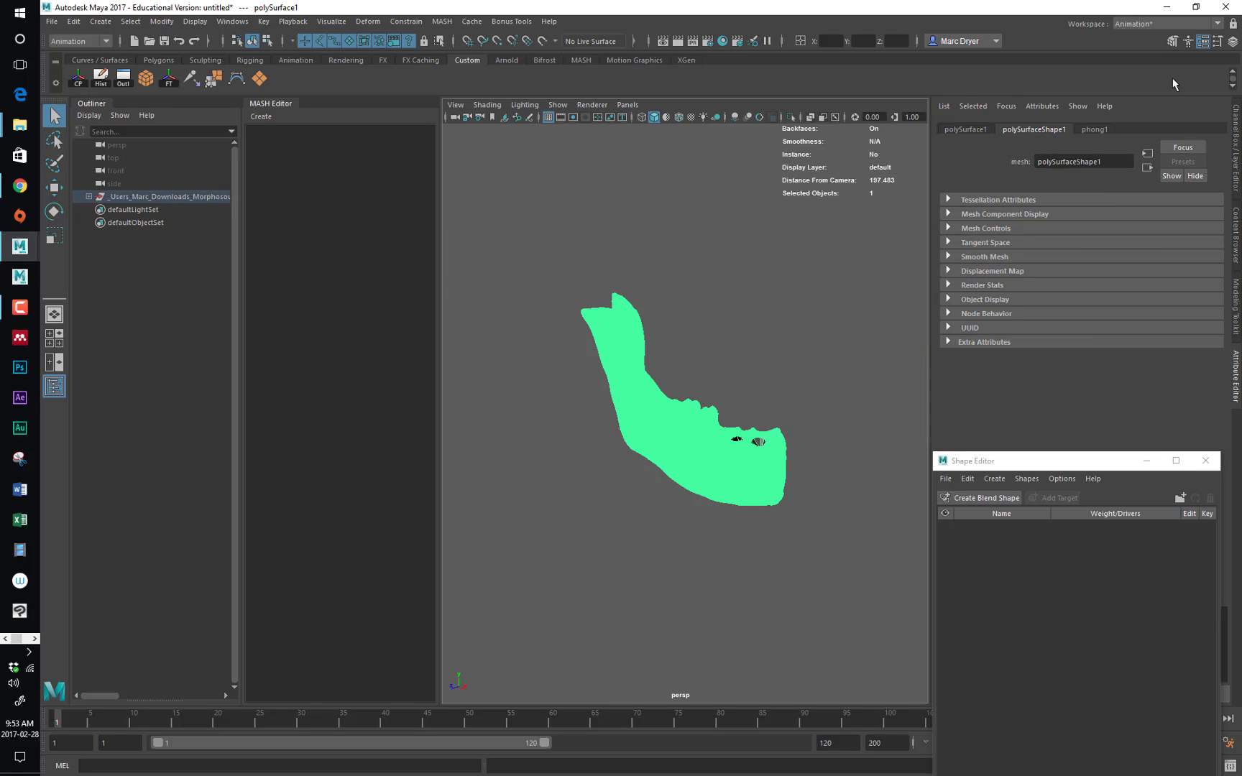
Close the Shape Editor and lighten the mandible's phong1 material color to near white.
click(1206, 461)
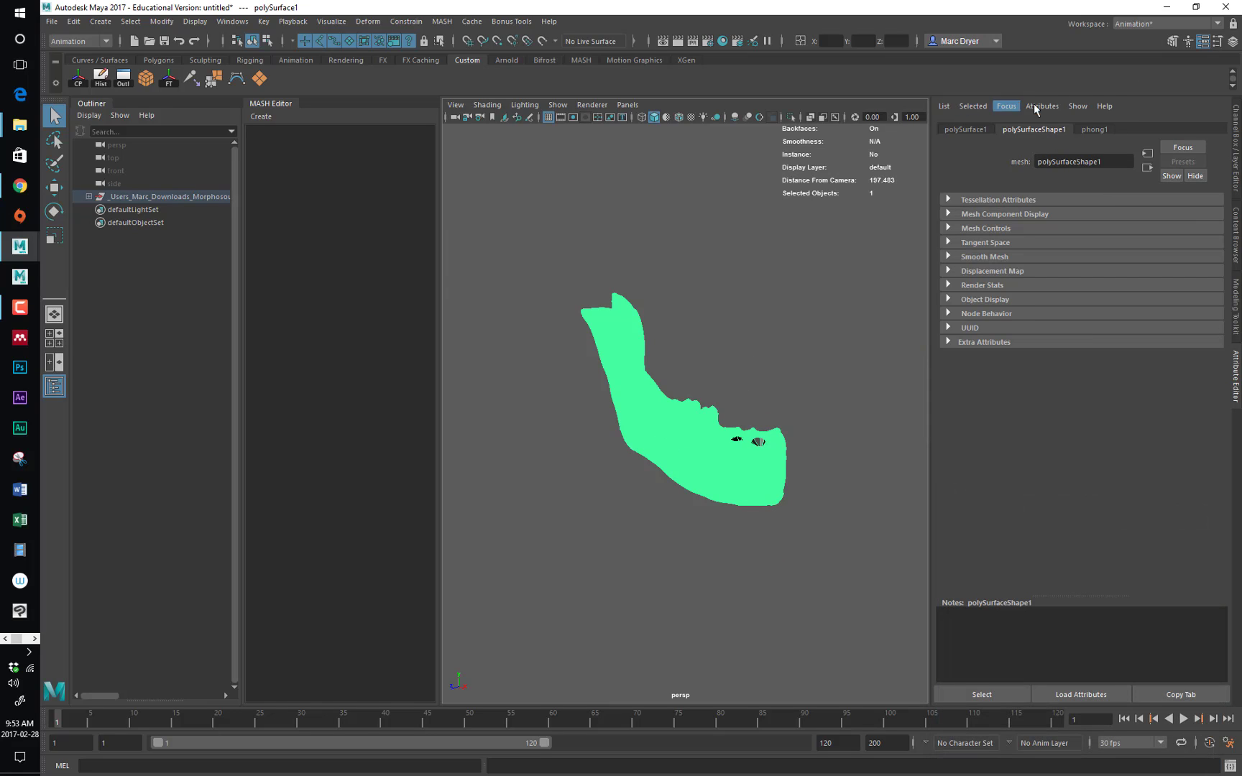
click(966, 130)
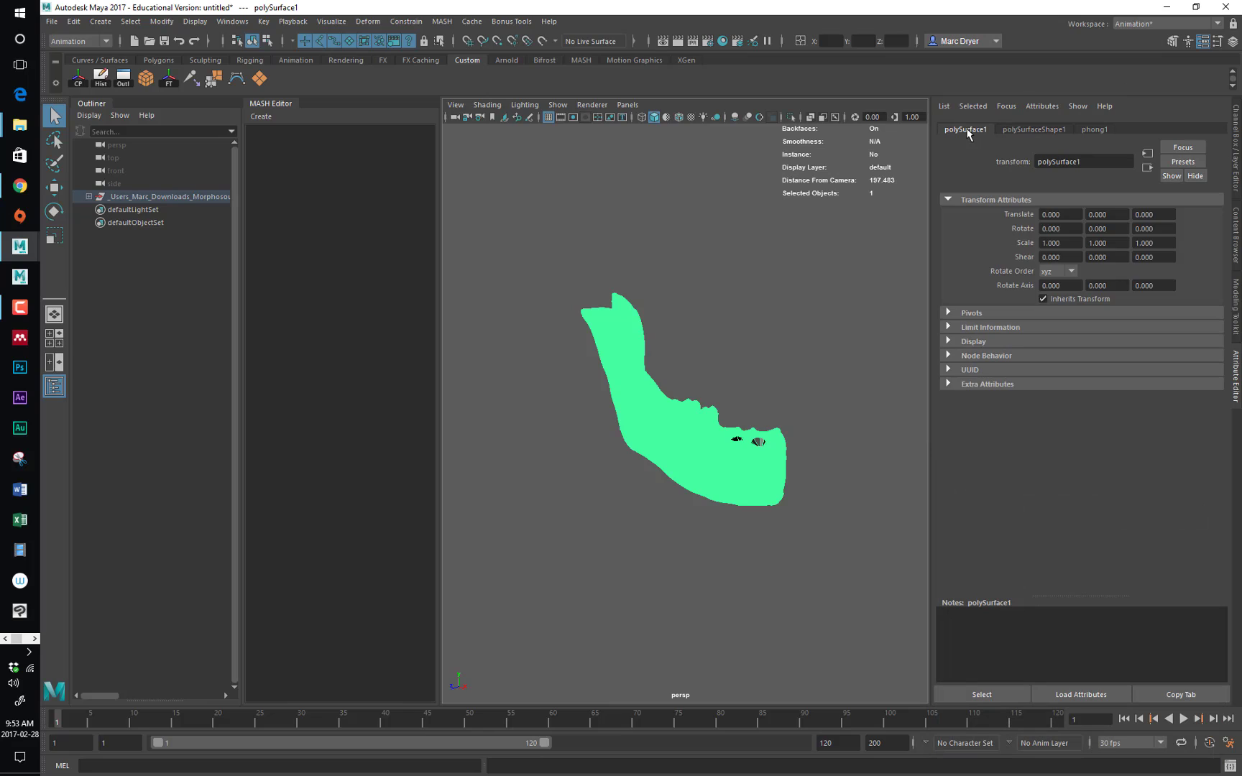
click(1021, 130)
click(1096, 130)
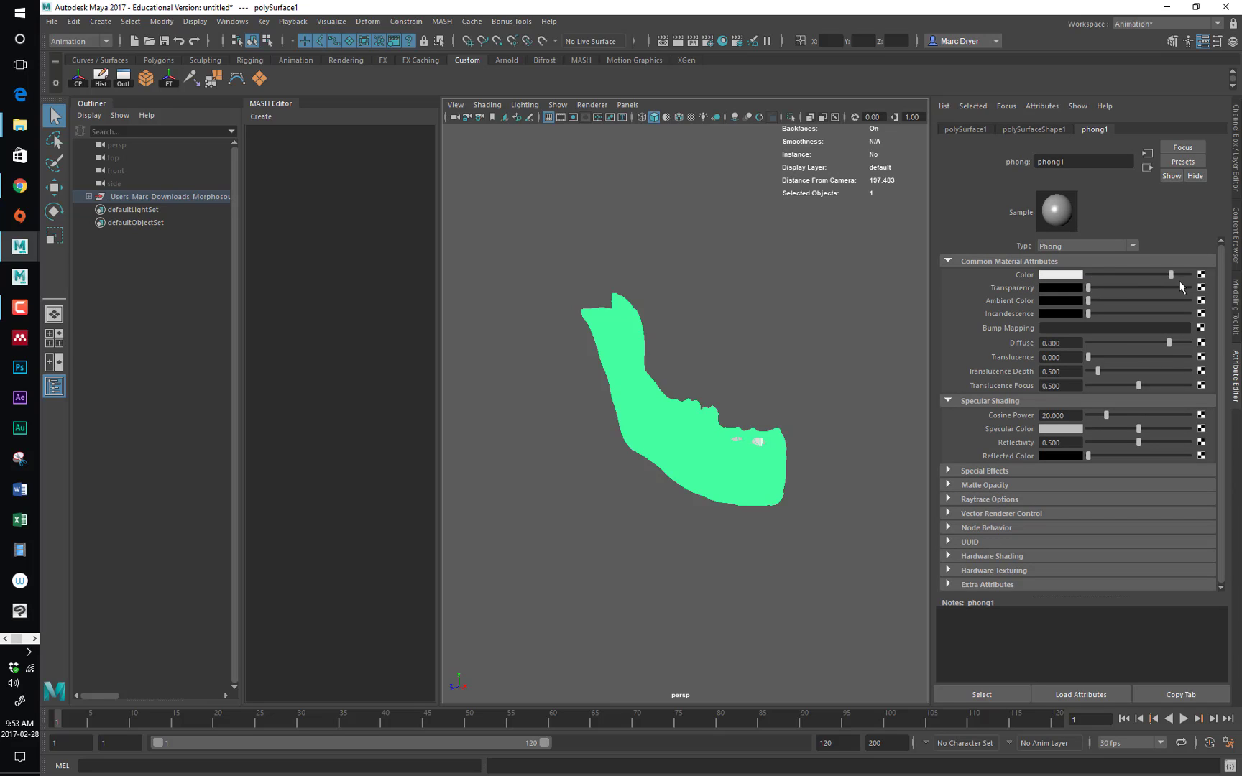
Deselect the mandible and examine its shaded surface and teeth from different sides and distances.
click(826, 360)
alt+drag(826, 359, 472, 361)
alt+right_drag(471, 361, 649, 352)
alt+drag(650, 352, 763, 345)
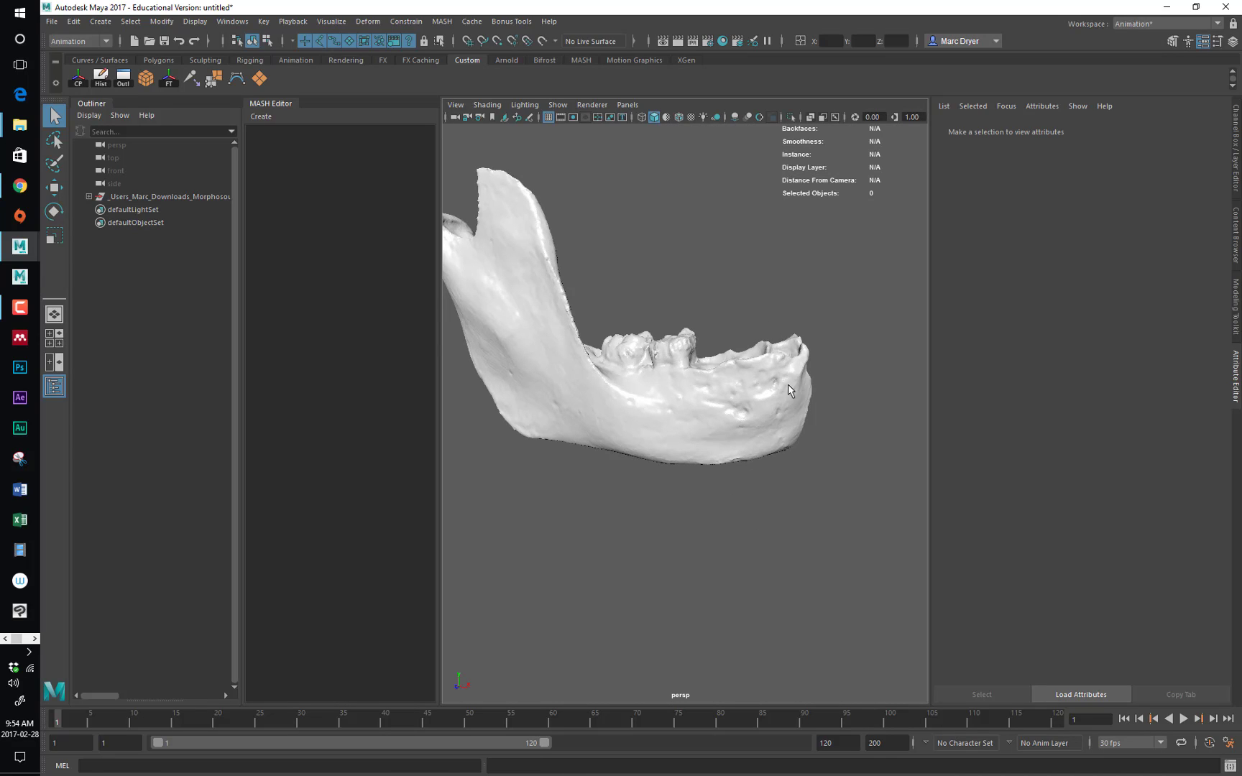
alt+drag(789, 390, 731, 406)
alt+drag(681, 461, 616, 409)
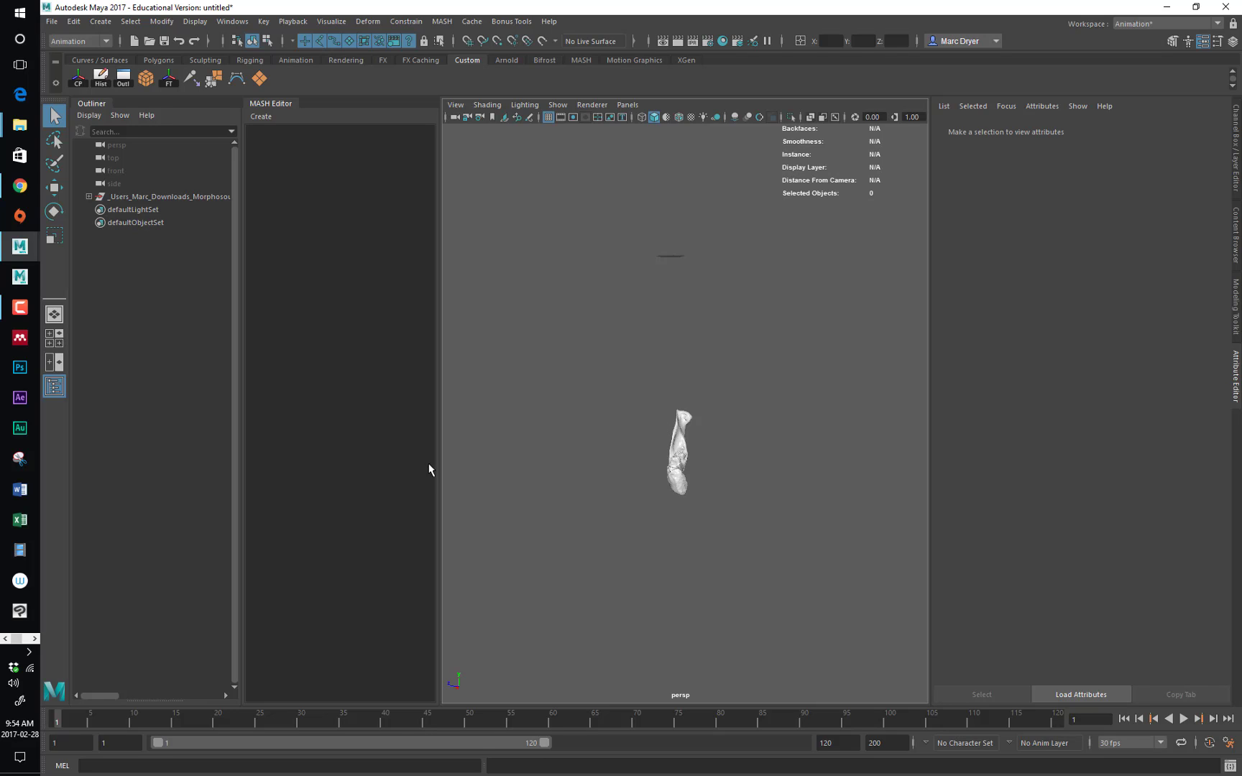
Switch to MeshLab and start a mesh import from the Downloads folder.
key(alt+Tab)
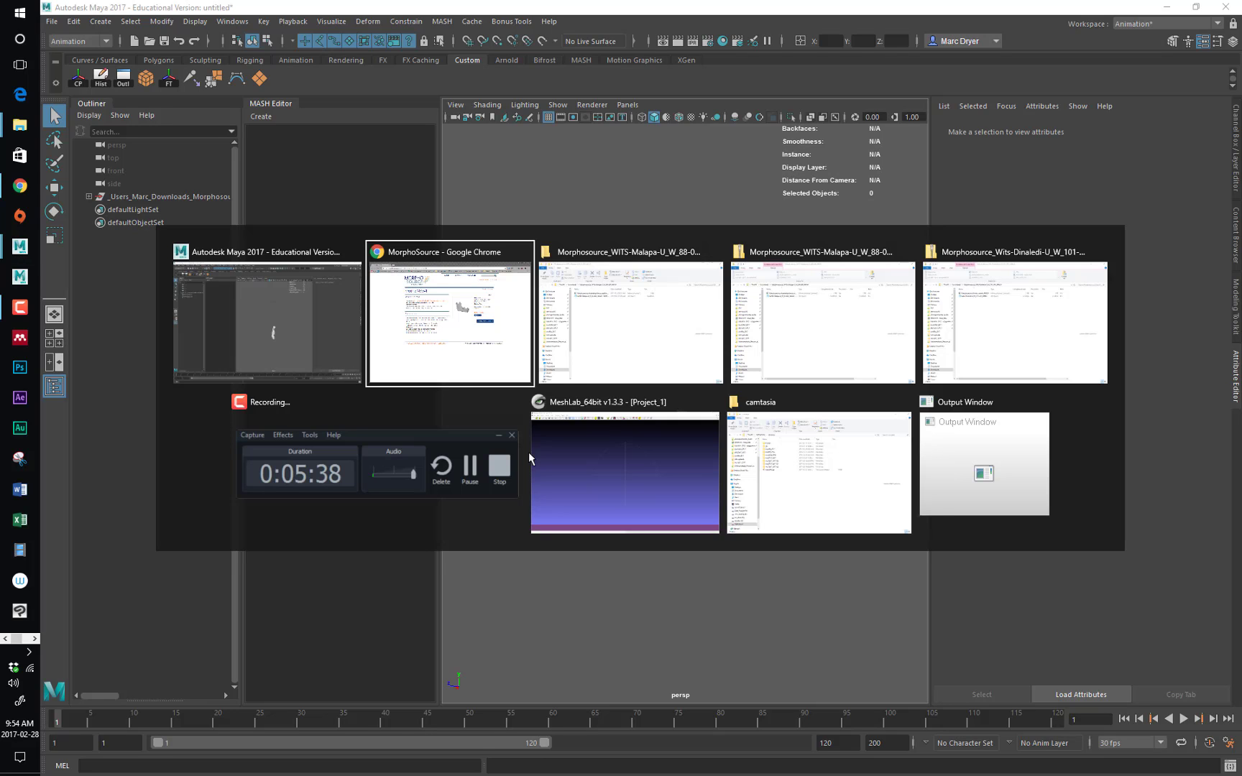
click(595, 473)
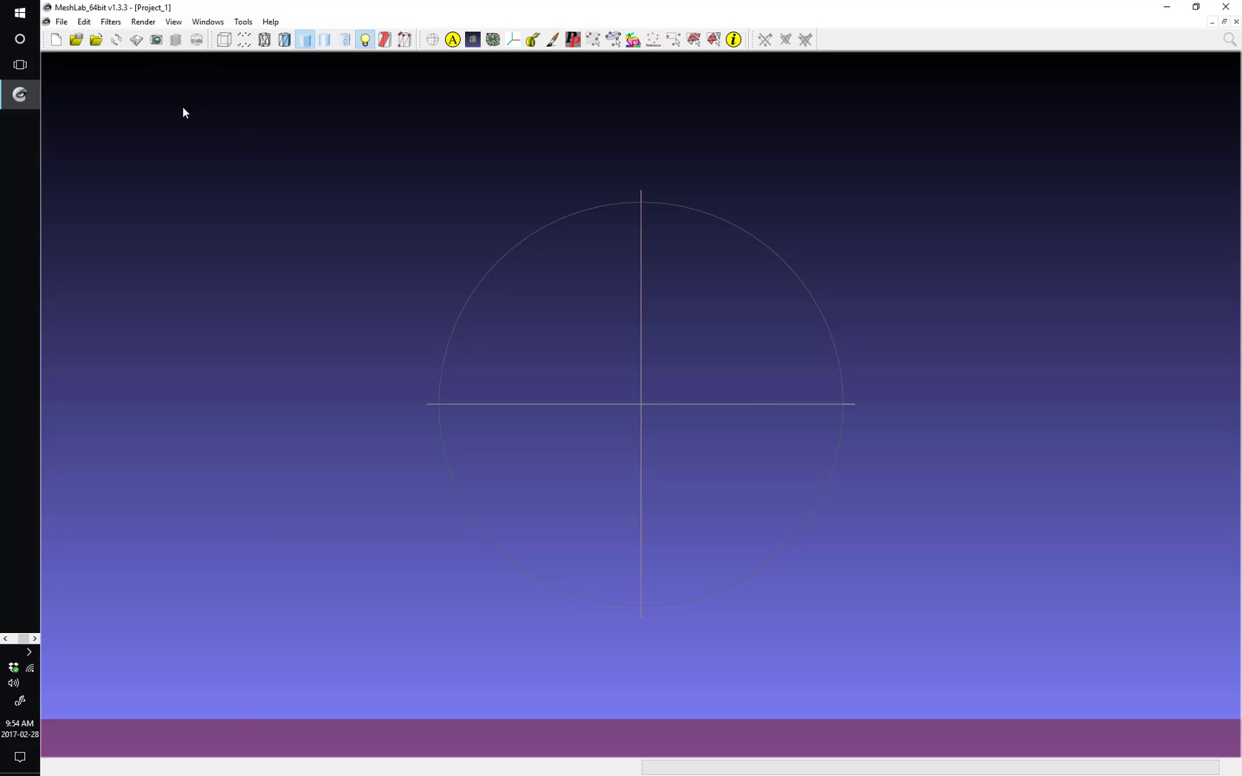
click(60, 23)
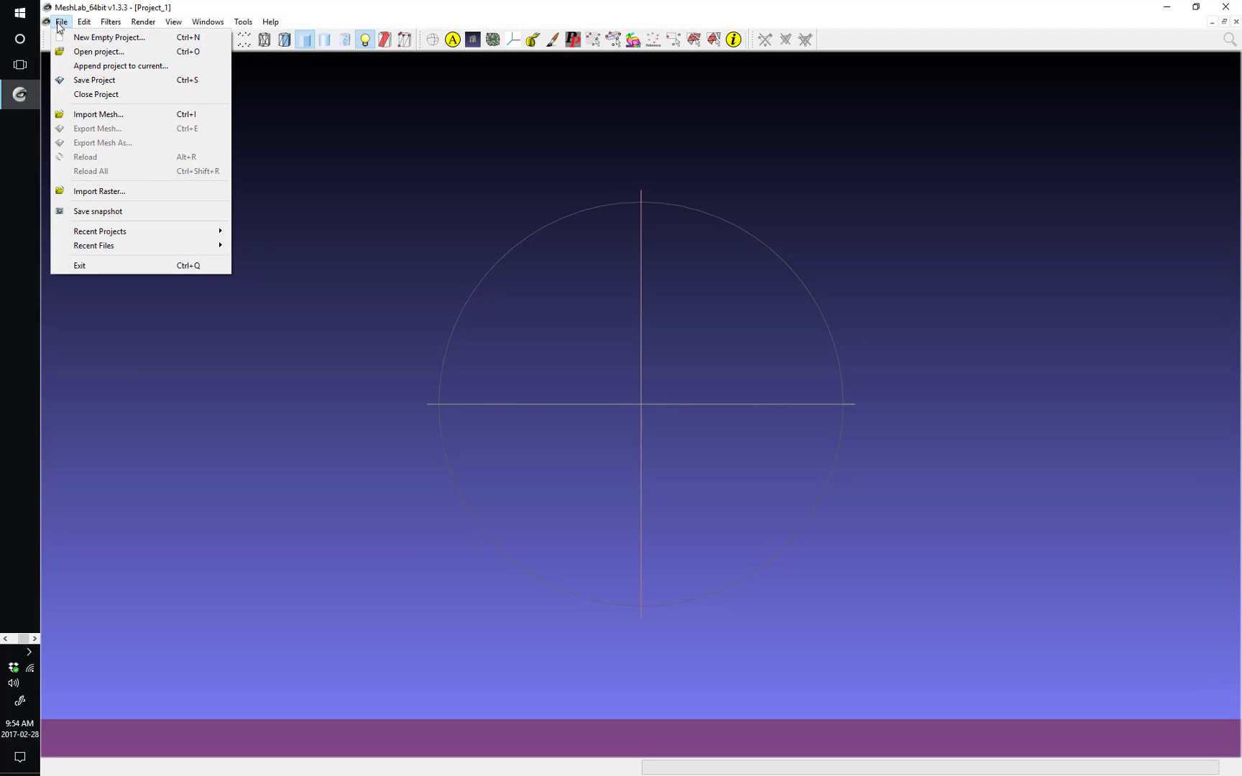
click(112, 114)
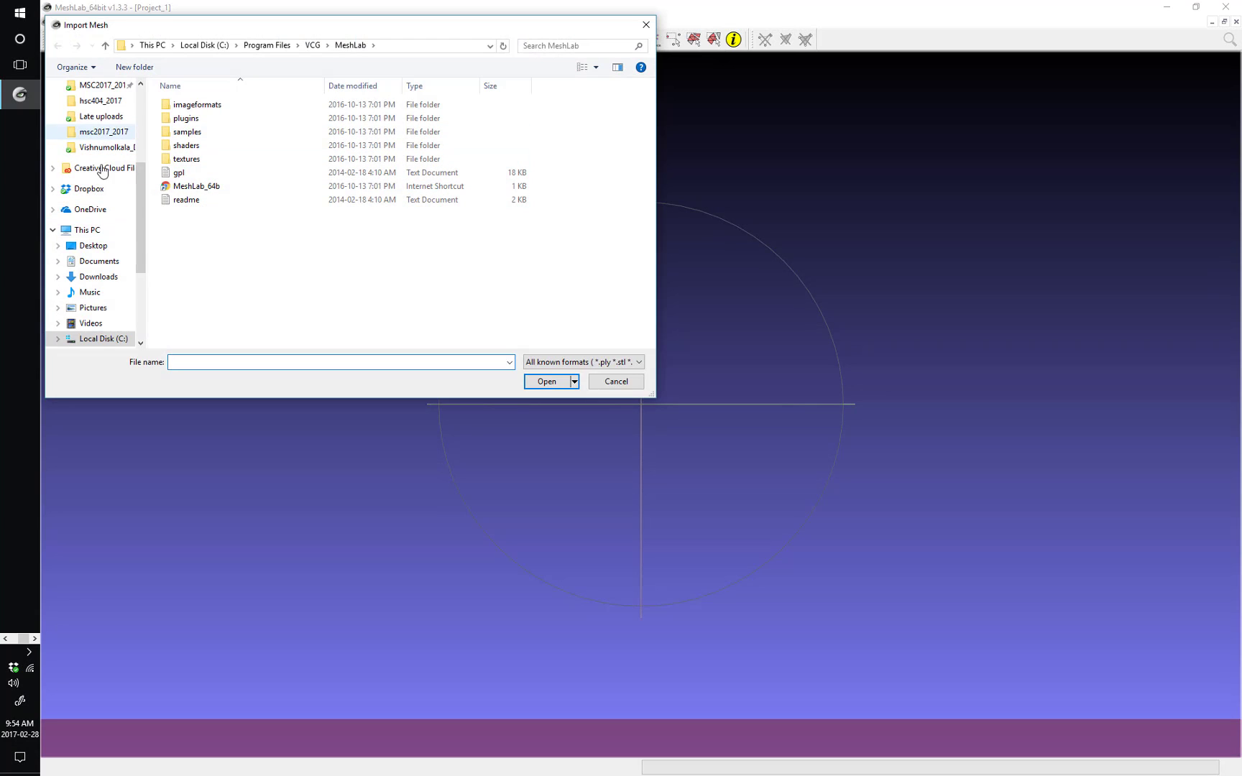
click(104, 277)
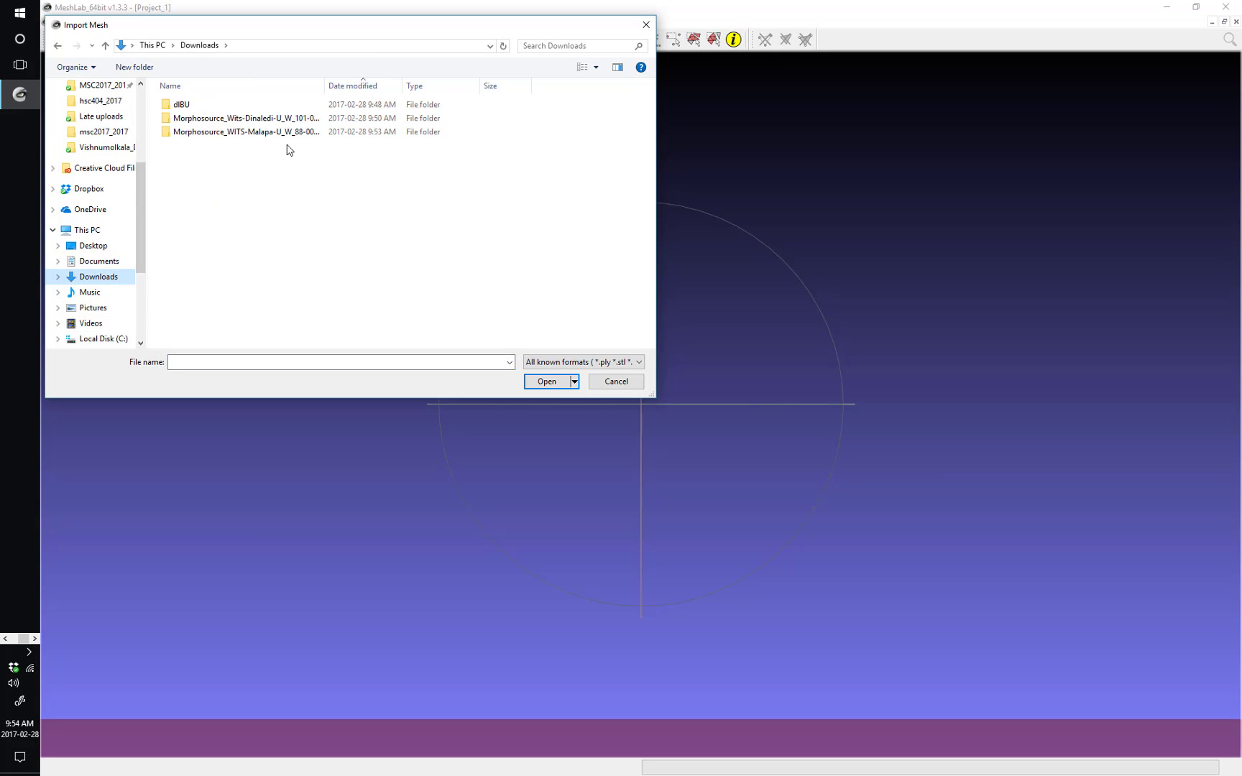
Import Wits-Dinaledi-U_W_101-001_M6624-6526_Homo_naledi_mandible.ply from its Morphosource_Wits-Dinaledi-U_W_101-001_M6624 folder and turn the mandible to a side view.
double_click(322, 132)
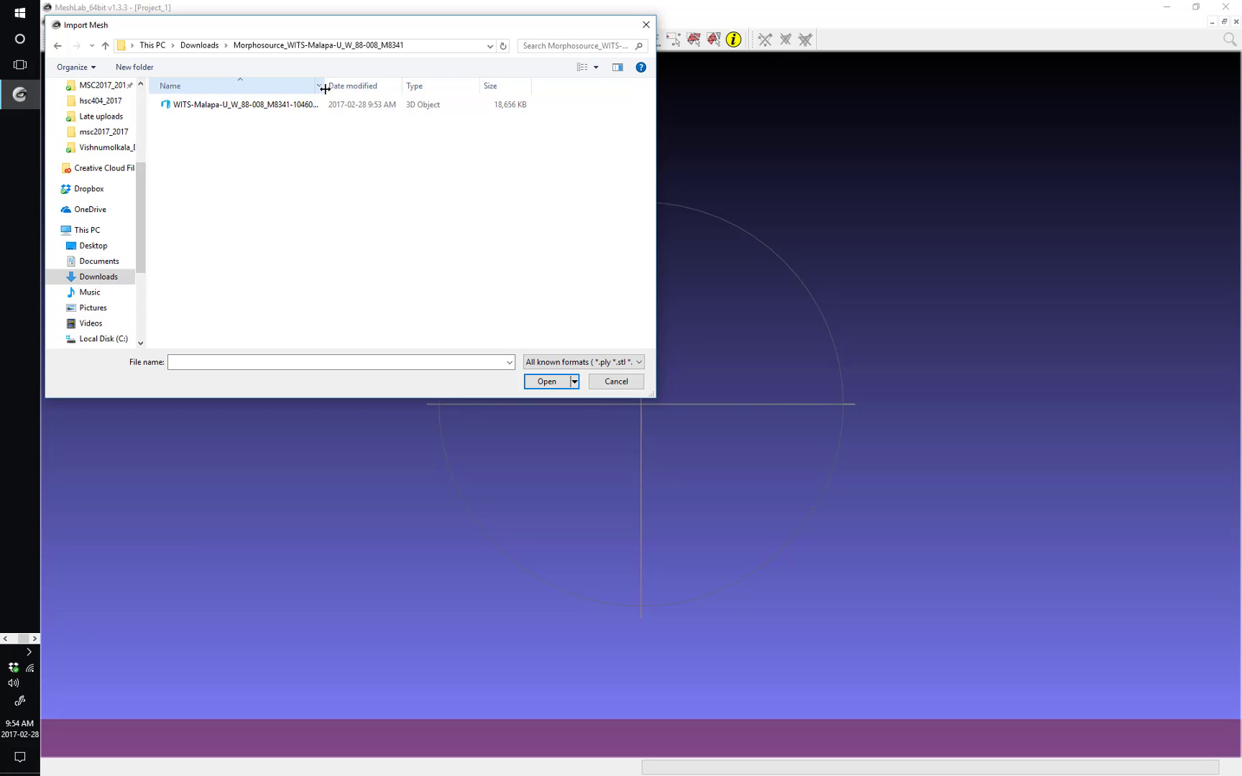
drag(325, 89, 477, 100)
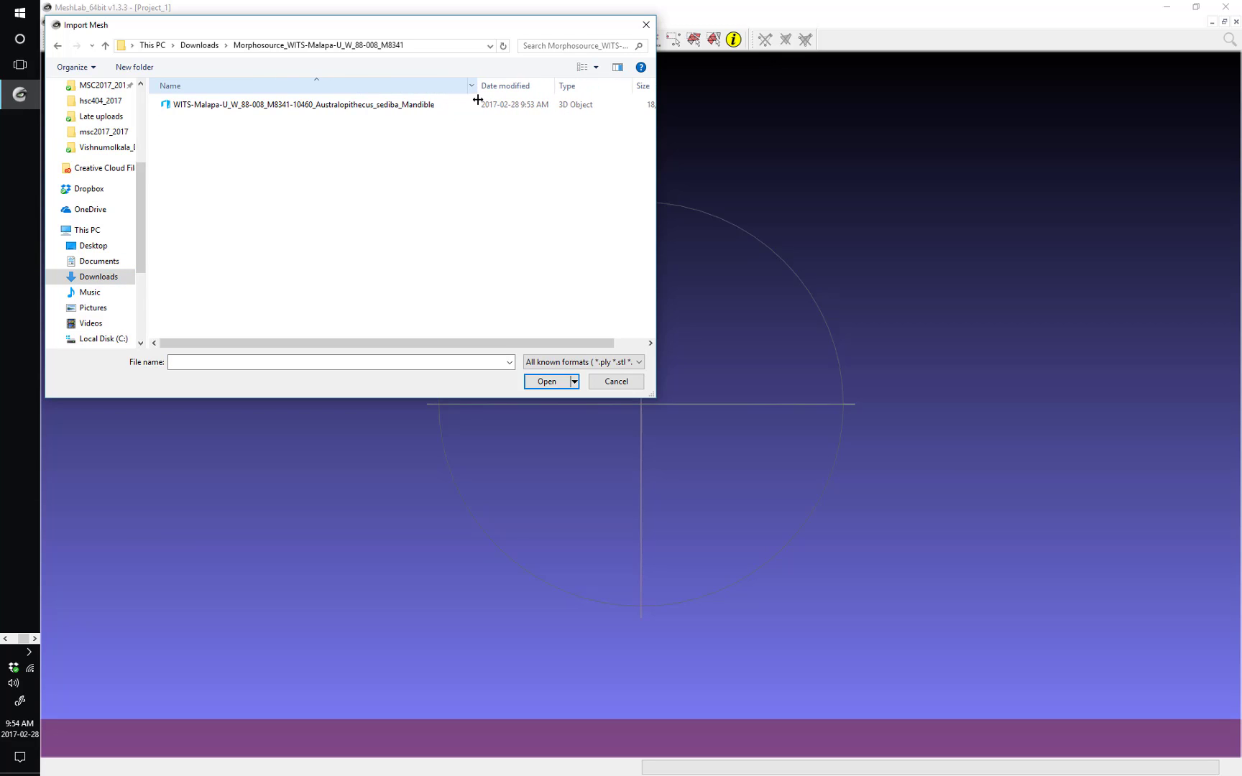
click(201, 46)
double_click(300, 120)
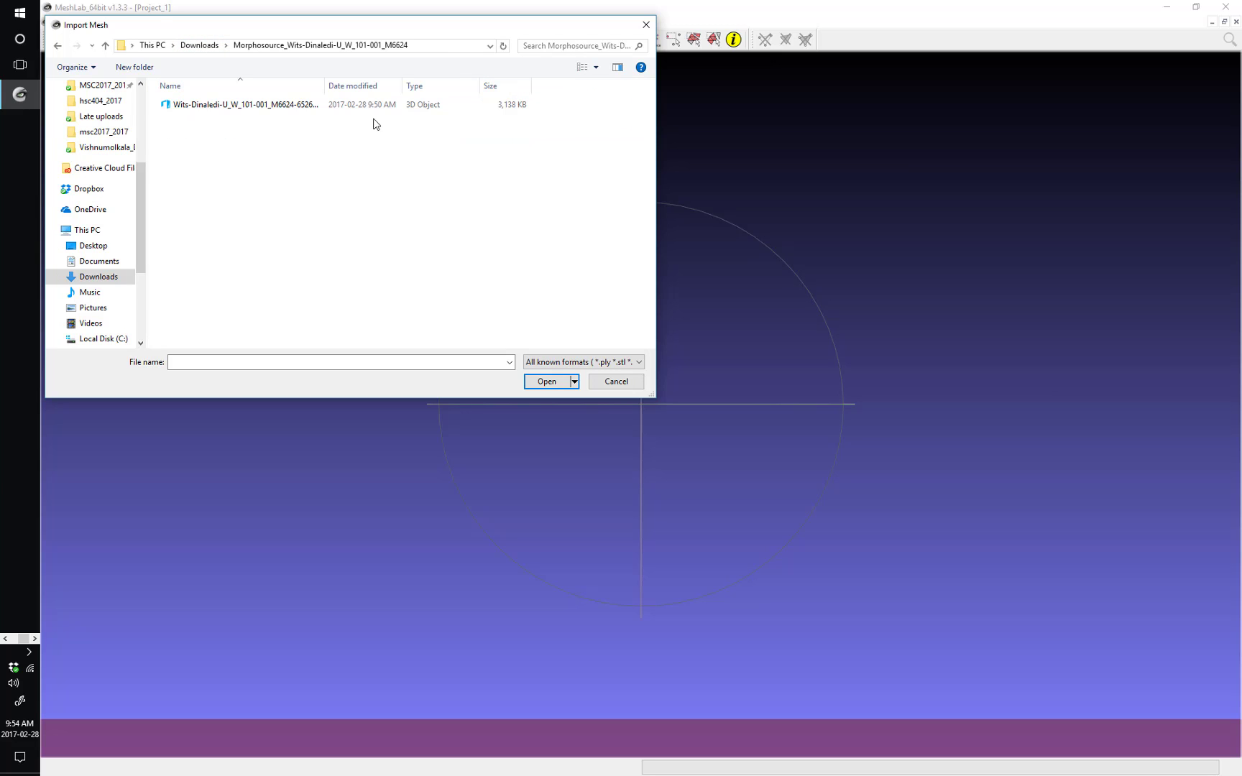
click(270, 105)
click(546, 377)
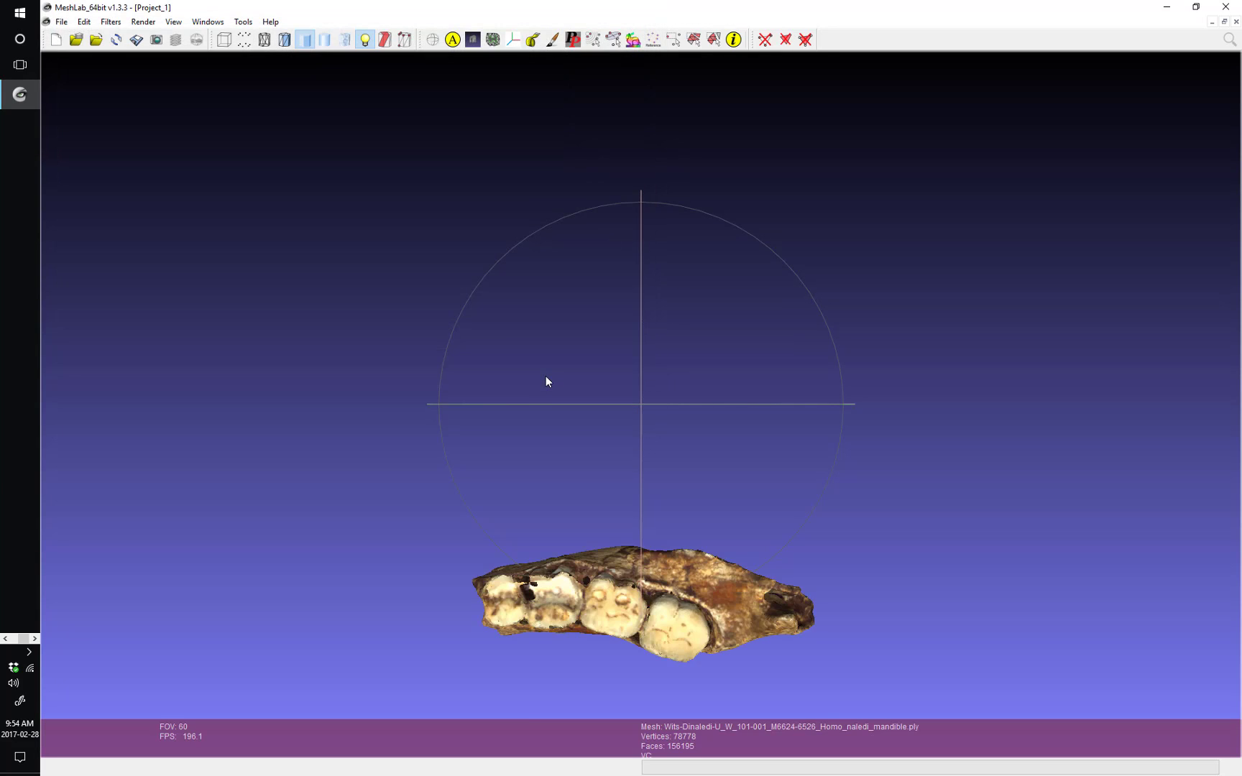
drag(587, 533, 646, 473)
drag(709, 557, 653, 466)
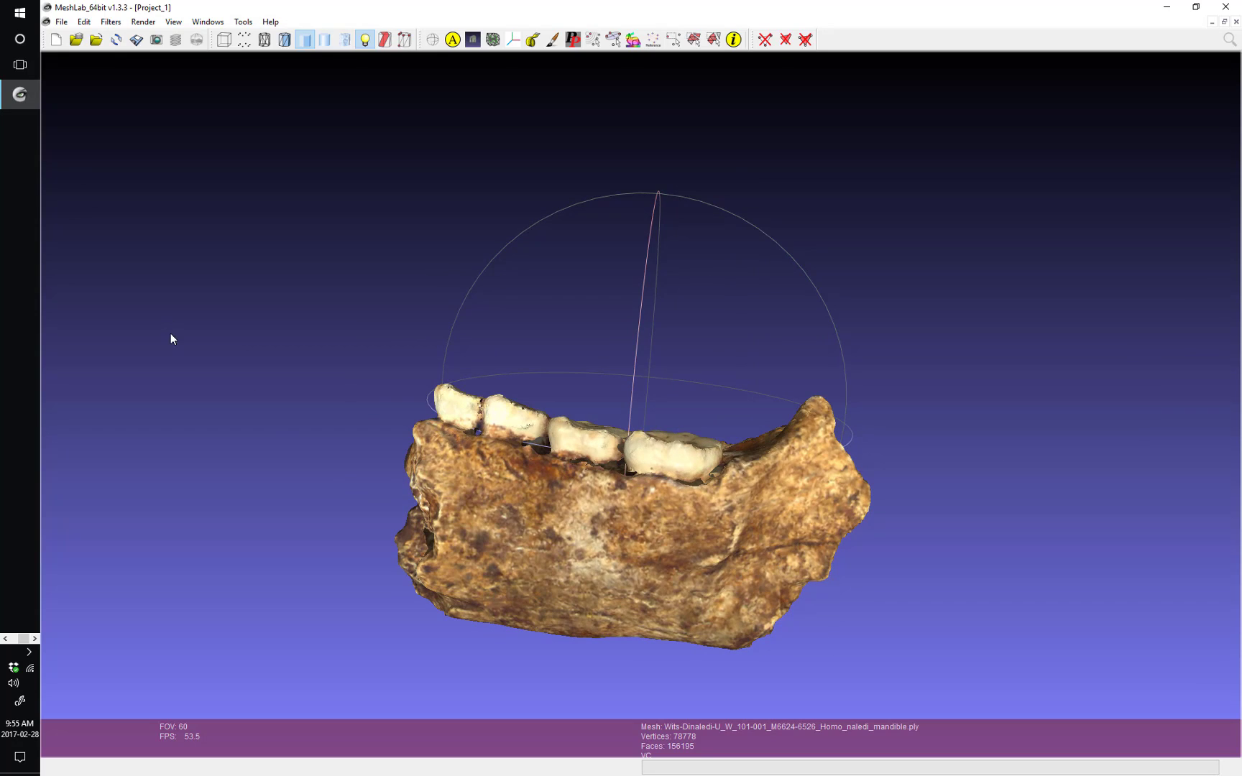
click(62, 23)
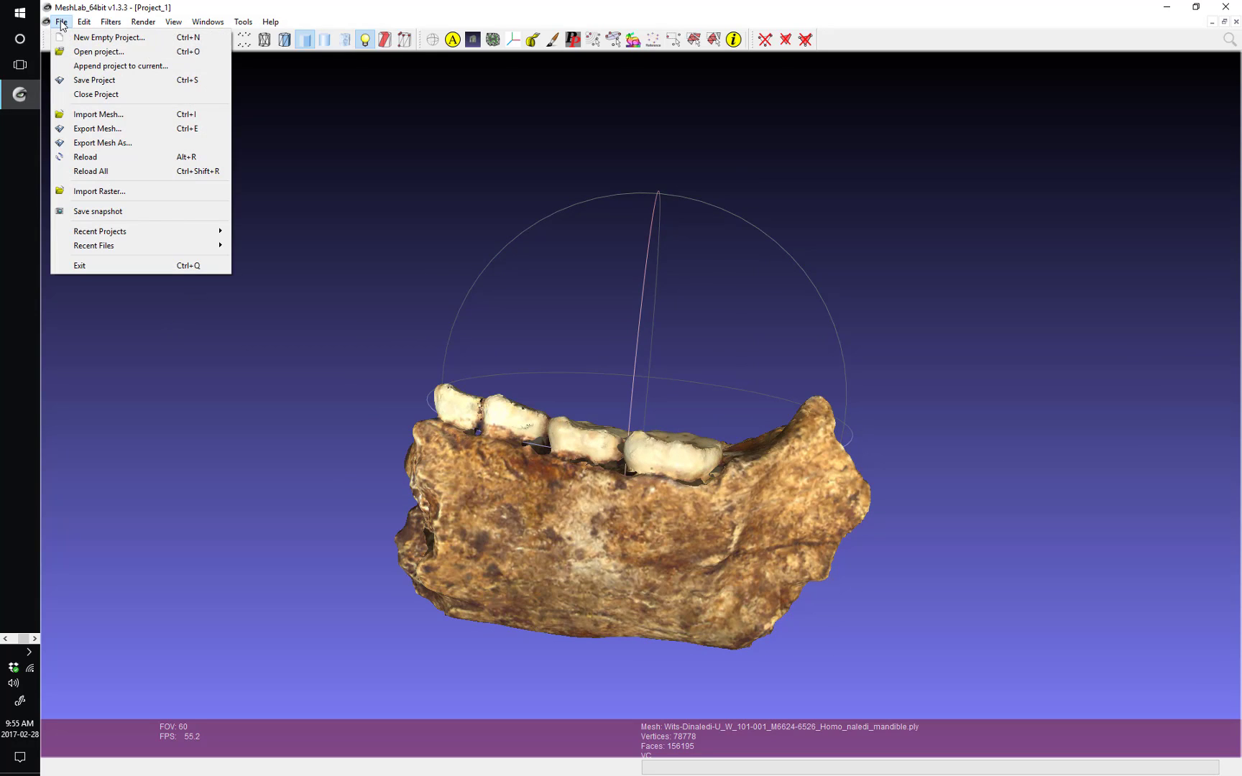
click(112, 126)
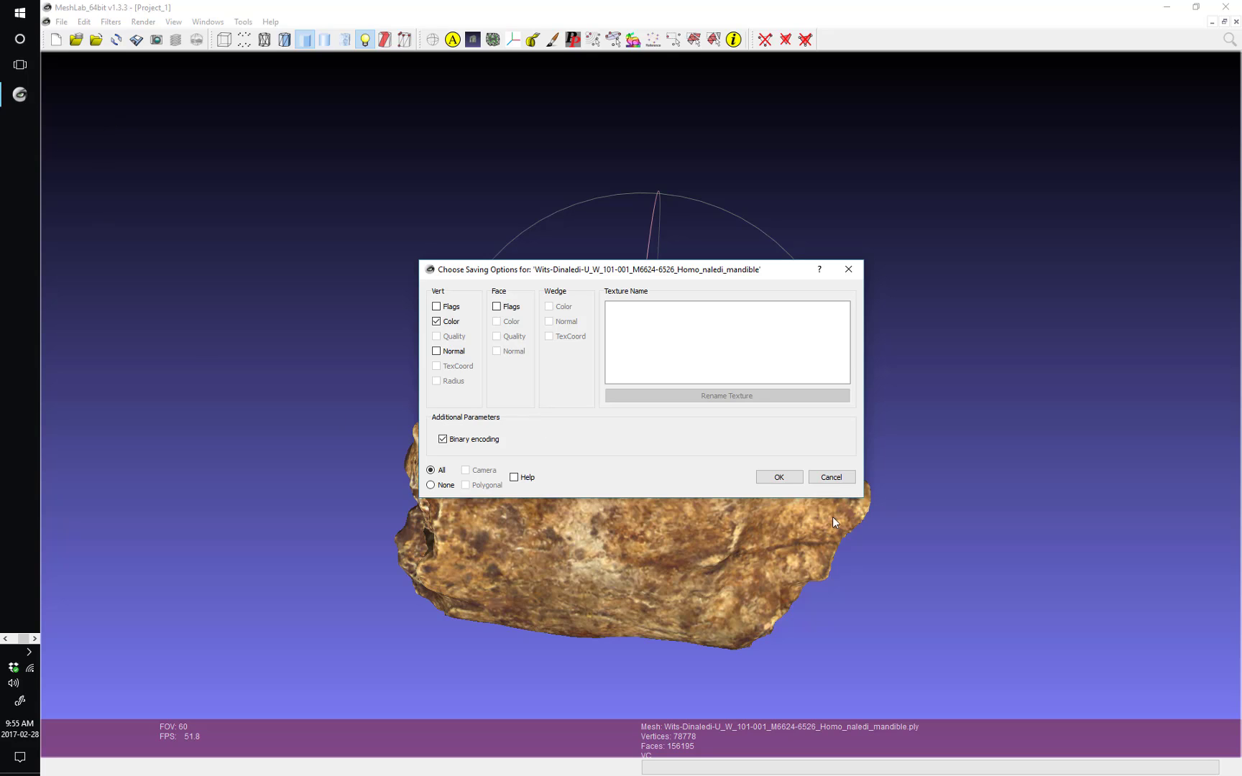
click(831, 478)
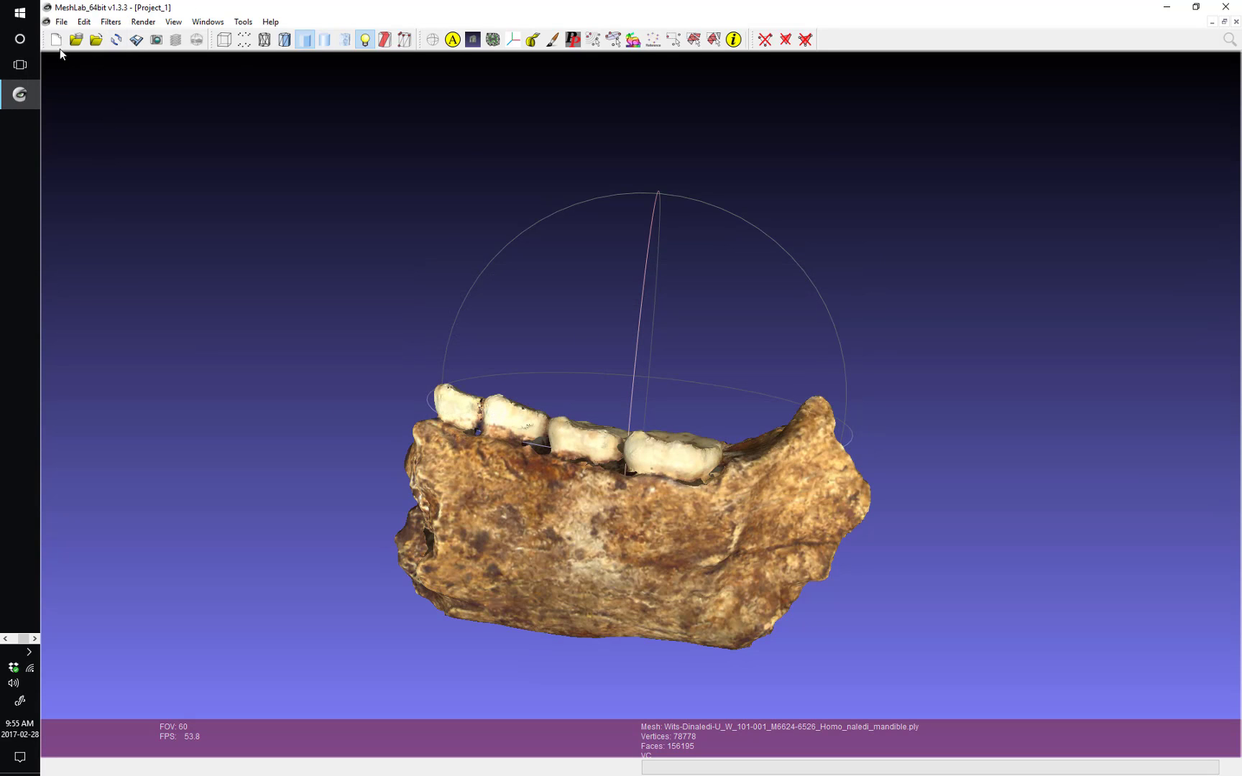
Export the Homo naledi mandible mesh in STL format as Wits-Dinaledi-U_W_101-001_M6624-6526_Homo_naledi_mandible.stl in the same folder, keeping the default saving options.
click(61, 22)
click(105, 147)
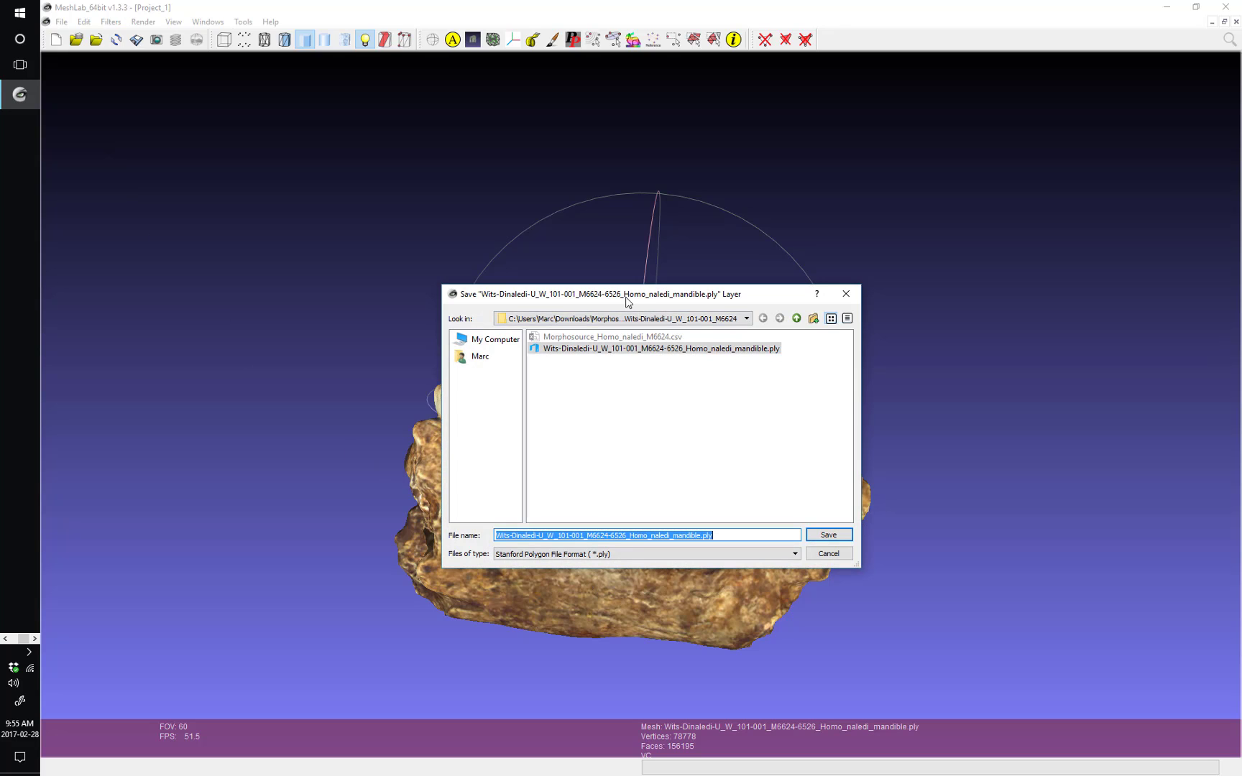
drag(627, 296, 575, 70)
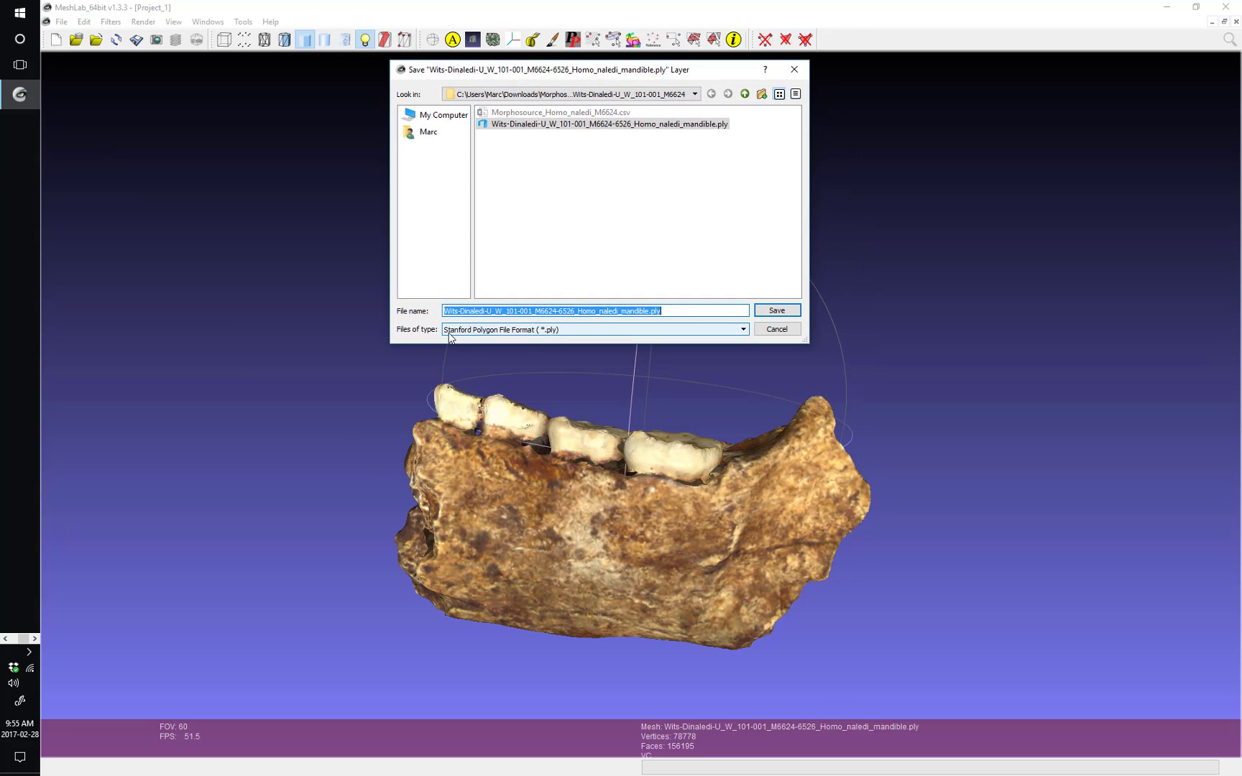
click(537, 330)
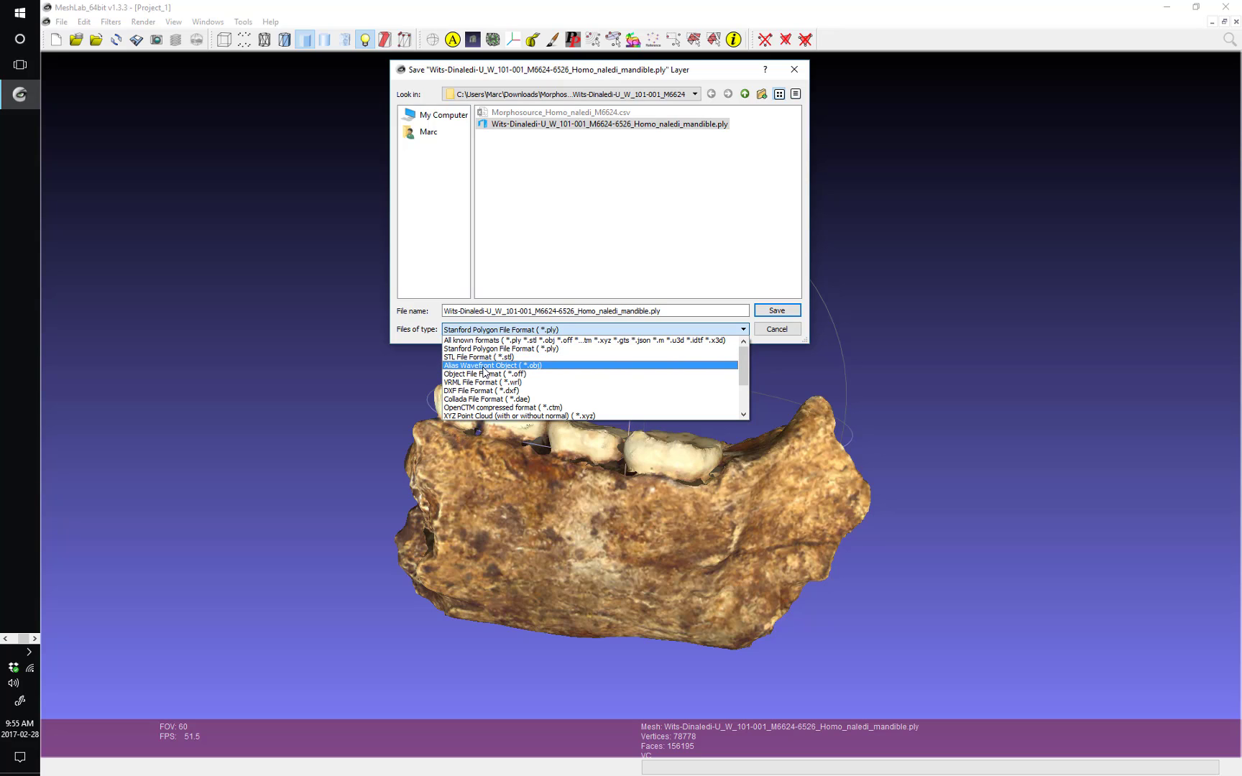
scroll(558, 388, down, 2)
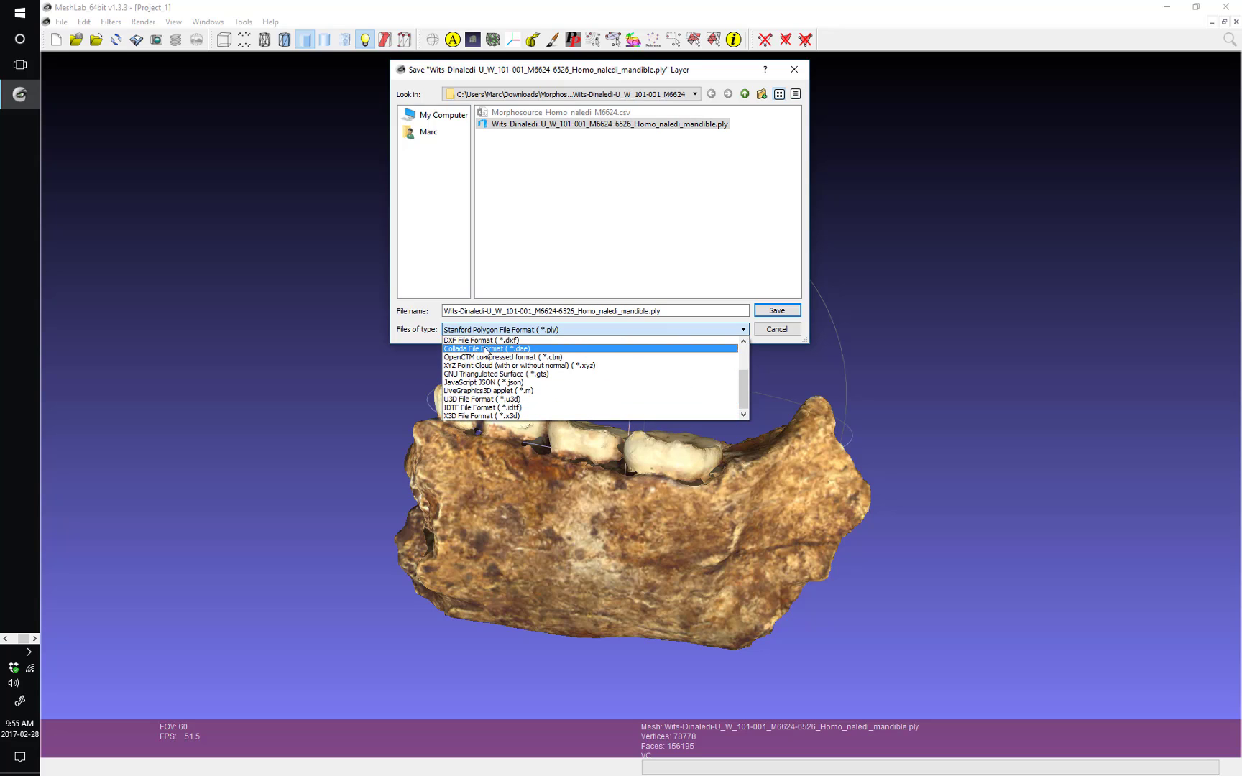
scroll(553, 392, up, 2)
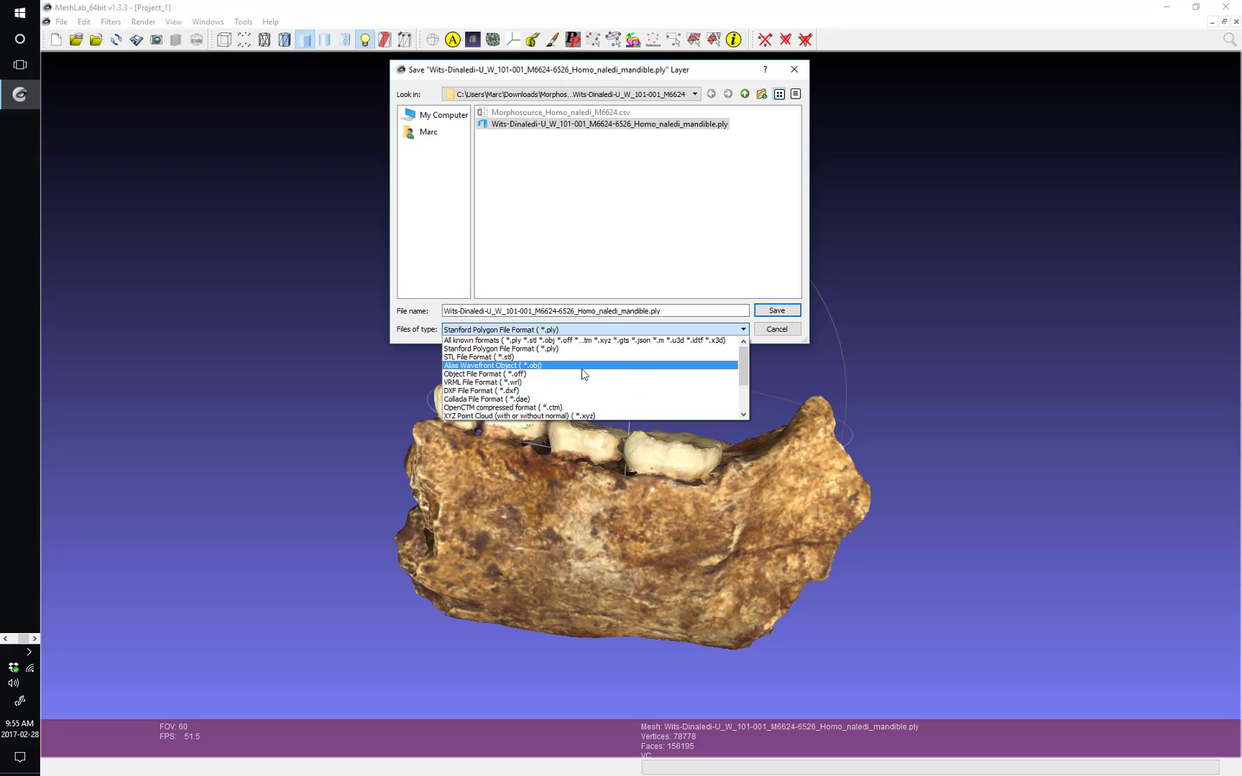
click(490, 357)
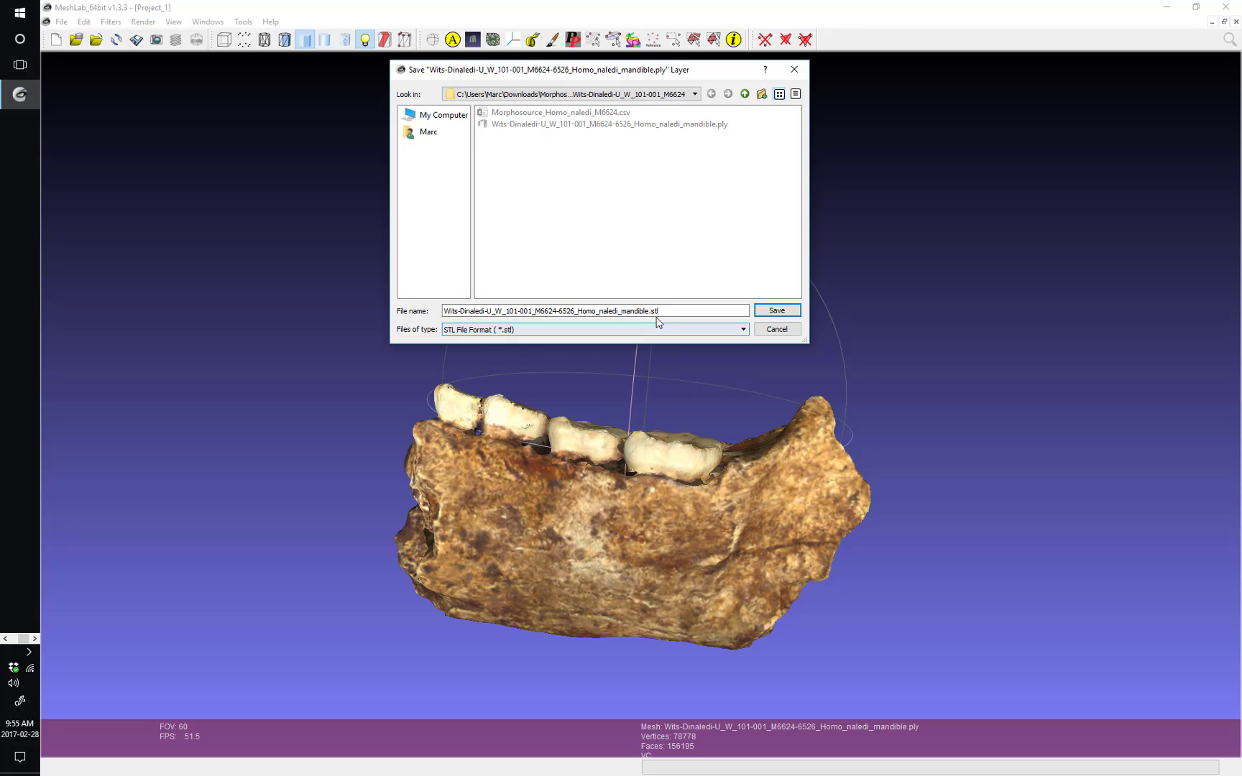
click(778, 311)
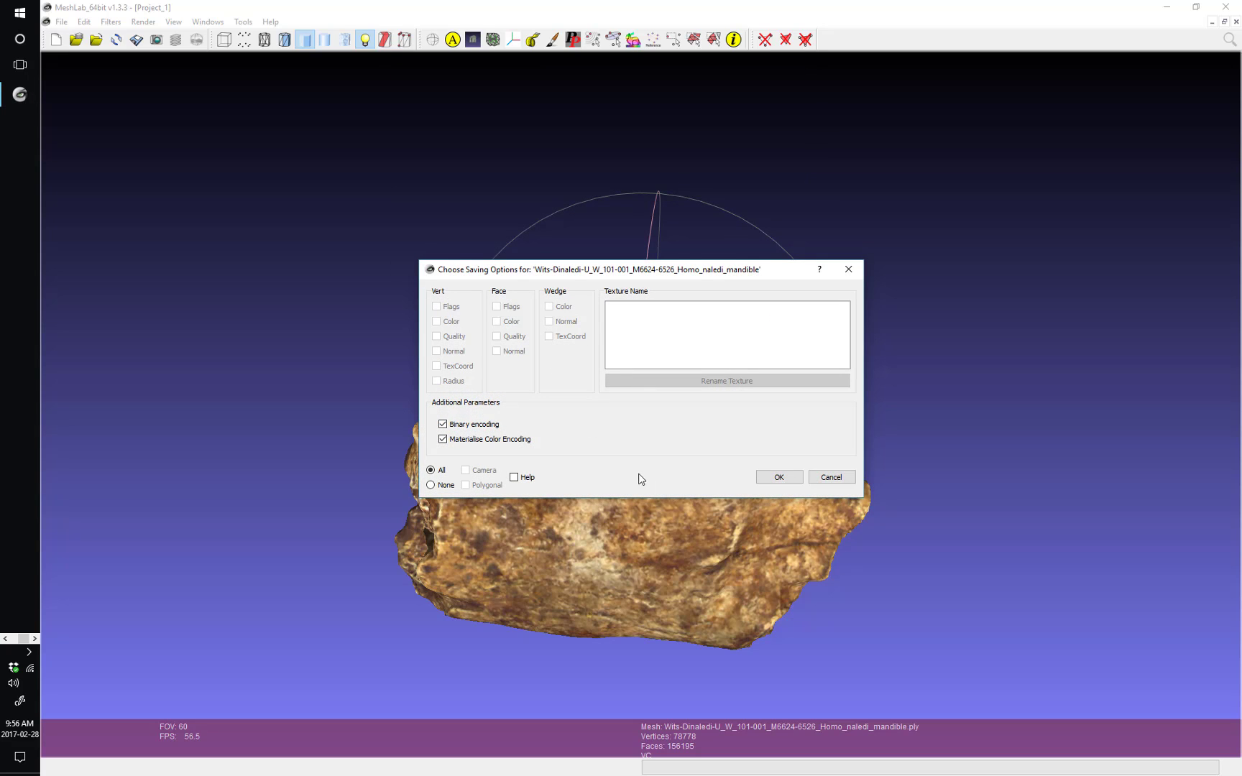
click(766, 477)
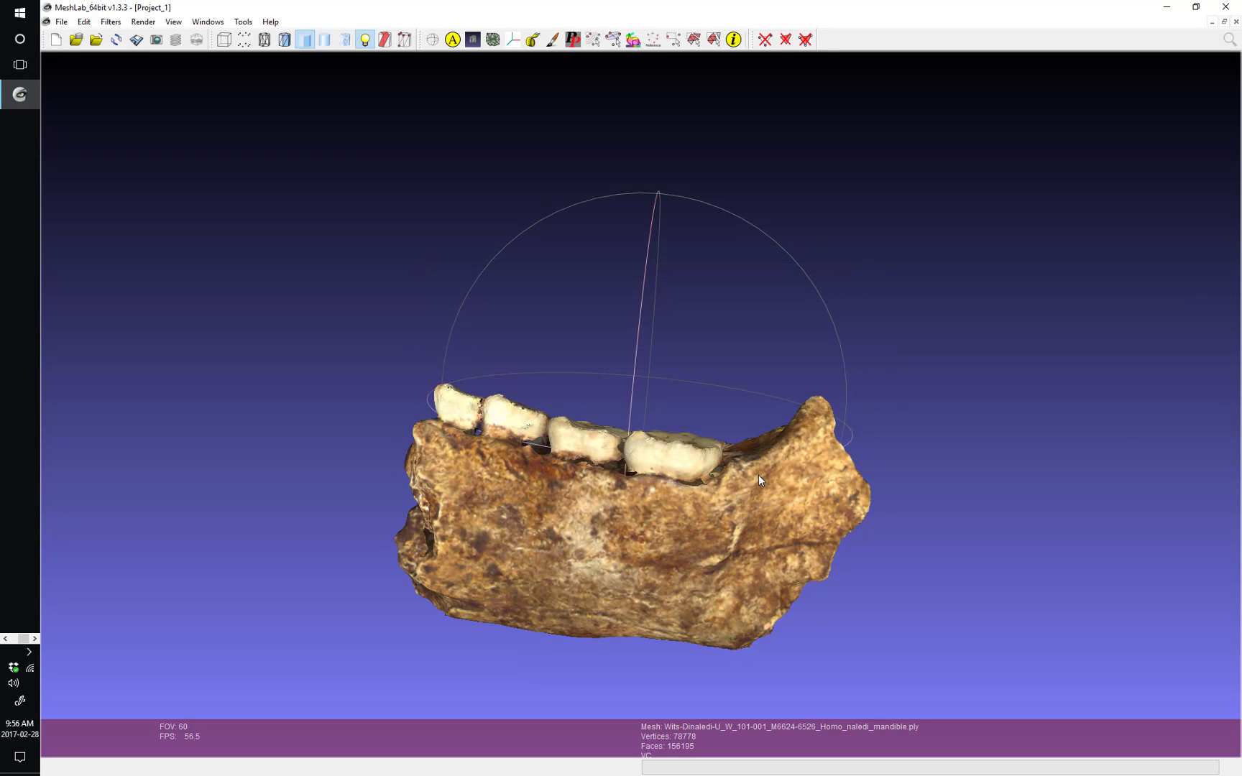
Switch to Maya and replace the current scene with a new empty one.
key(alt+Tab)
click(431, 343)
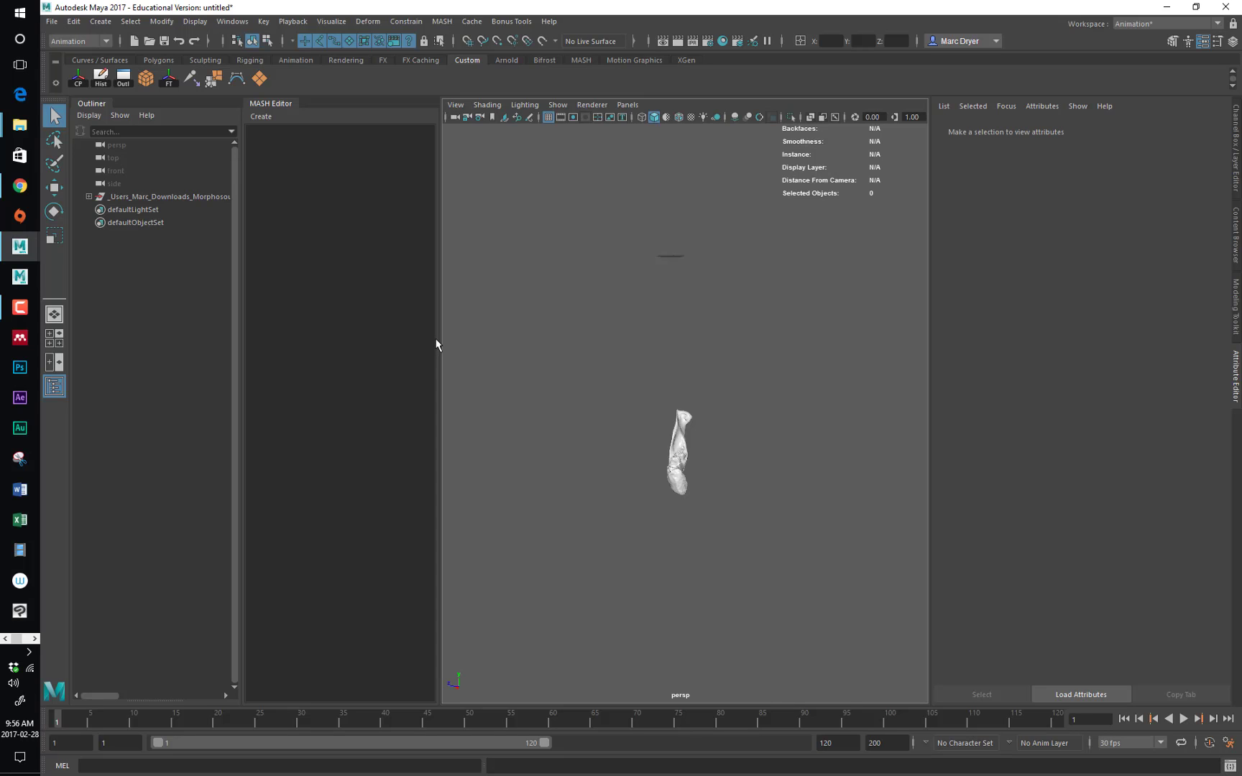
key(ctrl+n)
click(650, 397)
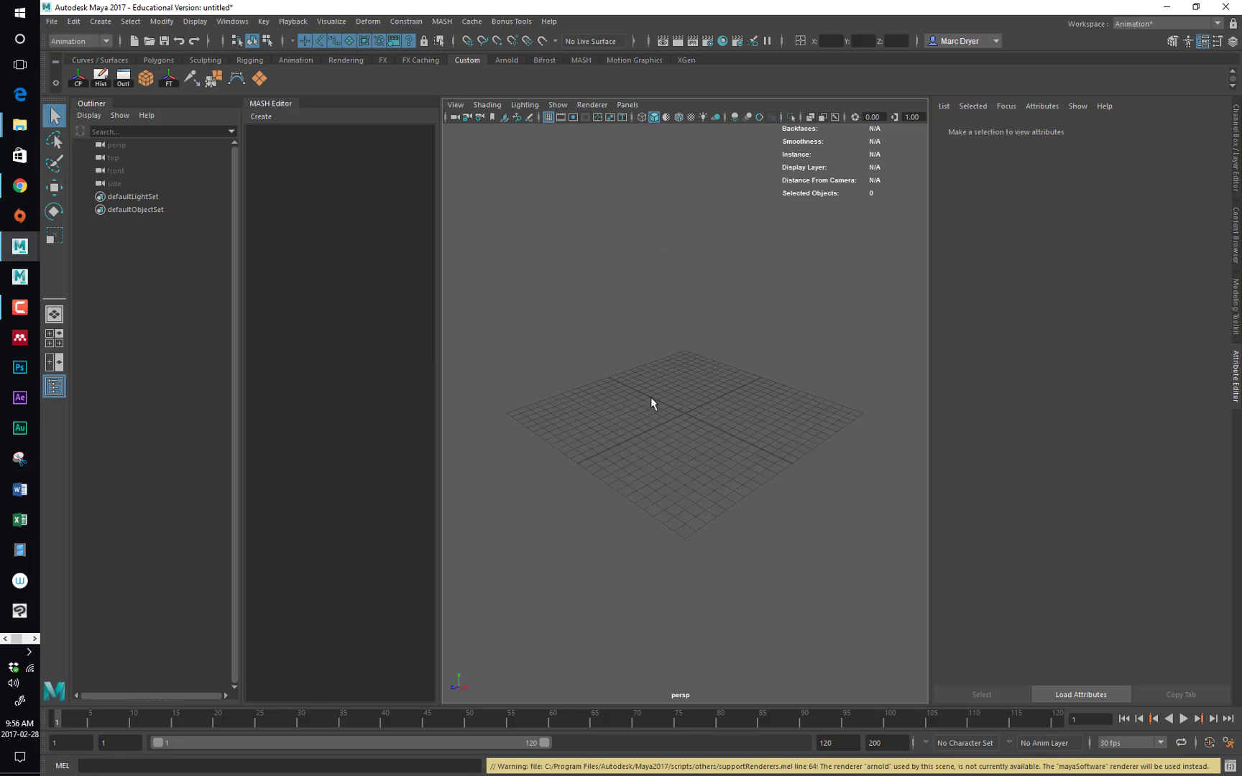
Import Wits-Dinaledi-U_W_101-001_M6624-6526_Homo_naledi_mandible.stl from the Morphosource_Wits-Dinaledi-U_W_101-001_M6624 folder in Downloads.
click(51, 21)
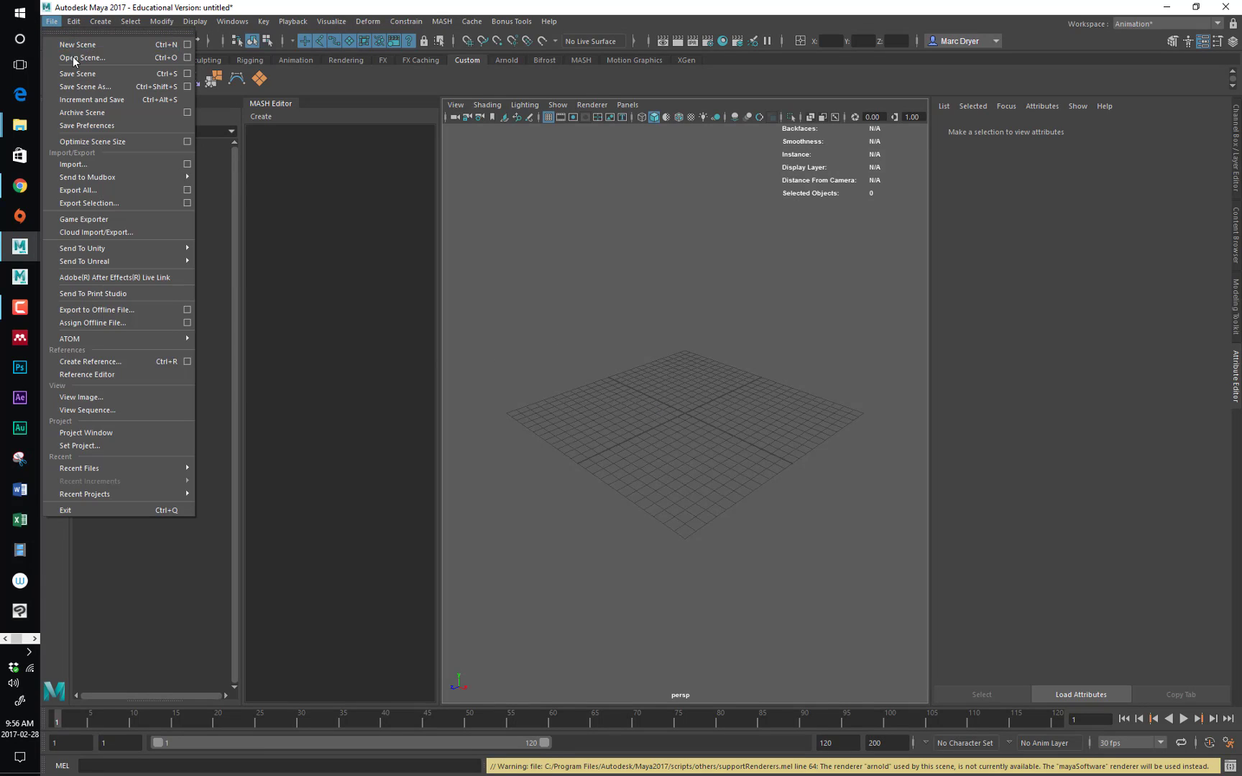
click(80, 165)
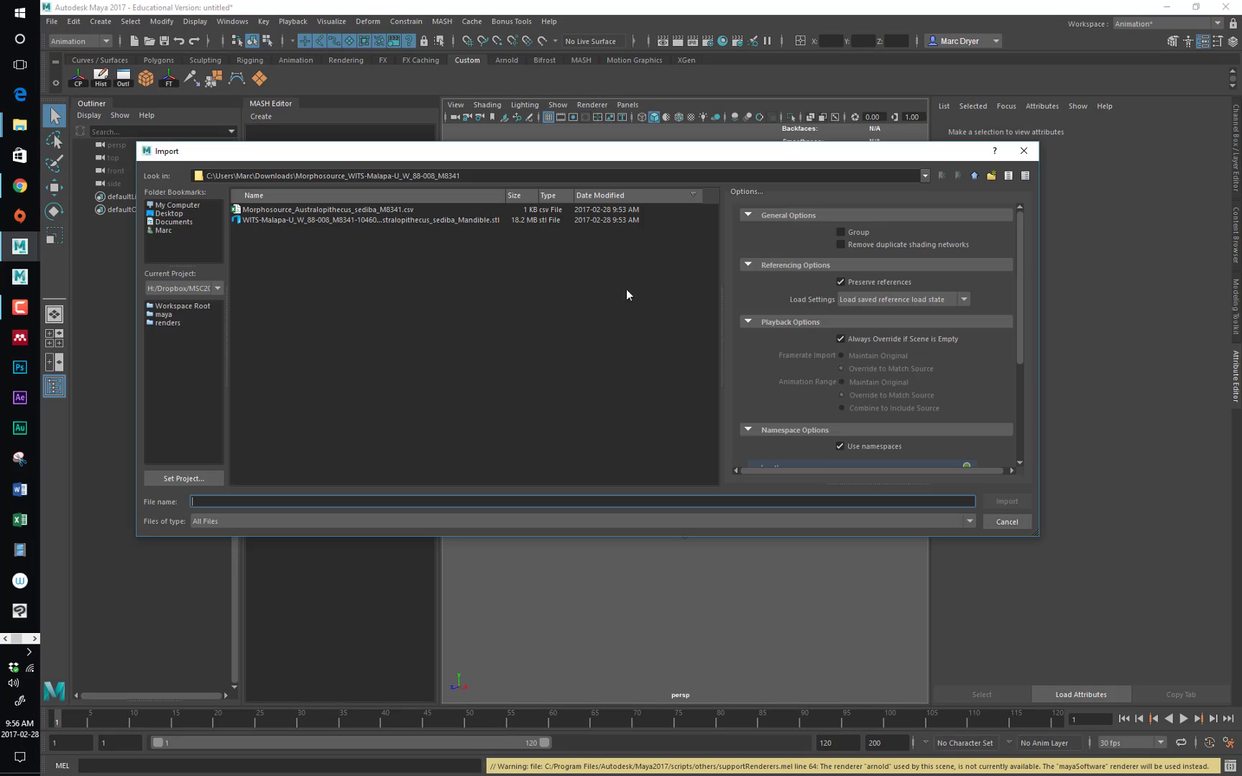
click(974, 176)
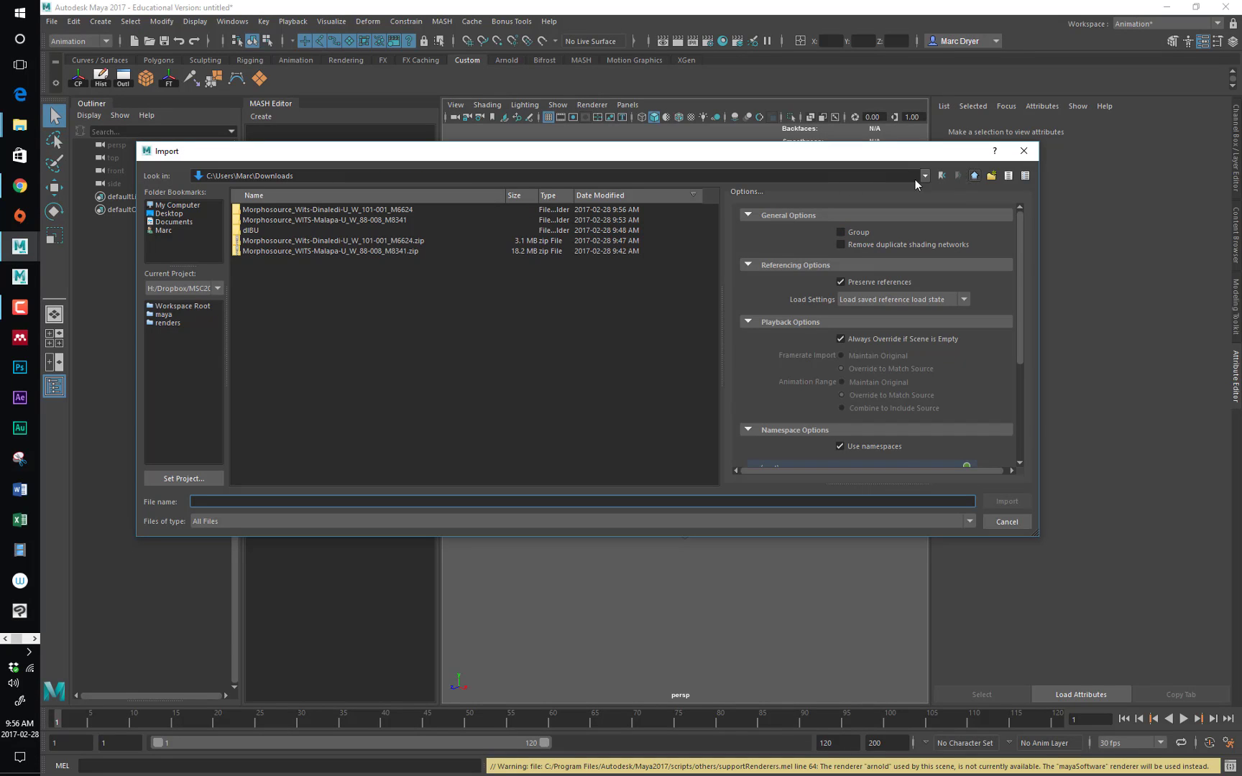
double_click(281, 210)
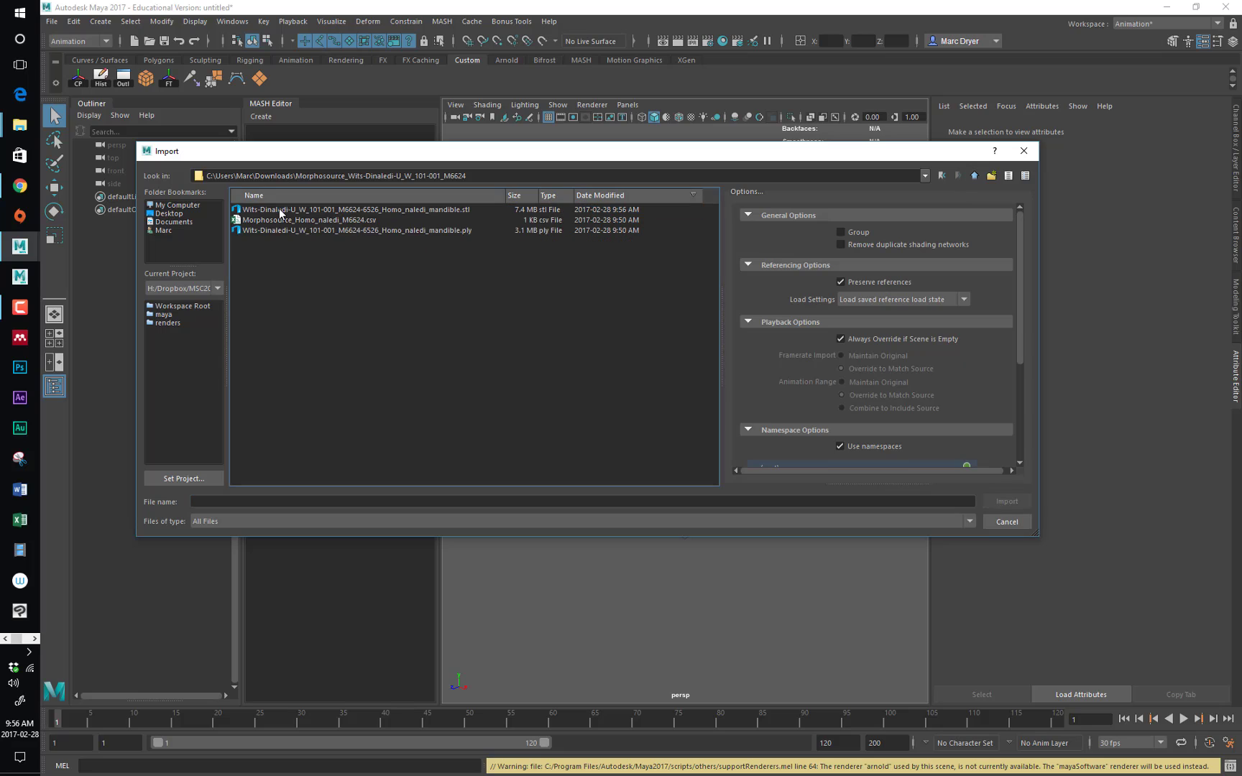
click(467, 231)
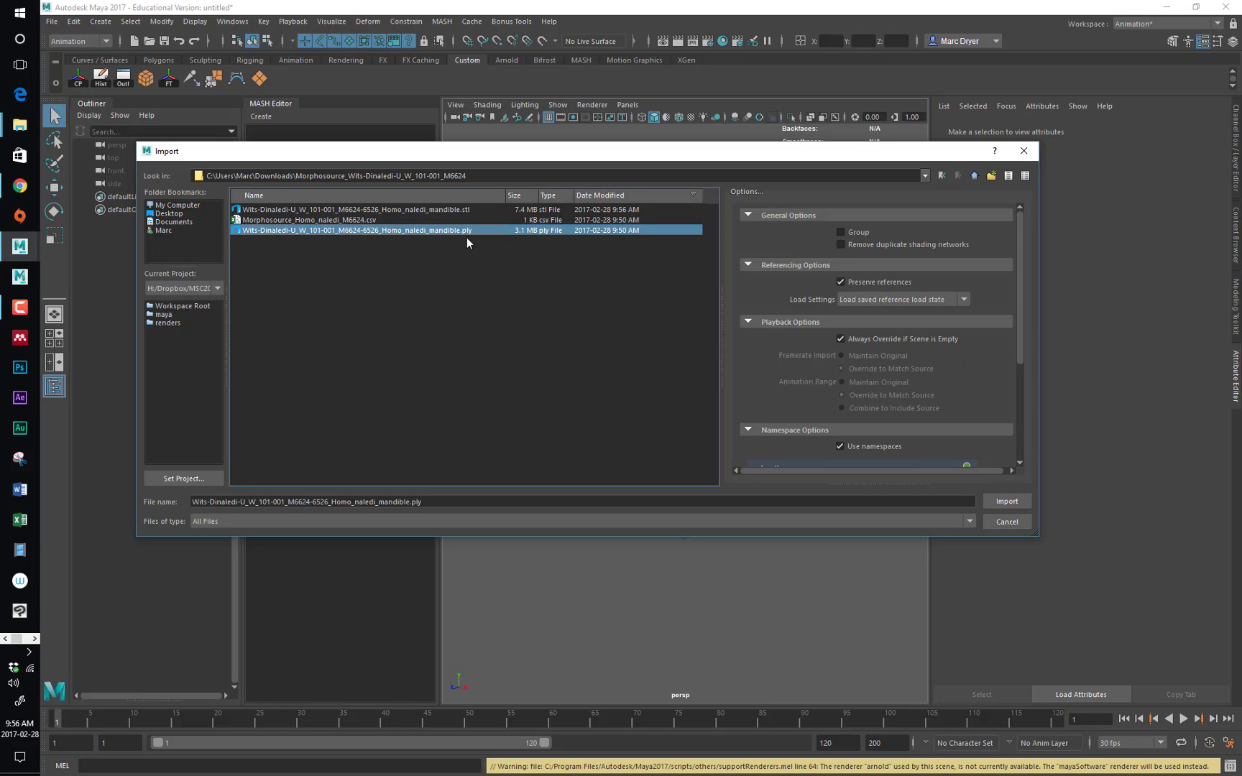
click(461, 210)
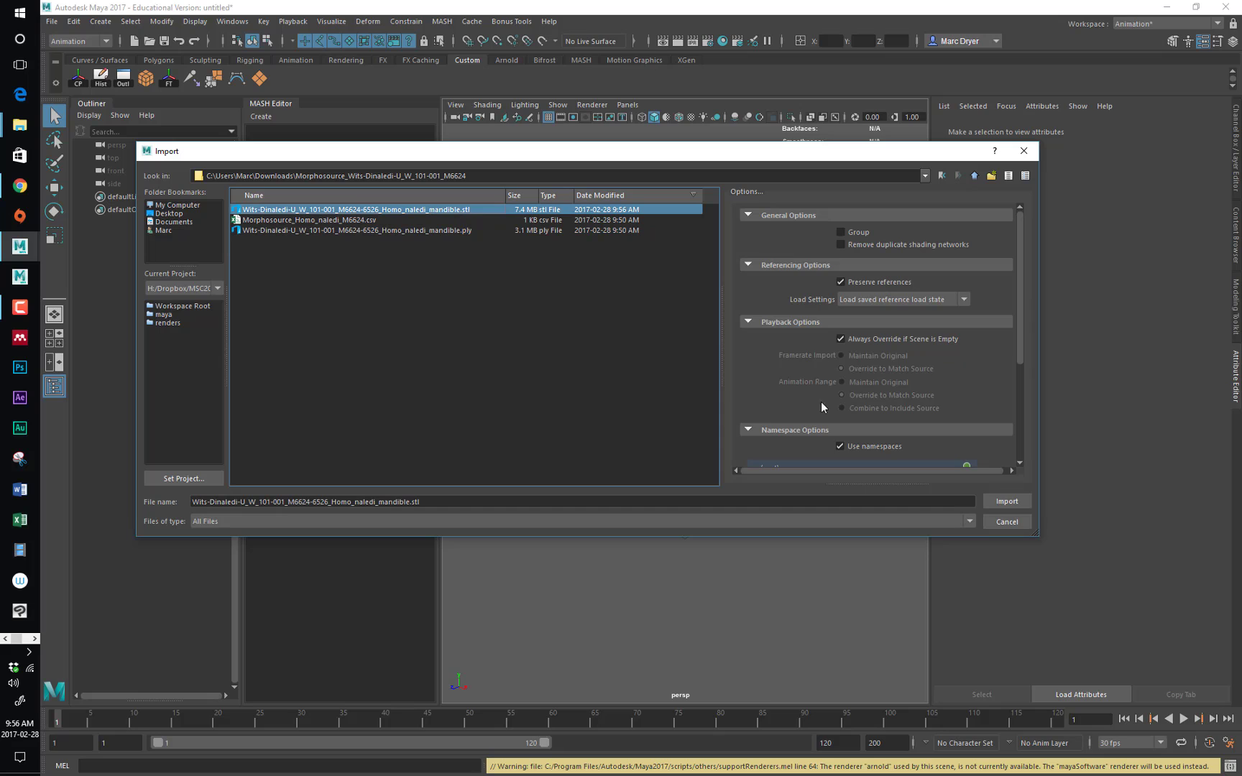
click(1008, 501)
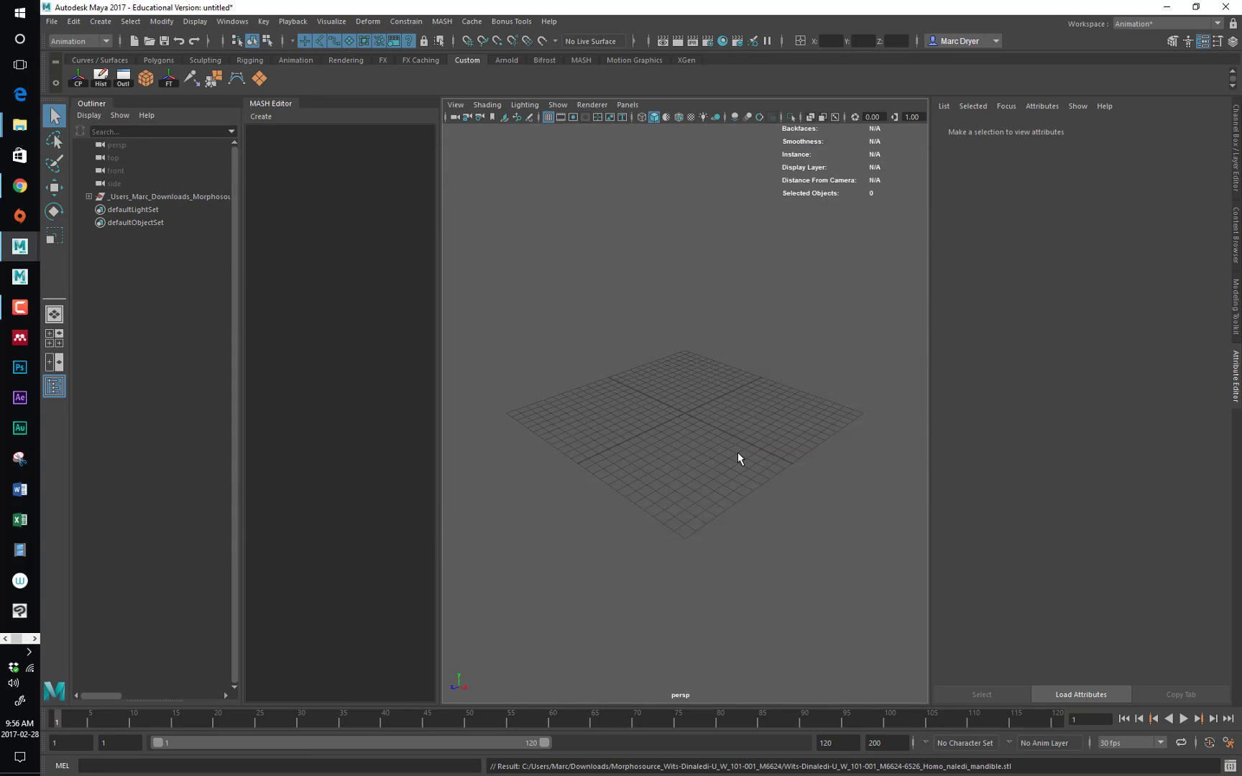
Frame the imported Homo naledi mandible in the perspective view, deselect it and examine its shape from different sides.
click(196, 201)
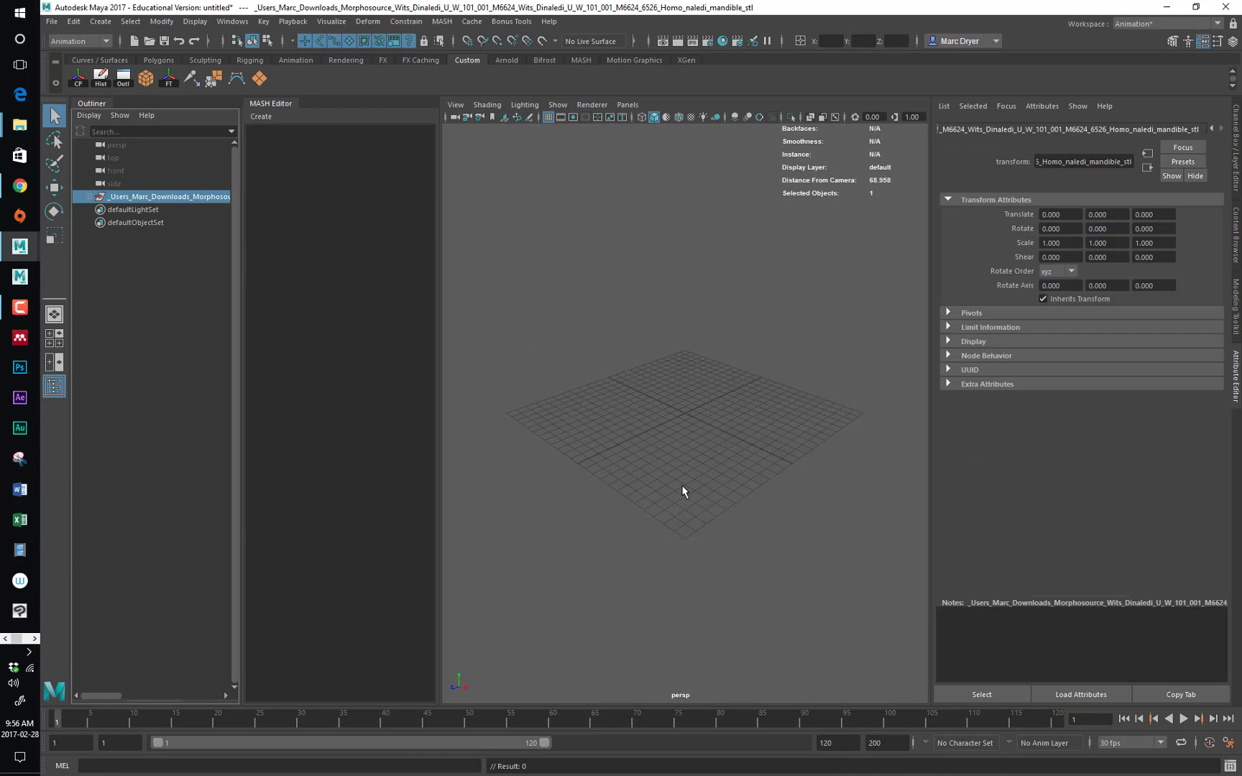
key(f)
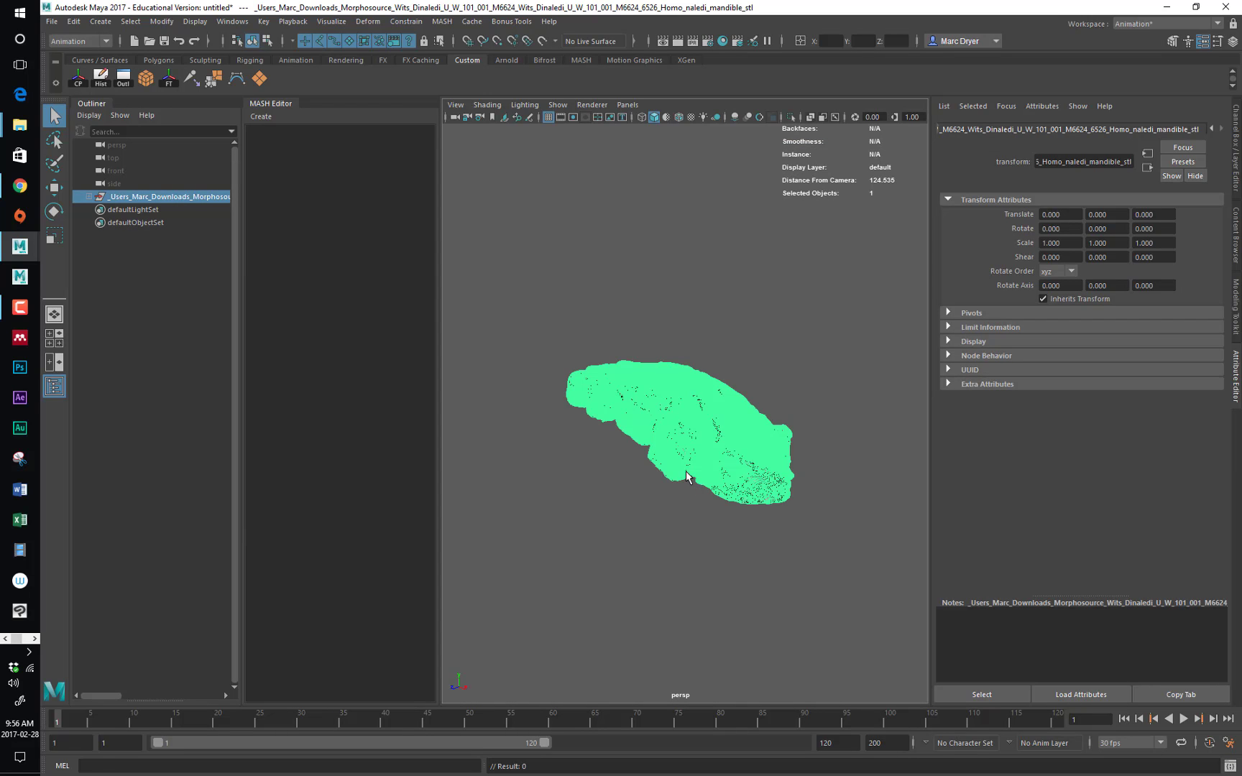
alt+drag(635, 452, 748, 324)
click(748, 325)
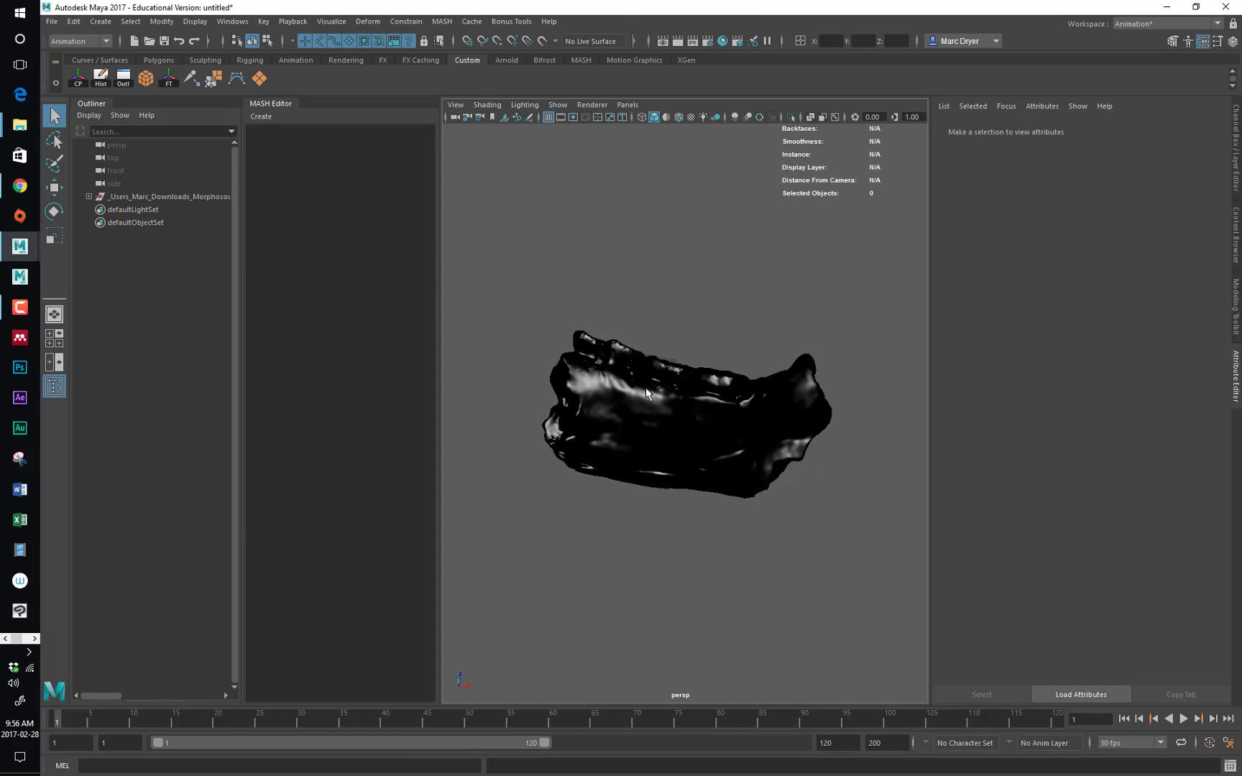
alt+drag(646, 393, 590, 392)
Select the mandible and set its phong1 material color to white.
click(682, 424)
click(1095, 130)
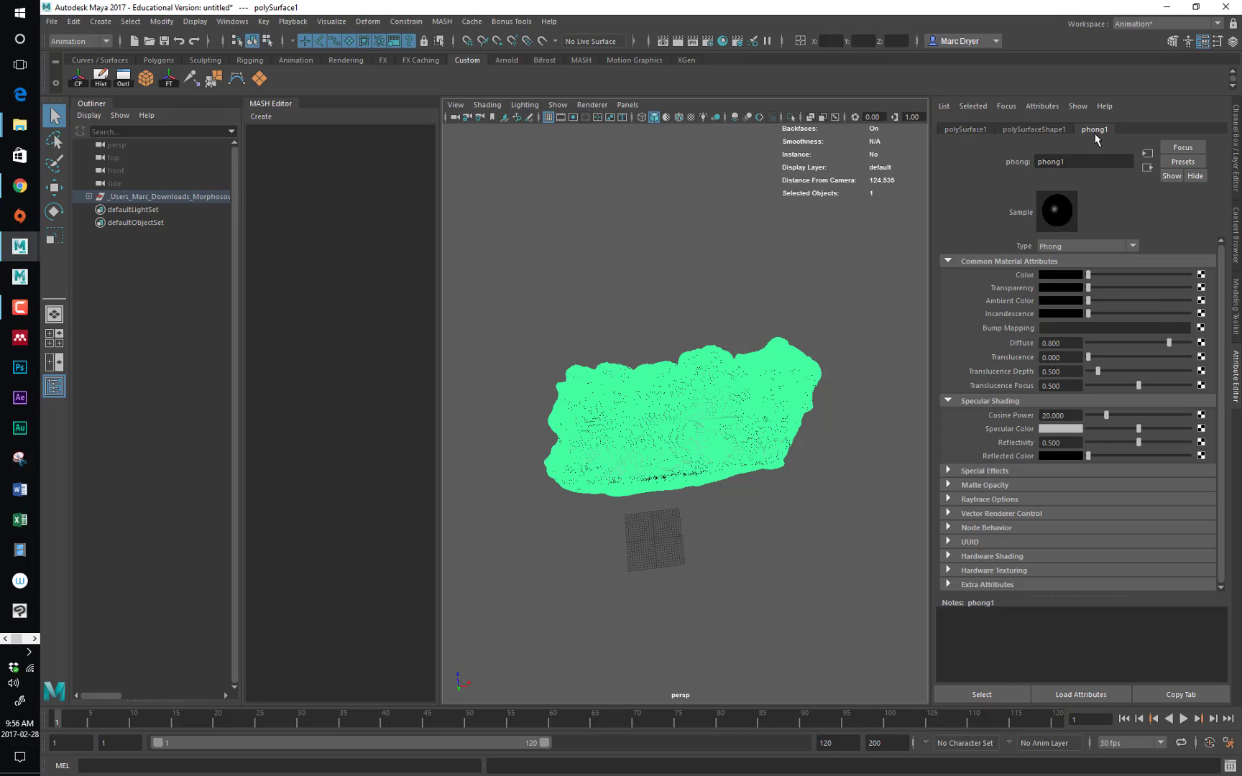
drag(1087, 274, 1191, 275)
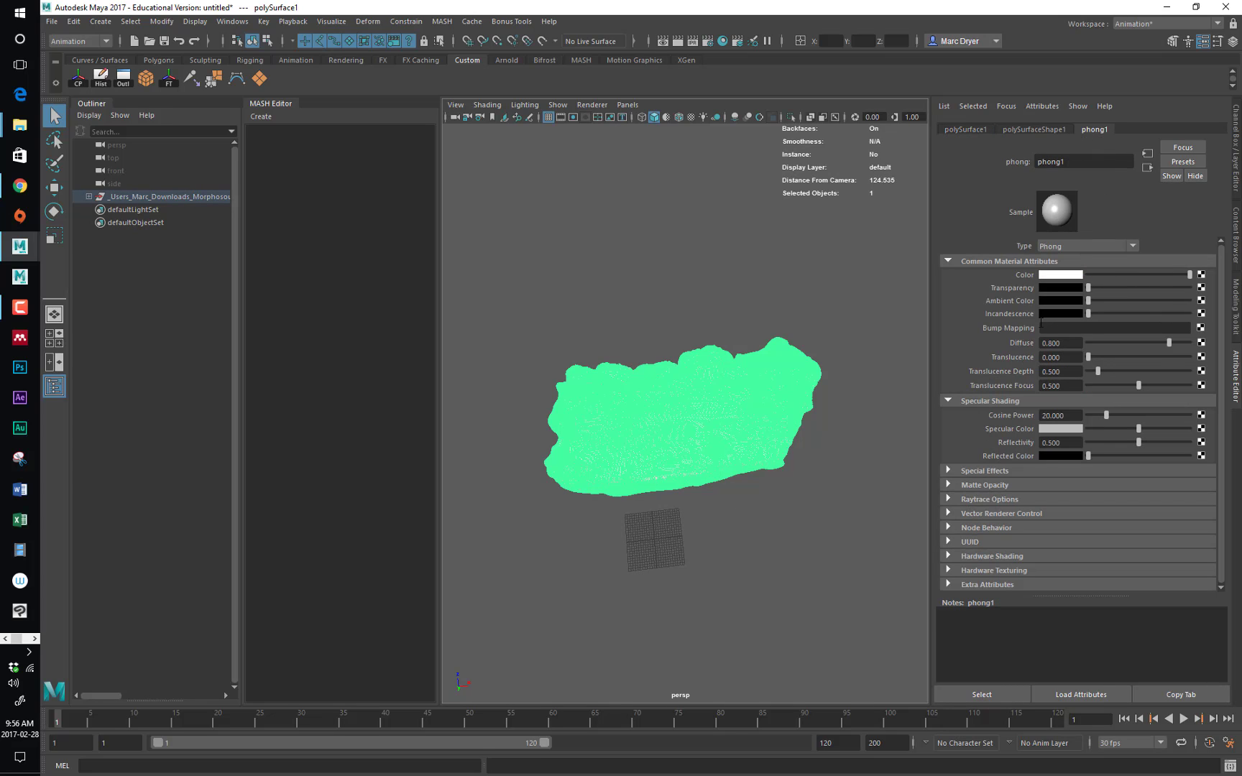
Deselect the mandible and examine its white shaded surface from different sides and distances.
click(730, 285)
alt+drag(731, 286, 633, 363)
alt+right_drag(632, 363, 692, 429)
alt+drag(692, 428, 857, 534)
alt+right_drag(857, 535, 568, 405)
alt+drag(567, 405, 692, 394)
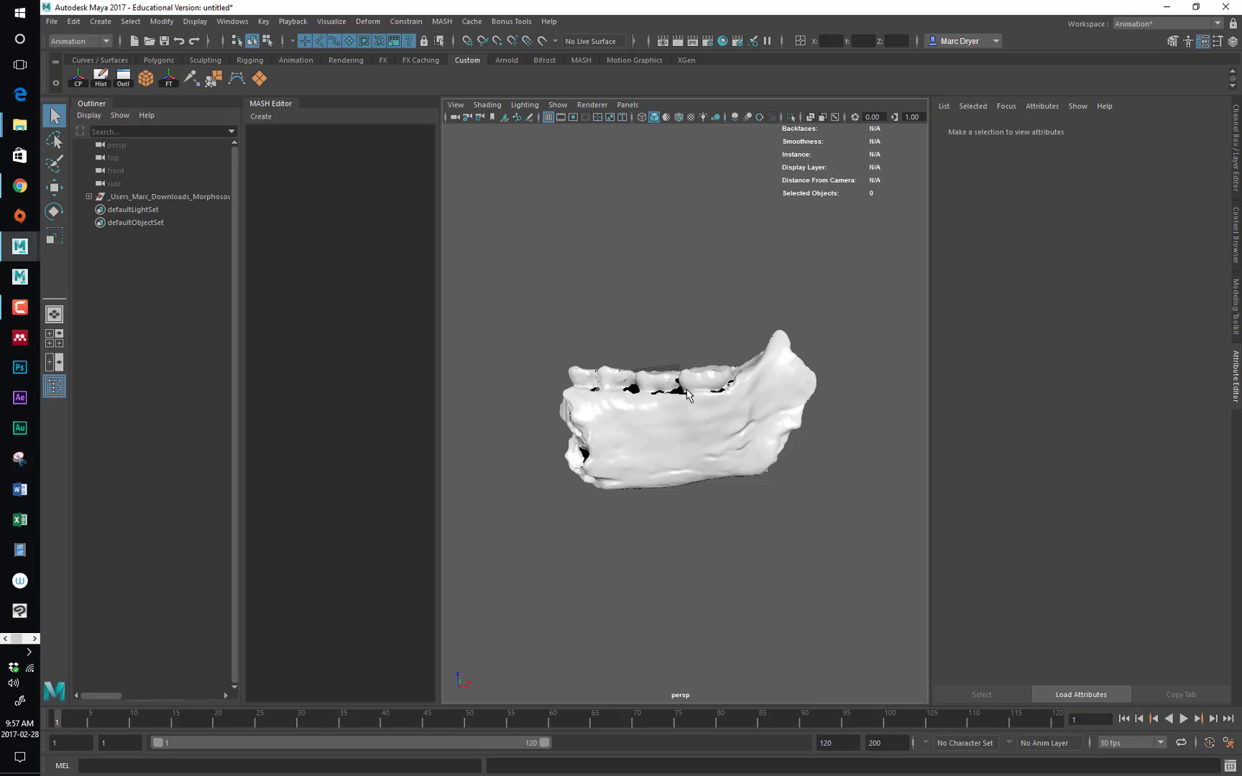
Switch to Chrome, reposition the MorphoSource window, and go back from the M8341 media page to the logged-in home page.
click(20, 186)
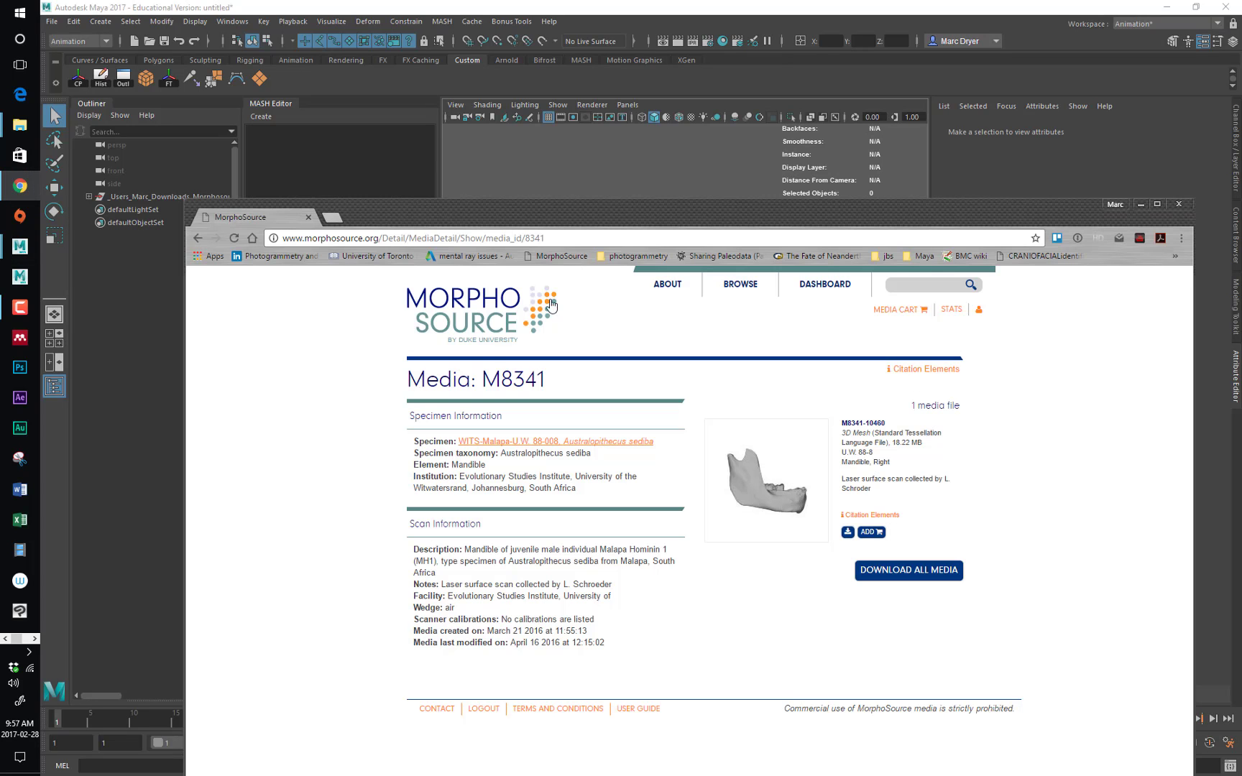
drag(566, 214, 476, 71)
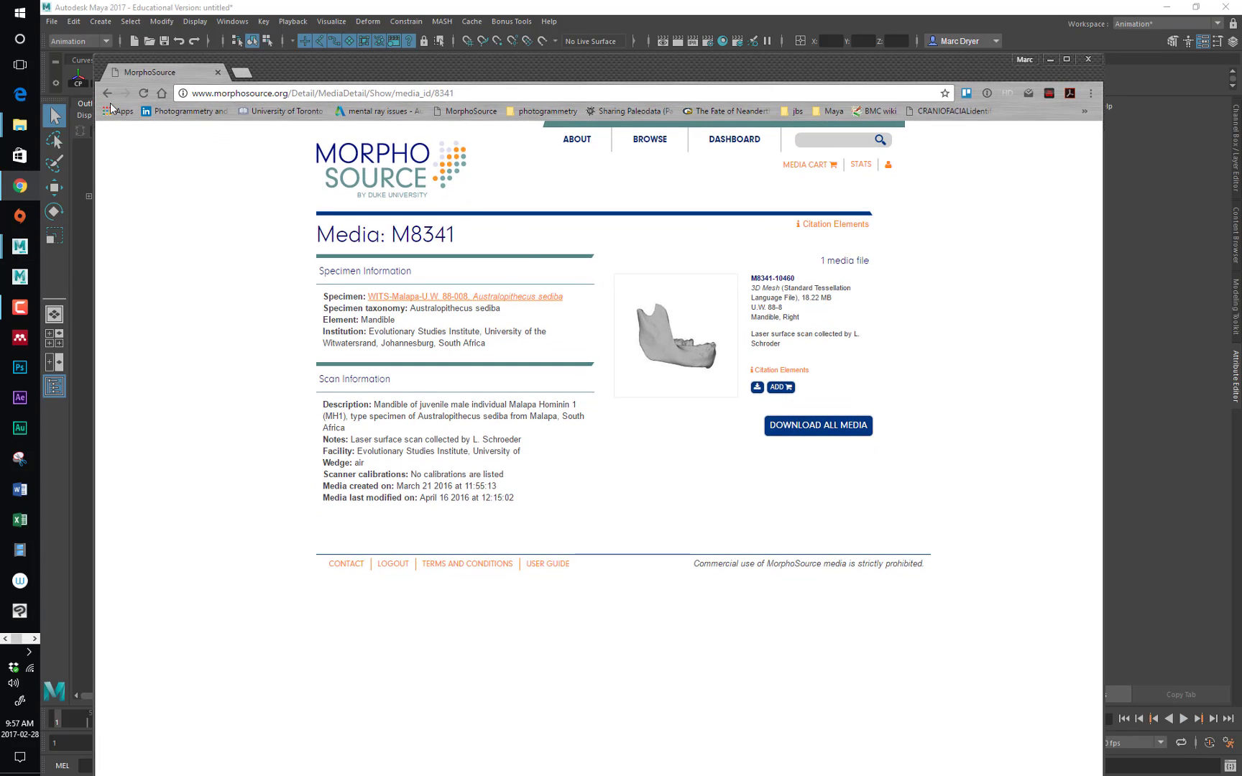
click(105, 94)
click(105, 93)
click(106, 94)
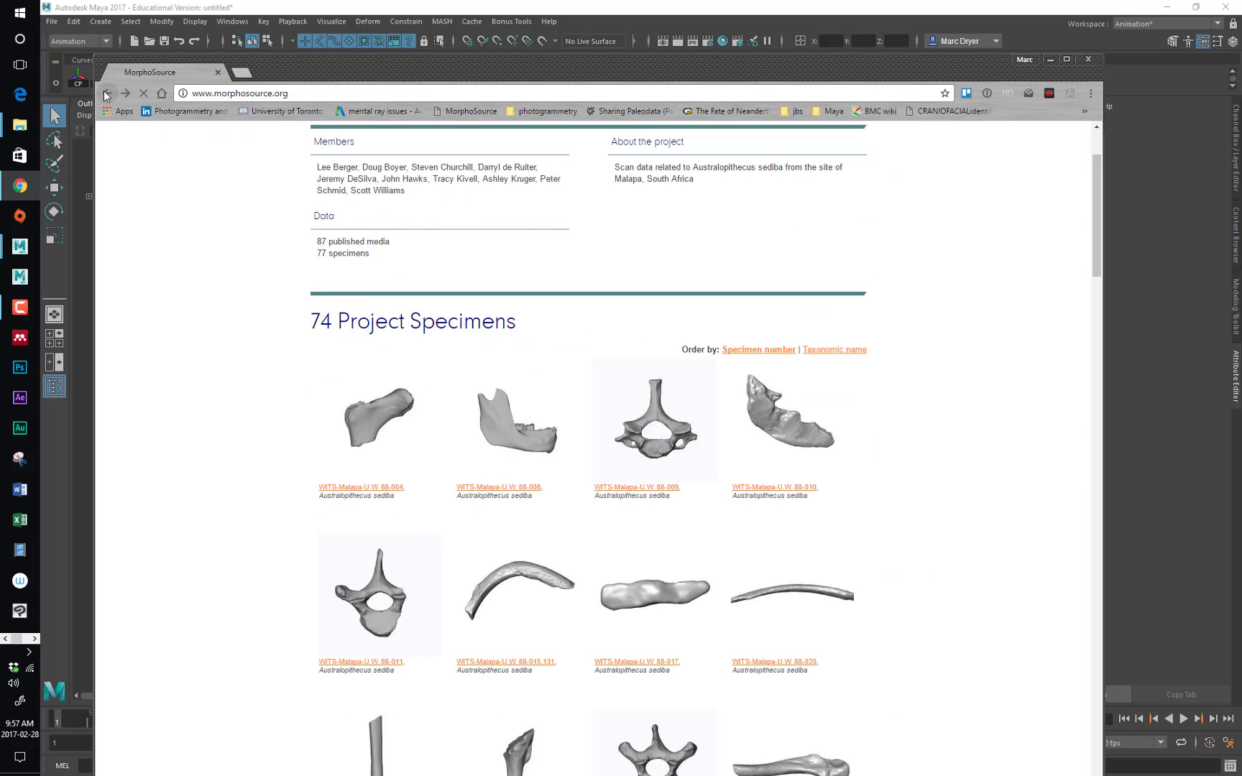
click(106, 93)
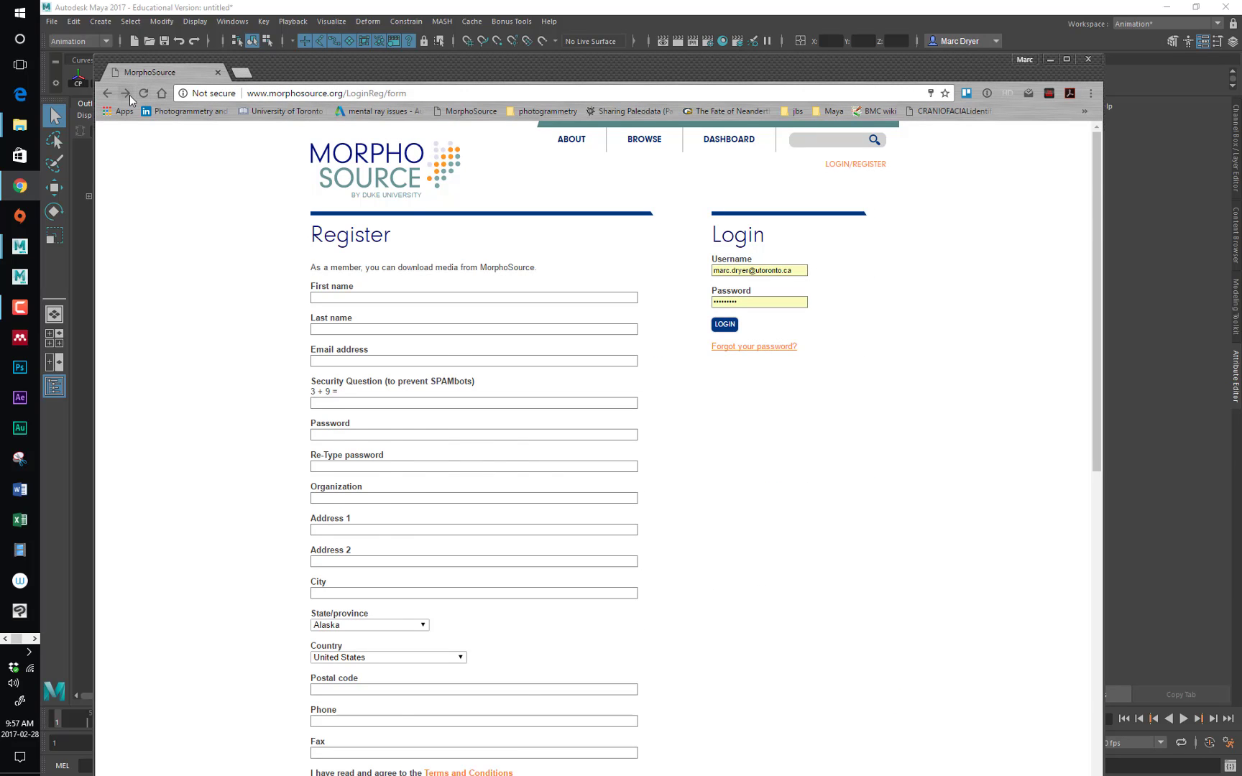
click(128, 95)
scroll(678, 477, up, 2)
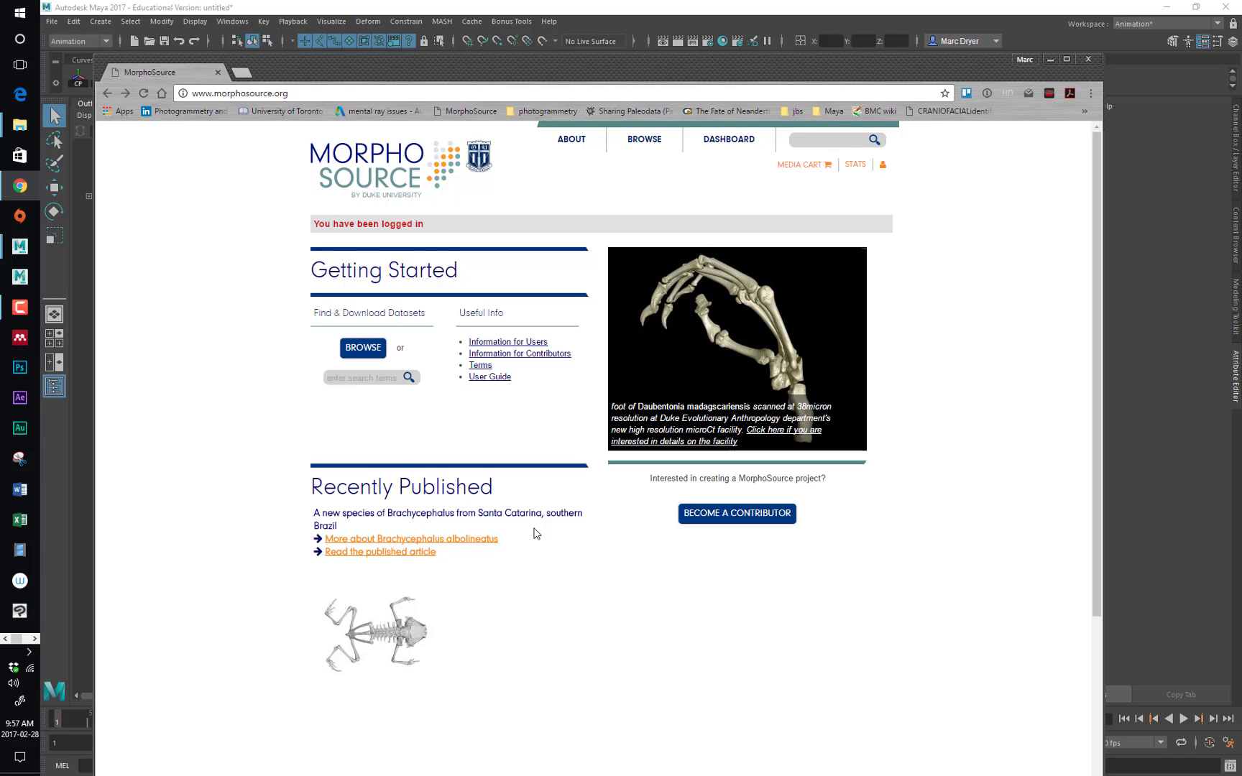
Browse the taxonomy to Australopithecus and open pelvis media M7416 of the Australopithecus afarensis specimen EA-DCC-10.
click(363, 347)
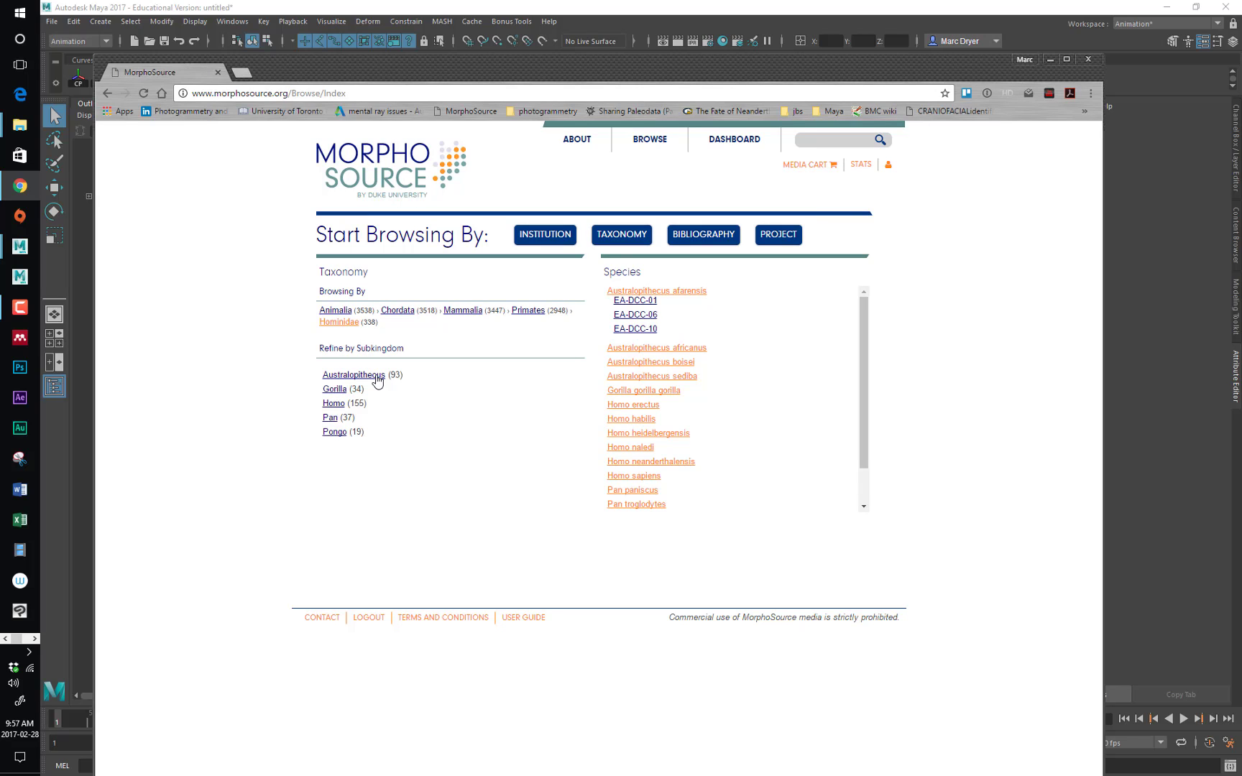
click(378, 376)
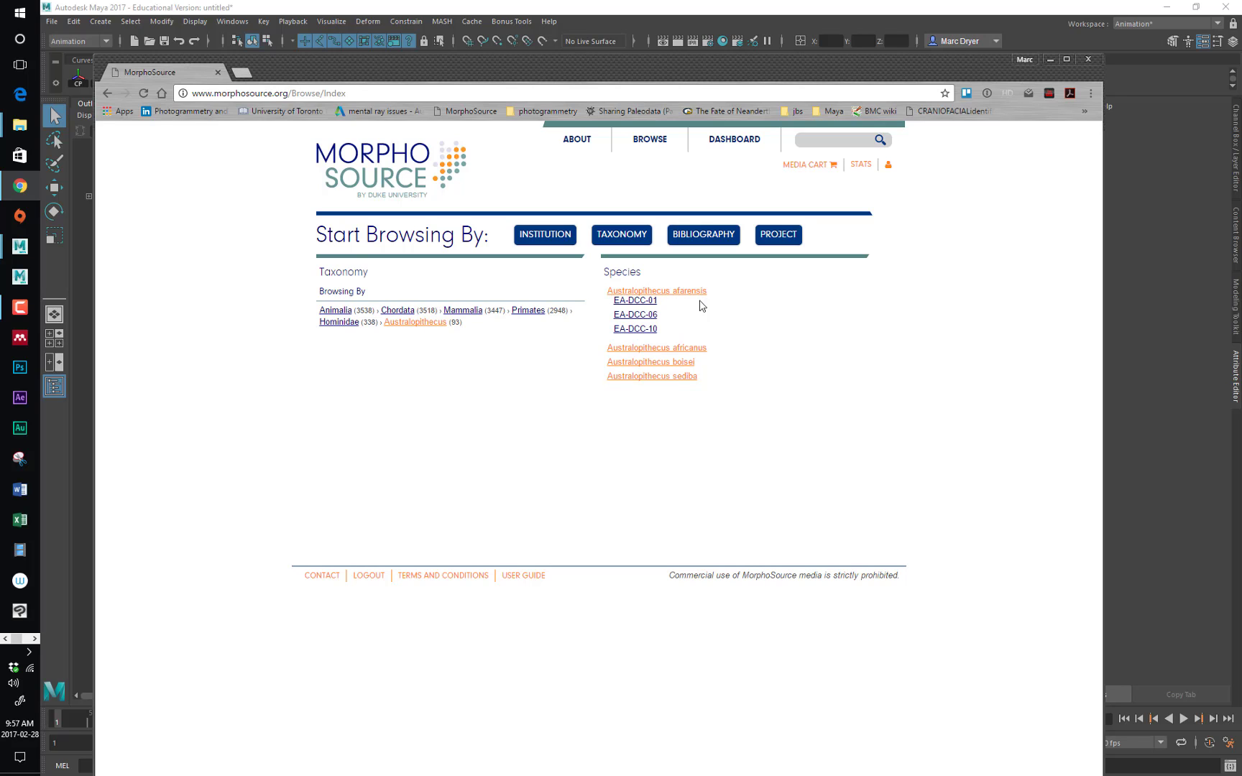
click(627, 330)
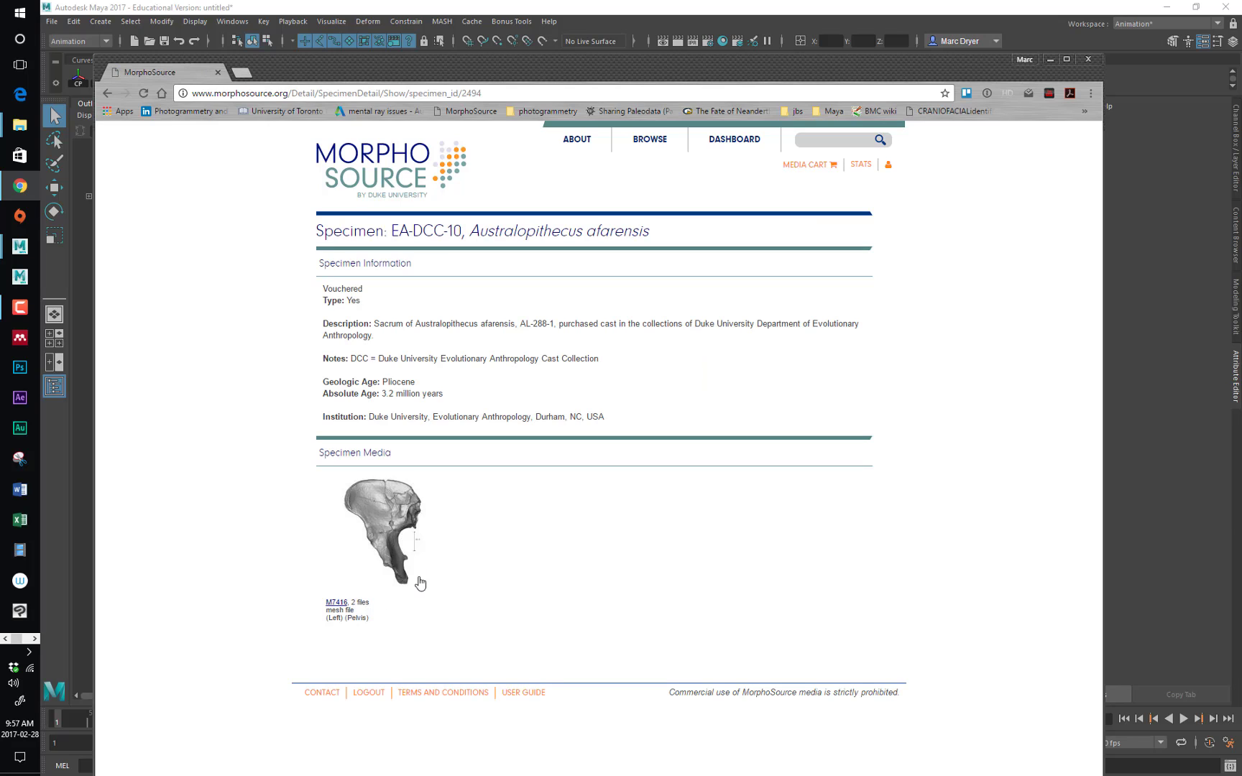
click(391, 510)
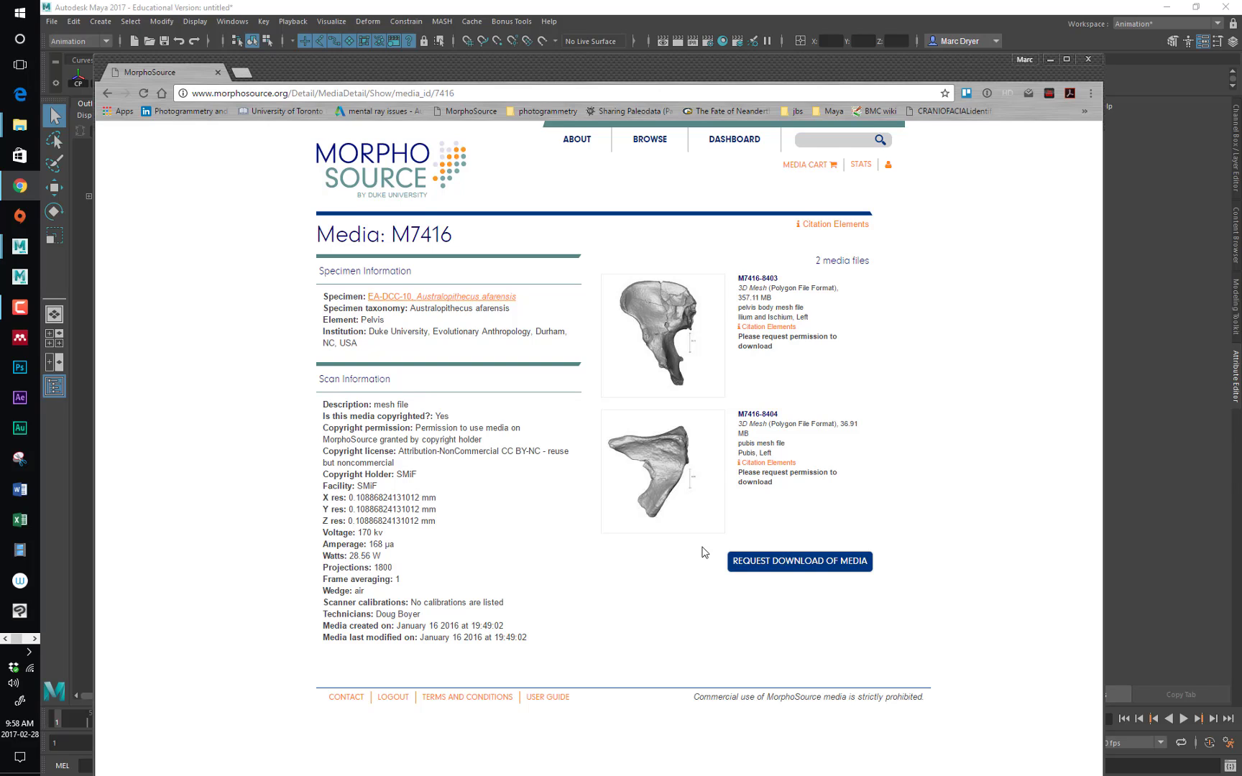
Open the download request form for media M7416, view its planned usage description field, and cancel the request.
click(750, 565)
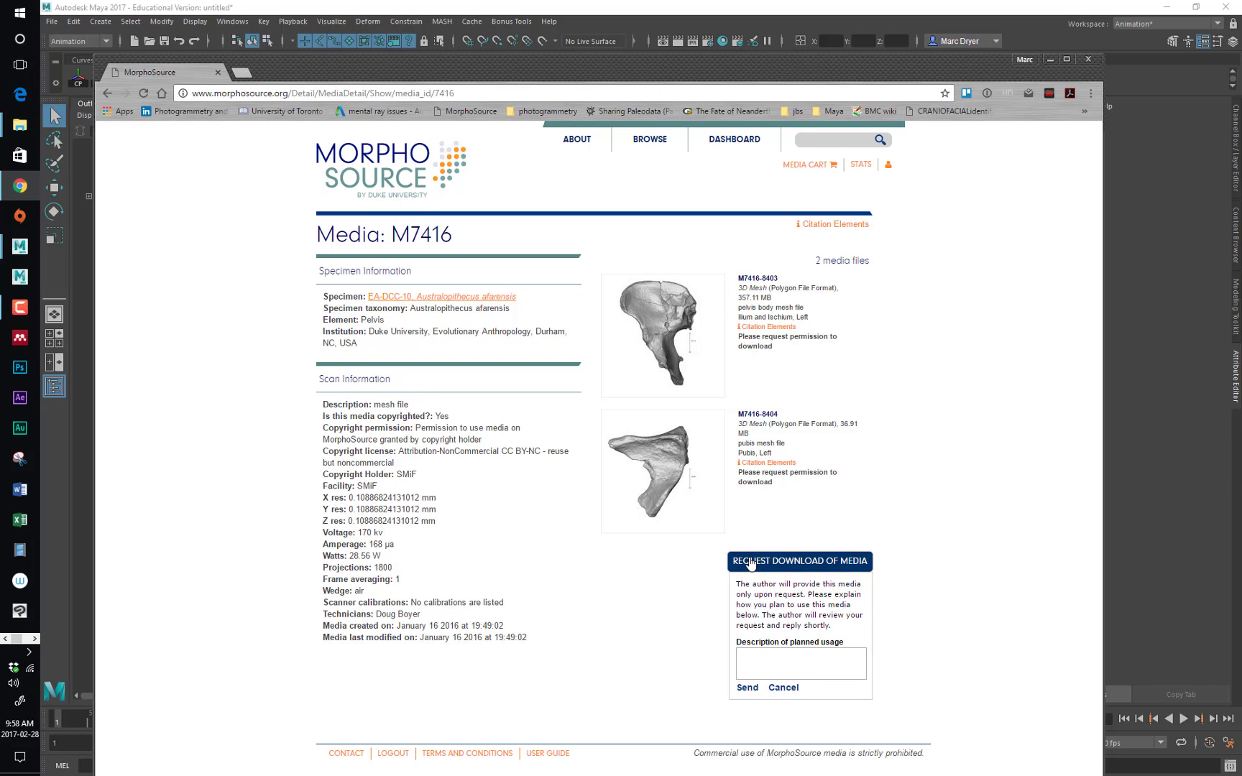
click(756, 658)
click(784, 688)
Switch back to Maya and view the white mandible from a slightly different angle.
click(1174, 267)
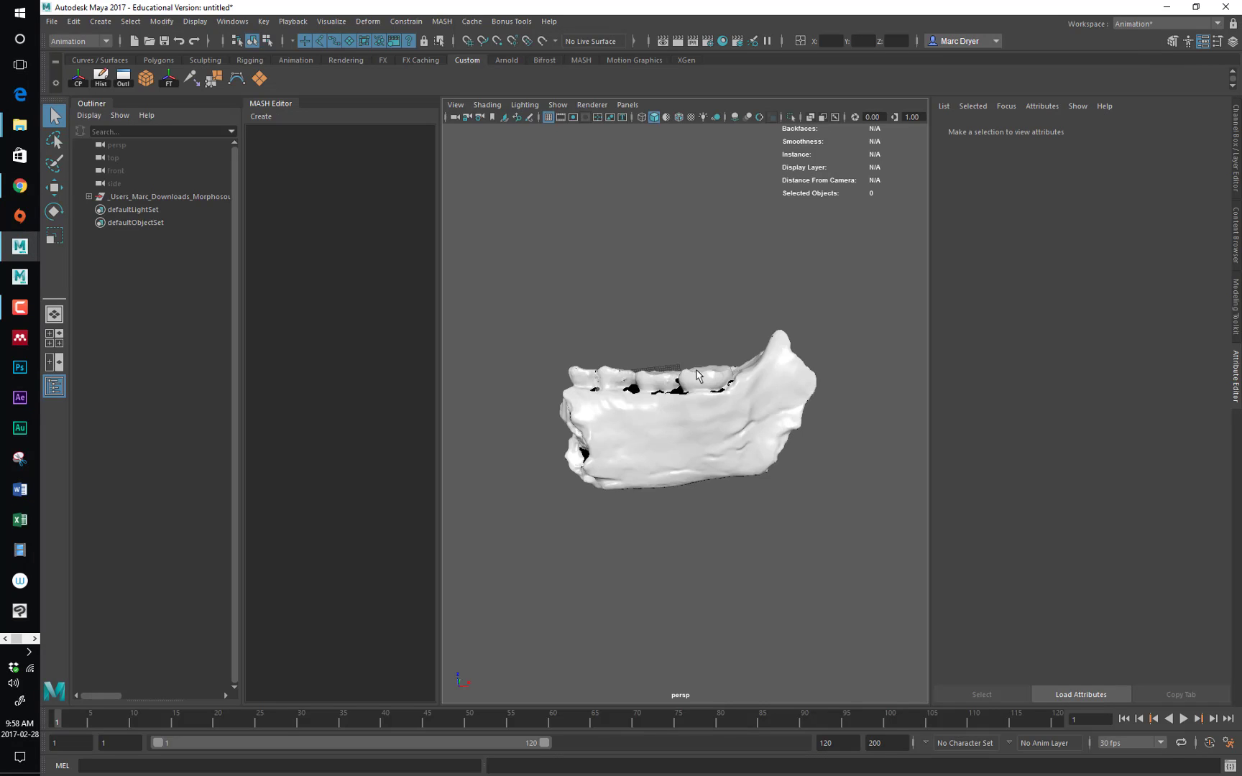
mouse_move(695, 382)
alt+mouse_down()
mouse_move(715, 372)
mouse_move(695, 381)
alt+mouse_up()
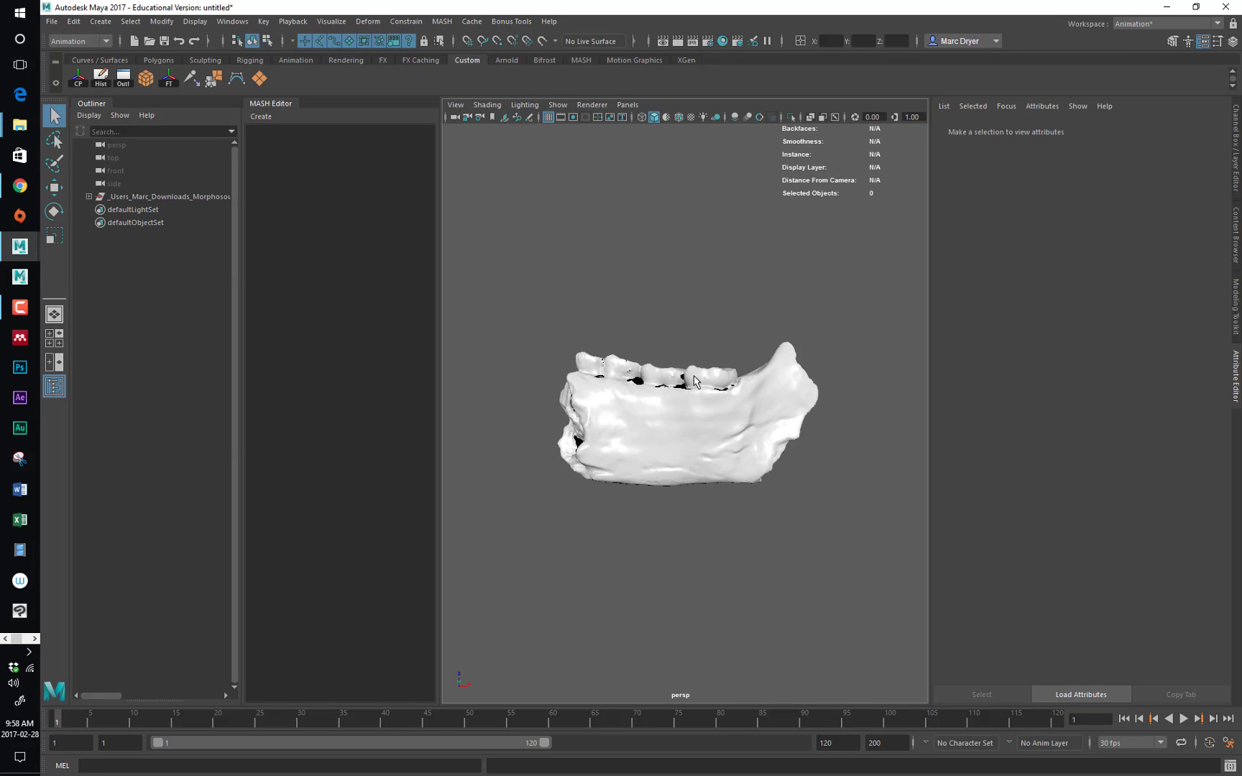